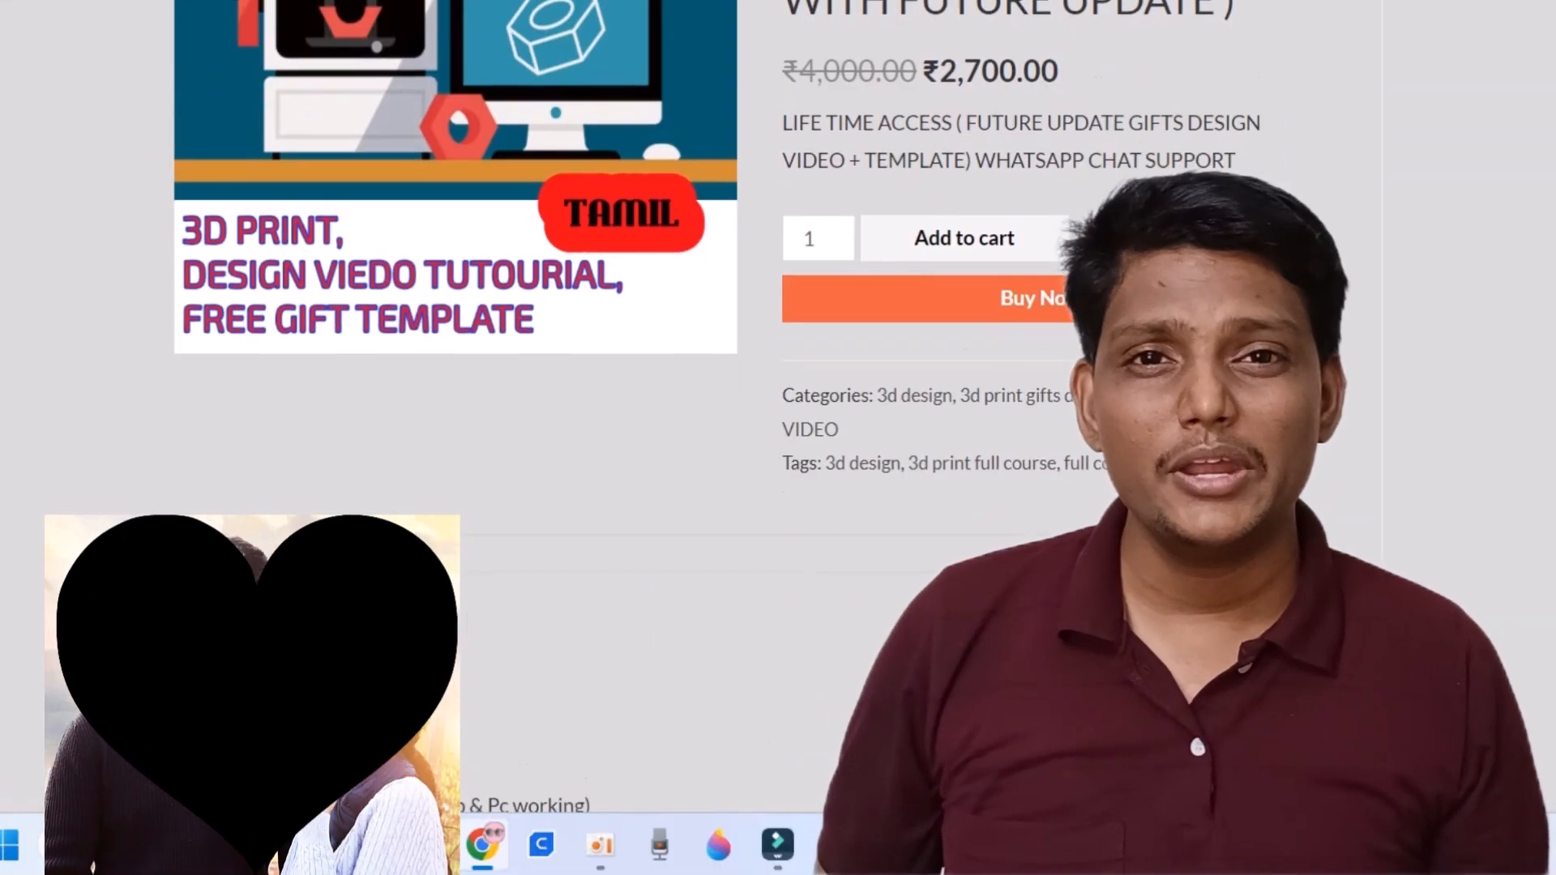
Step: Browse the 3D design store's product listings and the Zbrush miniature design tutorial page
{"action": "scroll", "coordinate": [568, 405], "scroll_direction": "down", "scroll_amount": 5}
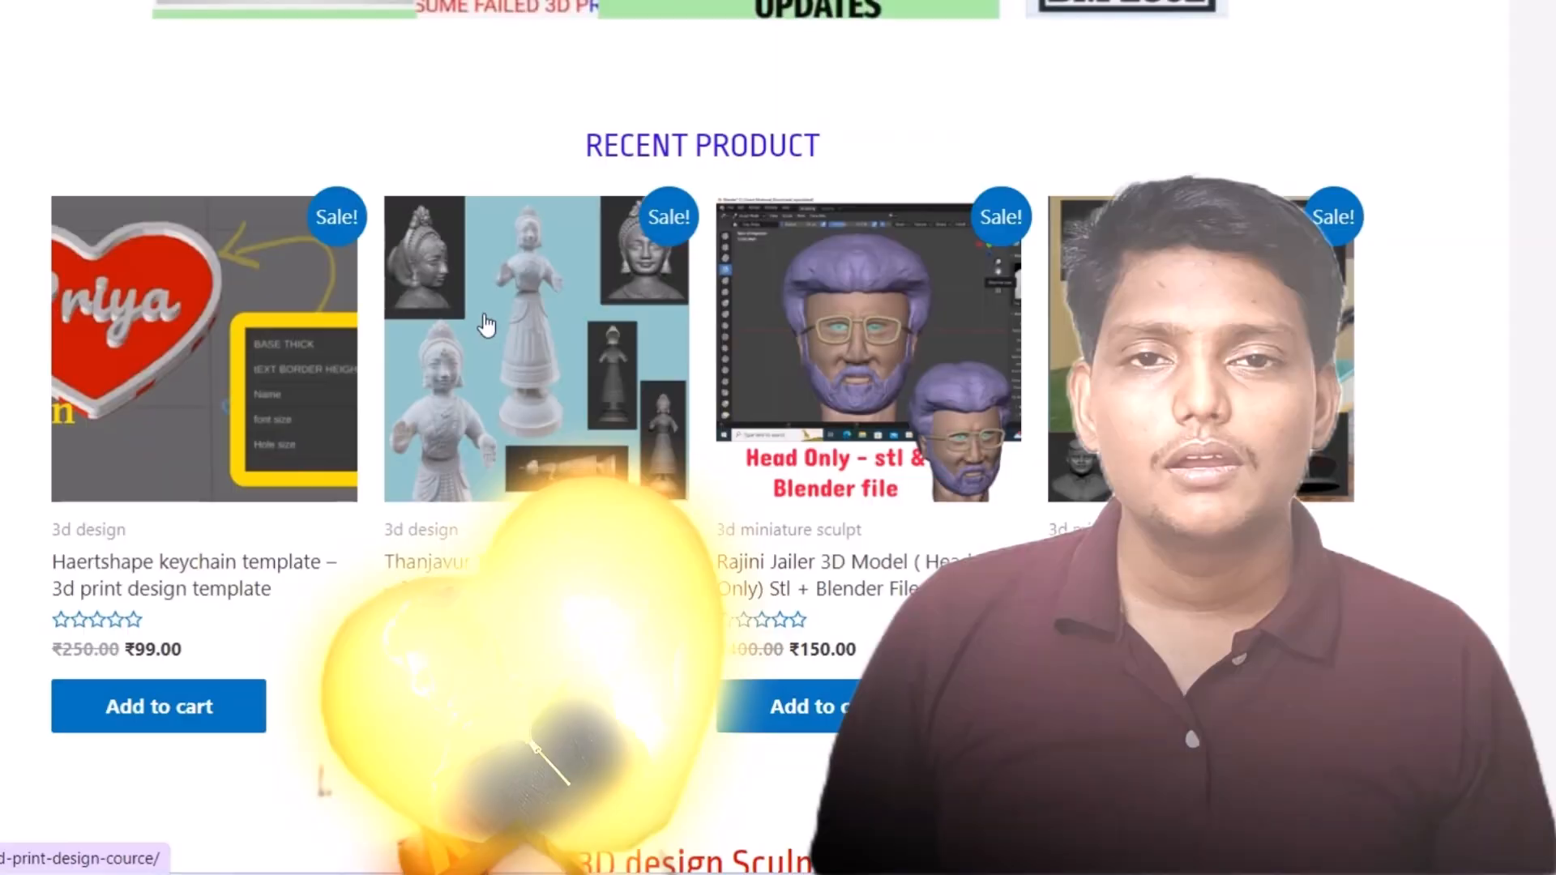
{"action": "scroll", "coordinate": [486, 324], "scroll_direction": "down", "scroll_amount": 15}
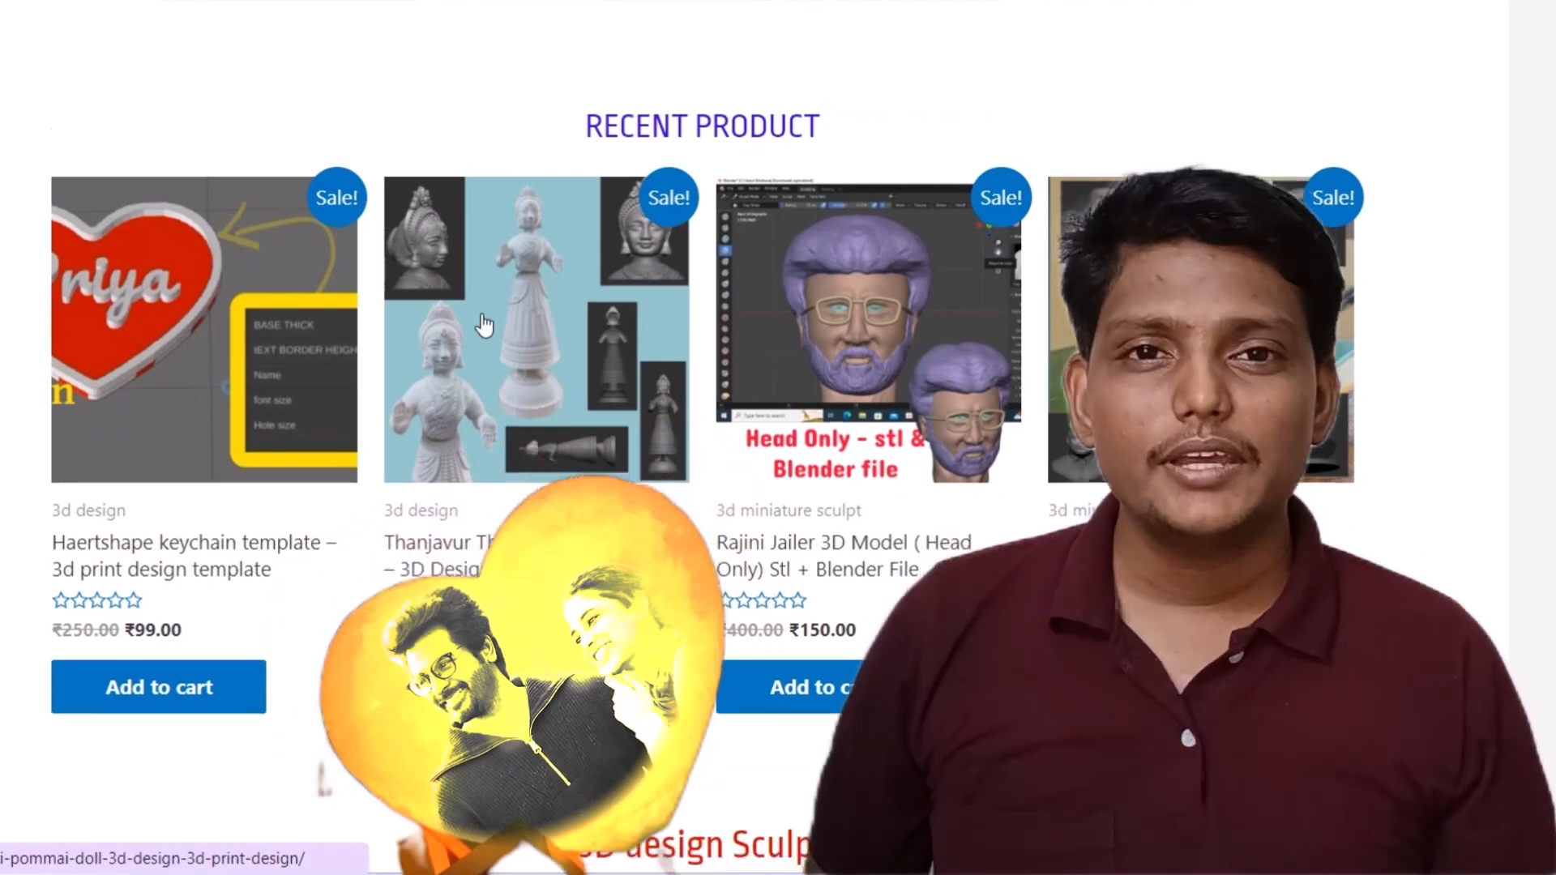
{"action": "scroll", "coordinate": [479, 322], "scroll_direction": "down", "scroll_amount": 5}
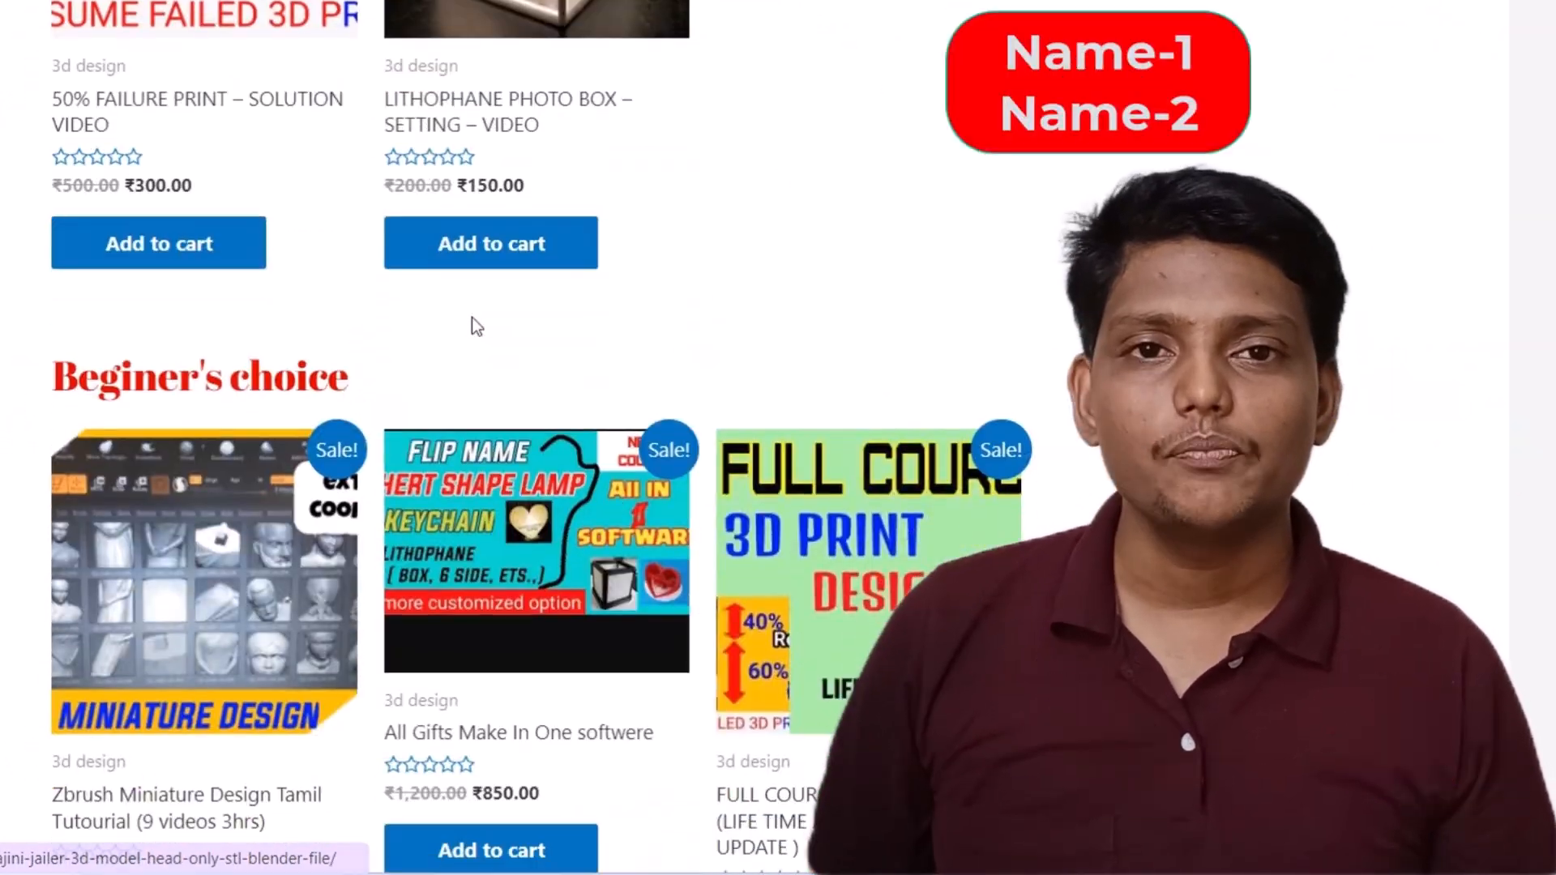
{"action": "scroll", "coordinate": [146, 510], "scroll_direction": "down", "scroll_amount": 5}
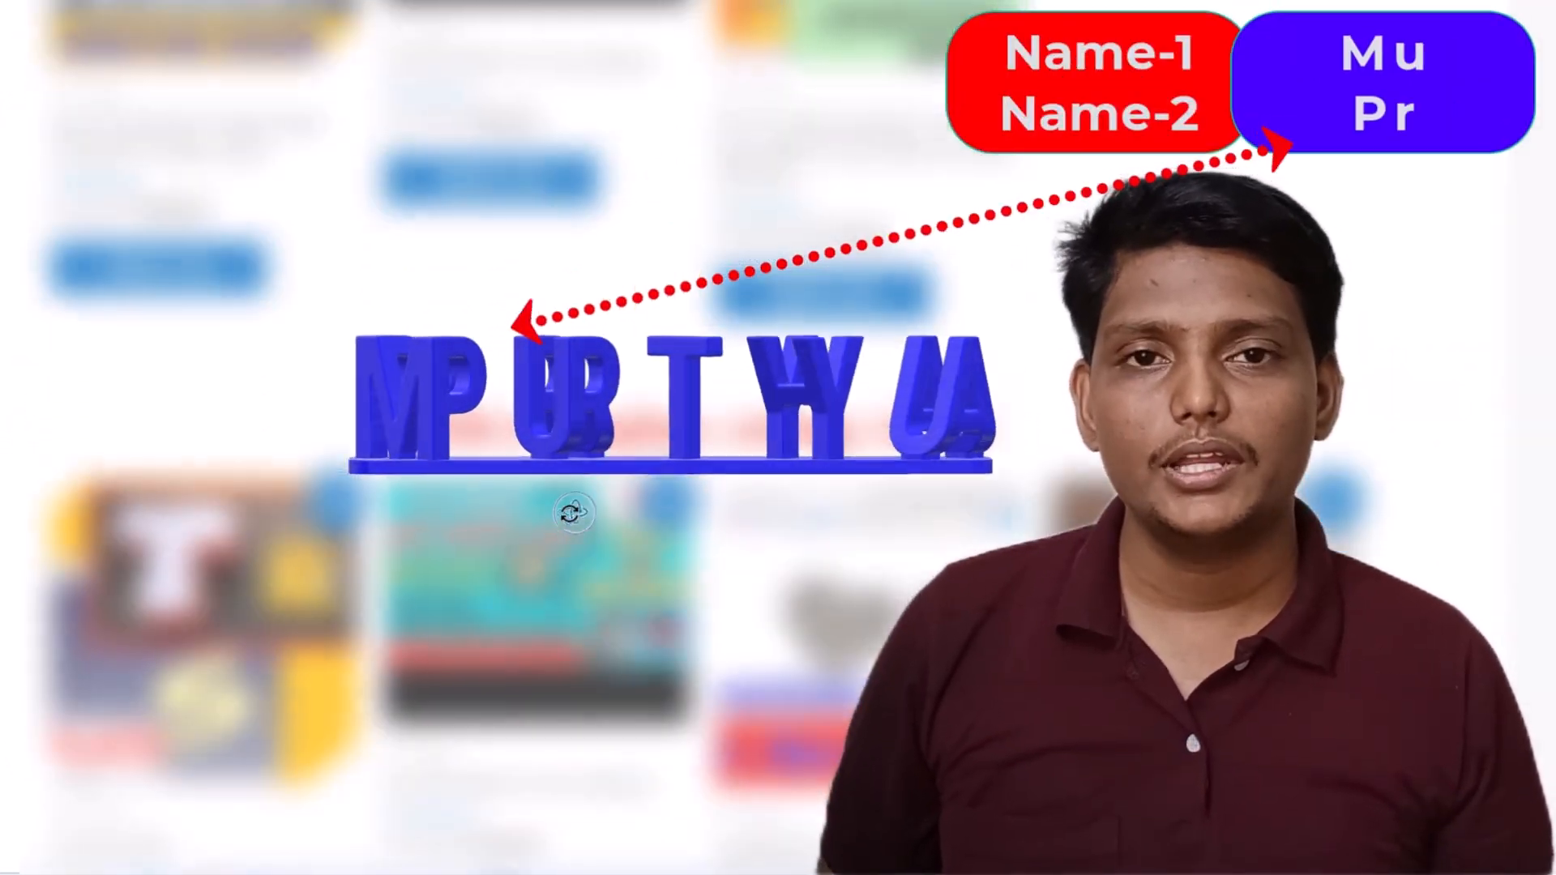
{"action": "left_click", "coordinate": [395, 284]}
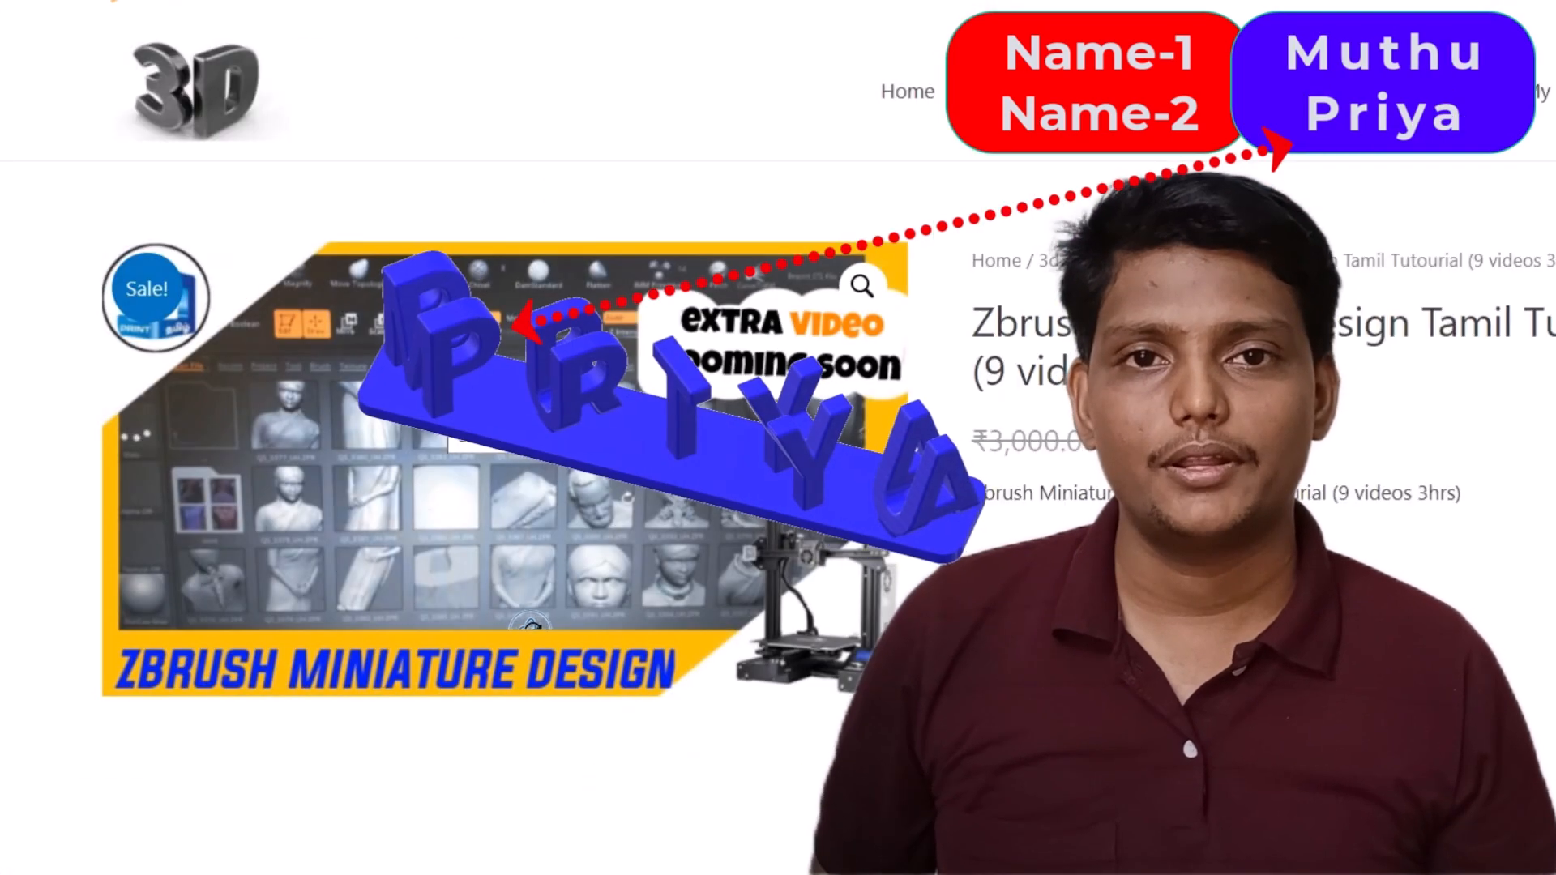
{"action": "scroll", "coordinate": [487, 405], "scroll_direction": "down", "scroll_amount": 8}
{"action": "scroll", "coordinate": [487, 438], "scroll_direction": "down", "scroll_amount": 4}
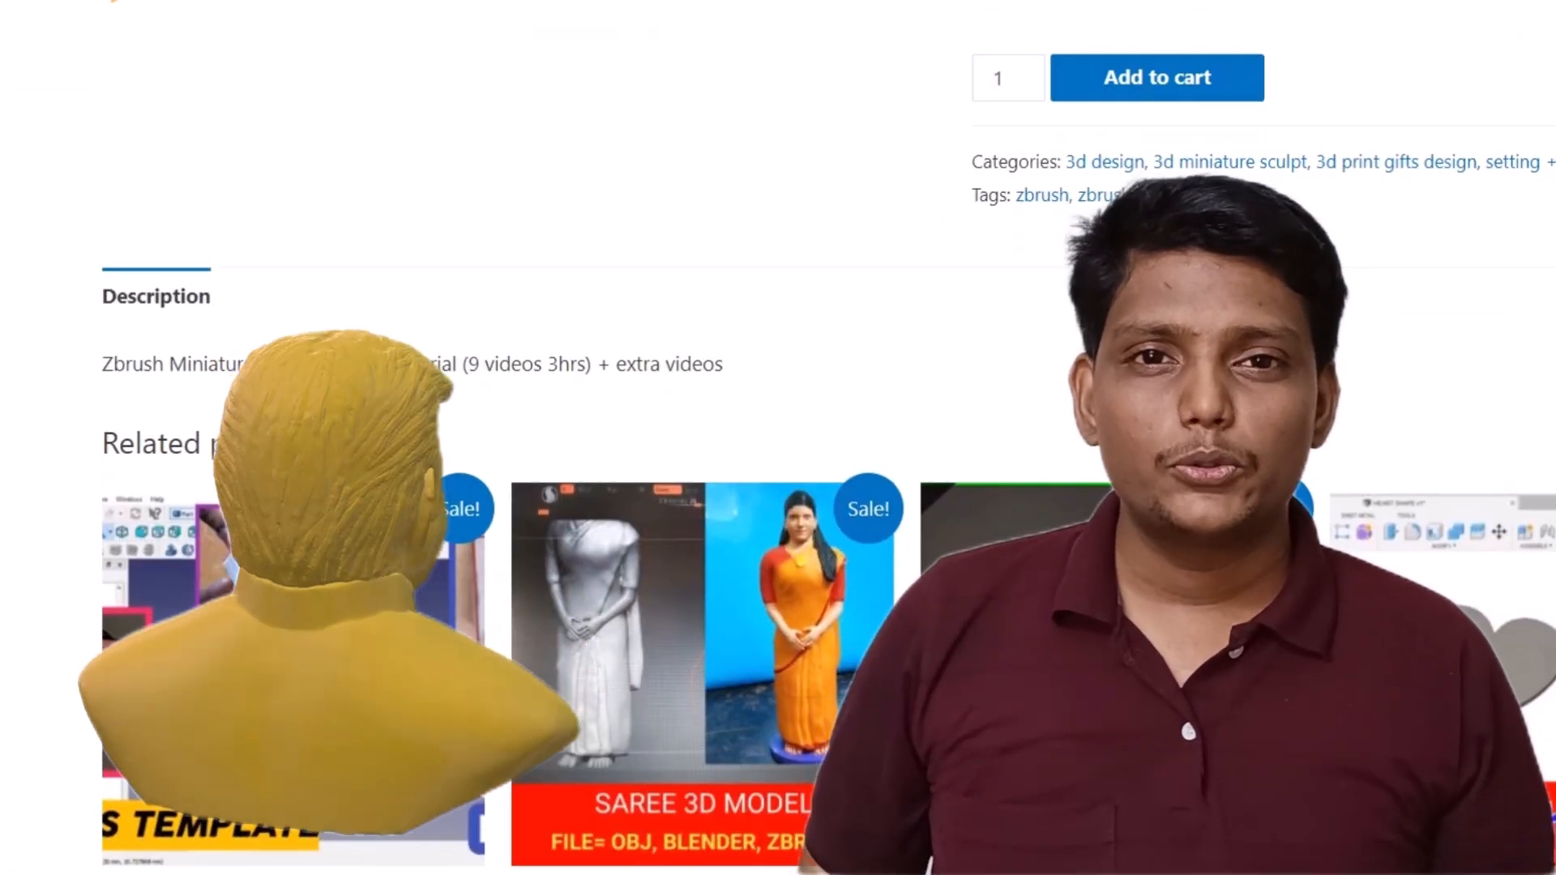
{"action": "scroll", "coordinate": [486, 438], "scroll_direction": "up", "scroll_amount": 10}
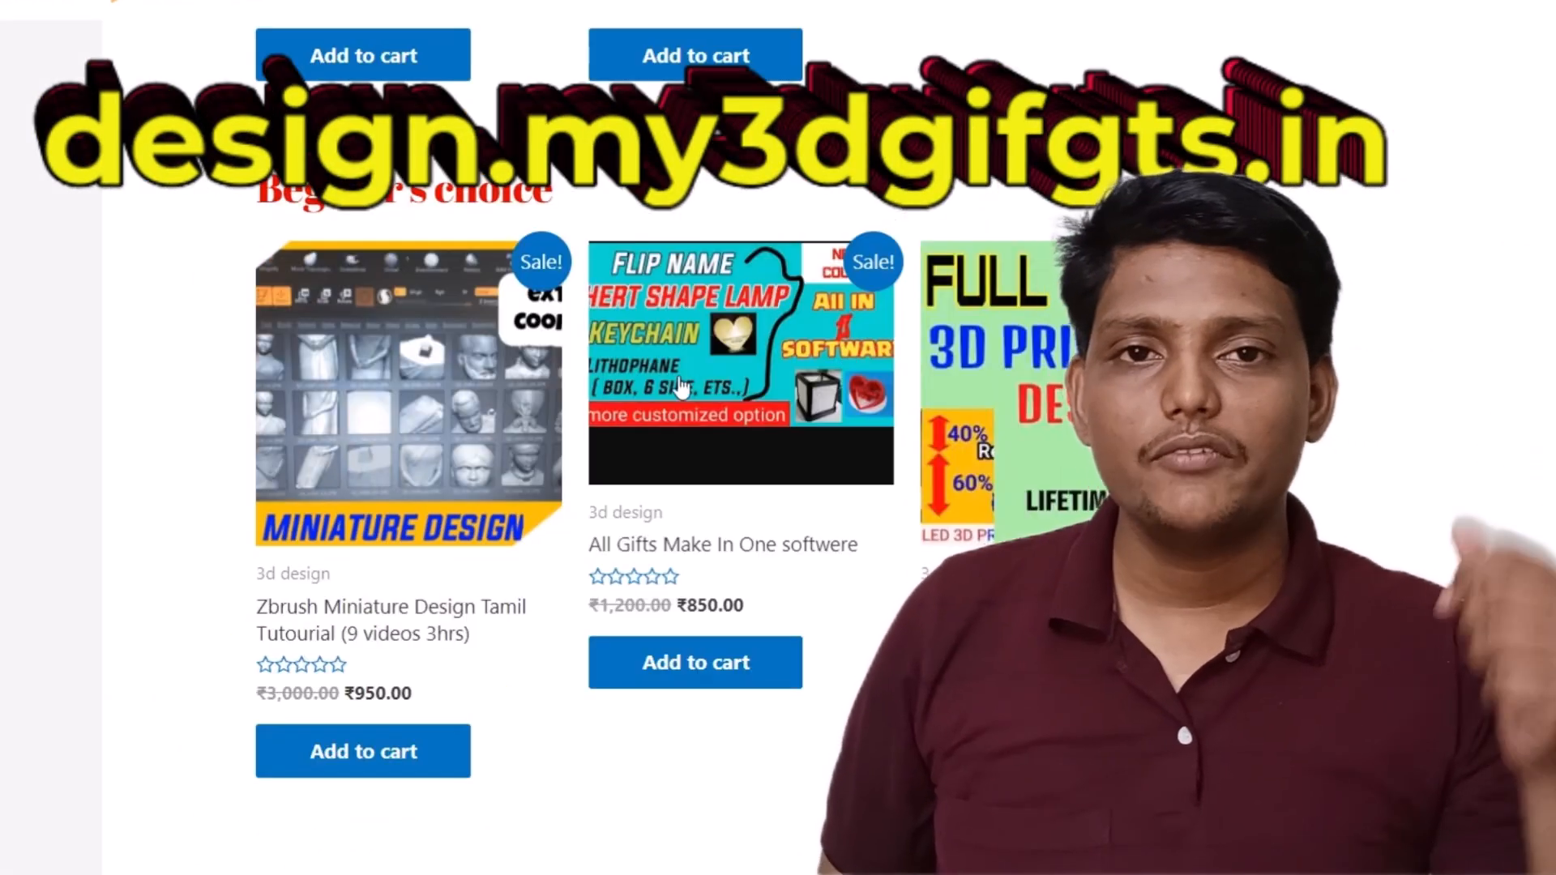
{"action": "scroll", "coordinate": [610, 381], "scroll_direction": "down", "scroll_amount": 15}
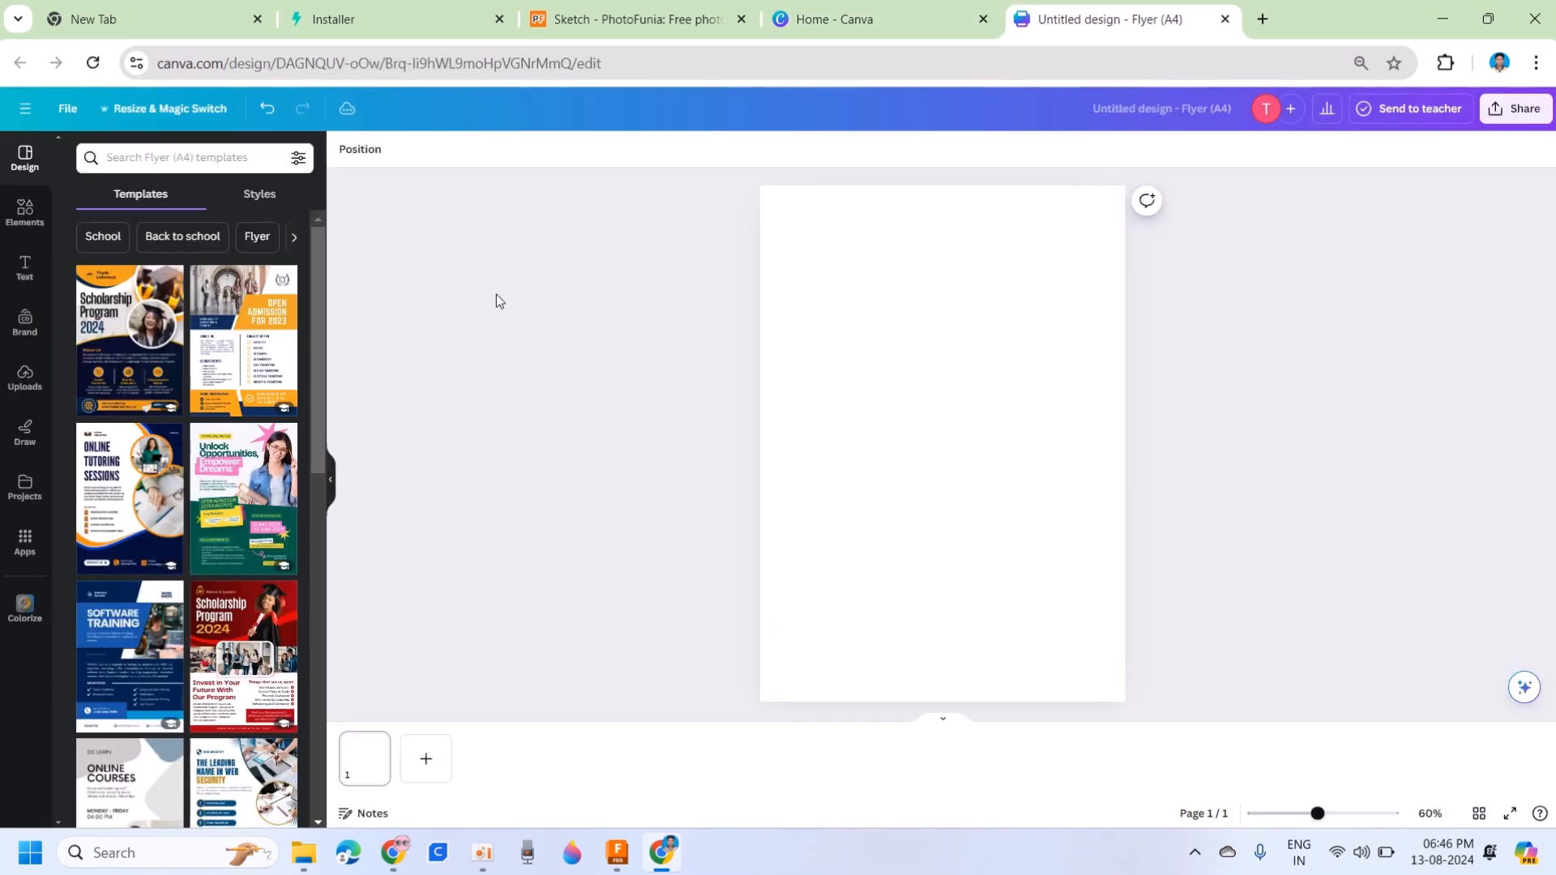
Step: Place the couple photo on the blank A4 flyer page and align it with the page's upper edge at full width
{"action": "left_click", "coordinate": [444, 514]}
{"action": "left_click_drag", "start_coordinate": [563, 304], "coordinate": [580, 328]}
{"action": "key", "text": "ctrl+z"}
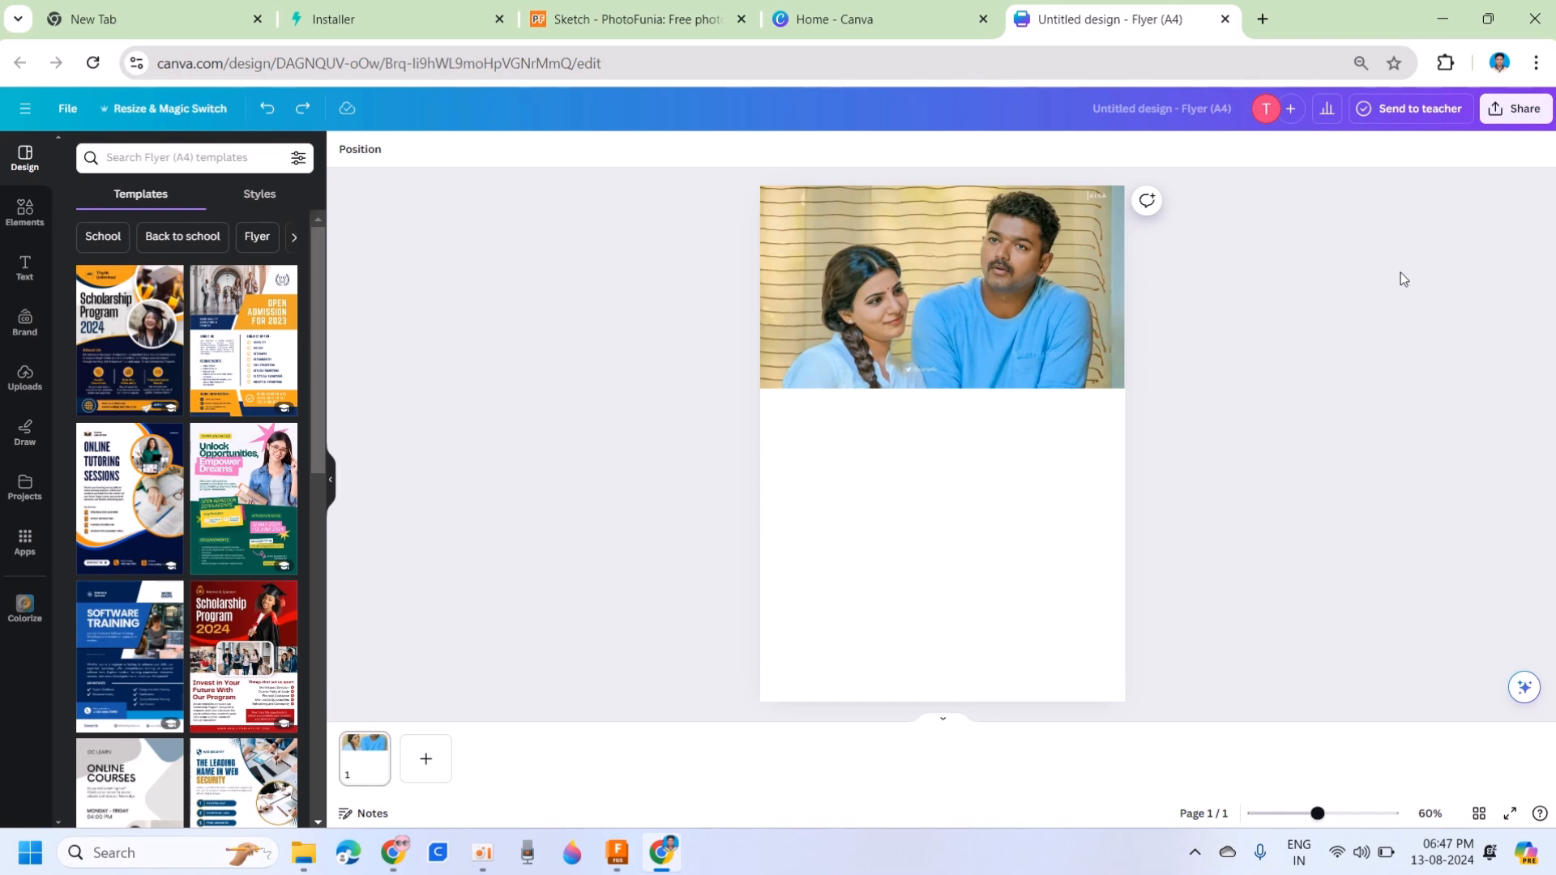
{"action": "mouse_move", "coordinate": [662, 867]}
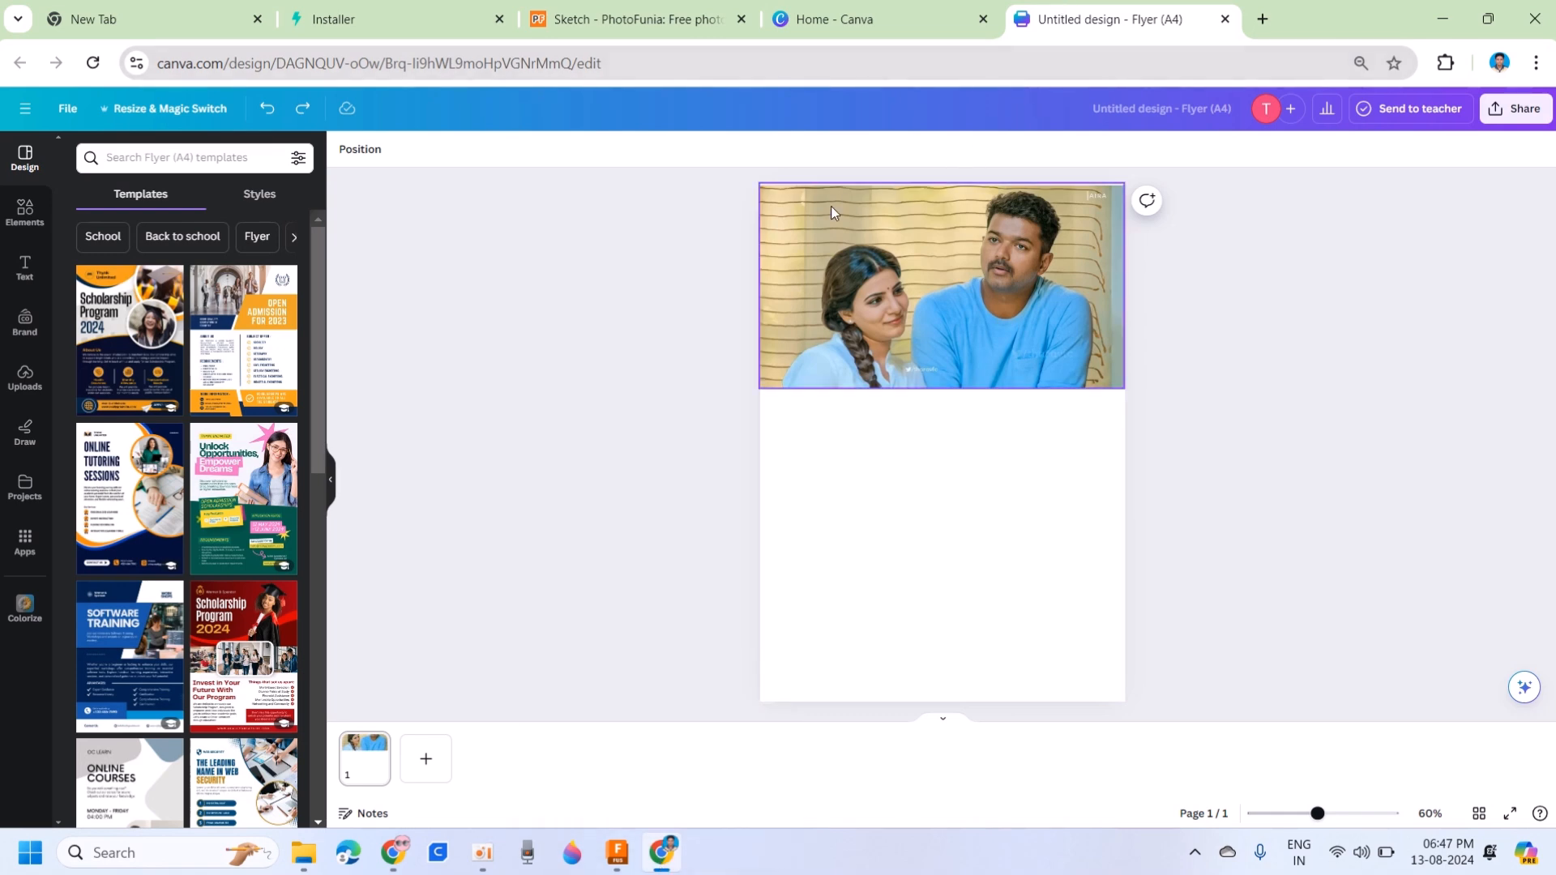
{"action": "left_click_drag", "start_coordinate": [832, 212], "coordinate": [833, 216]}
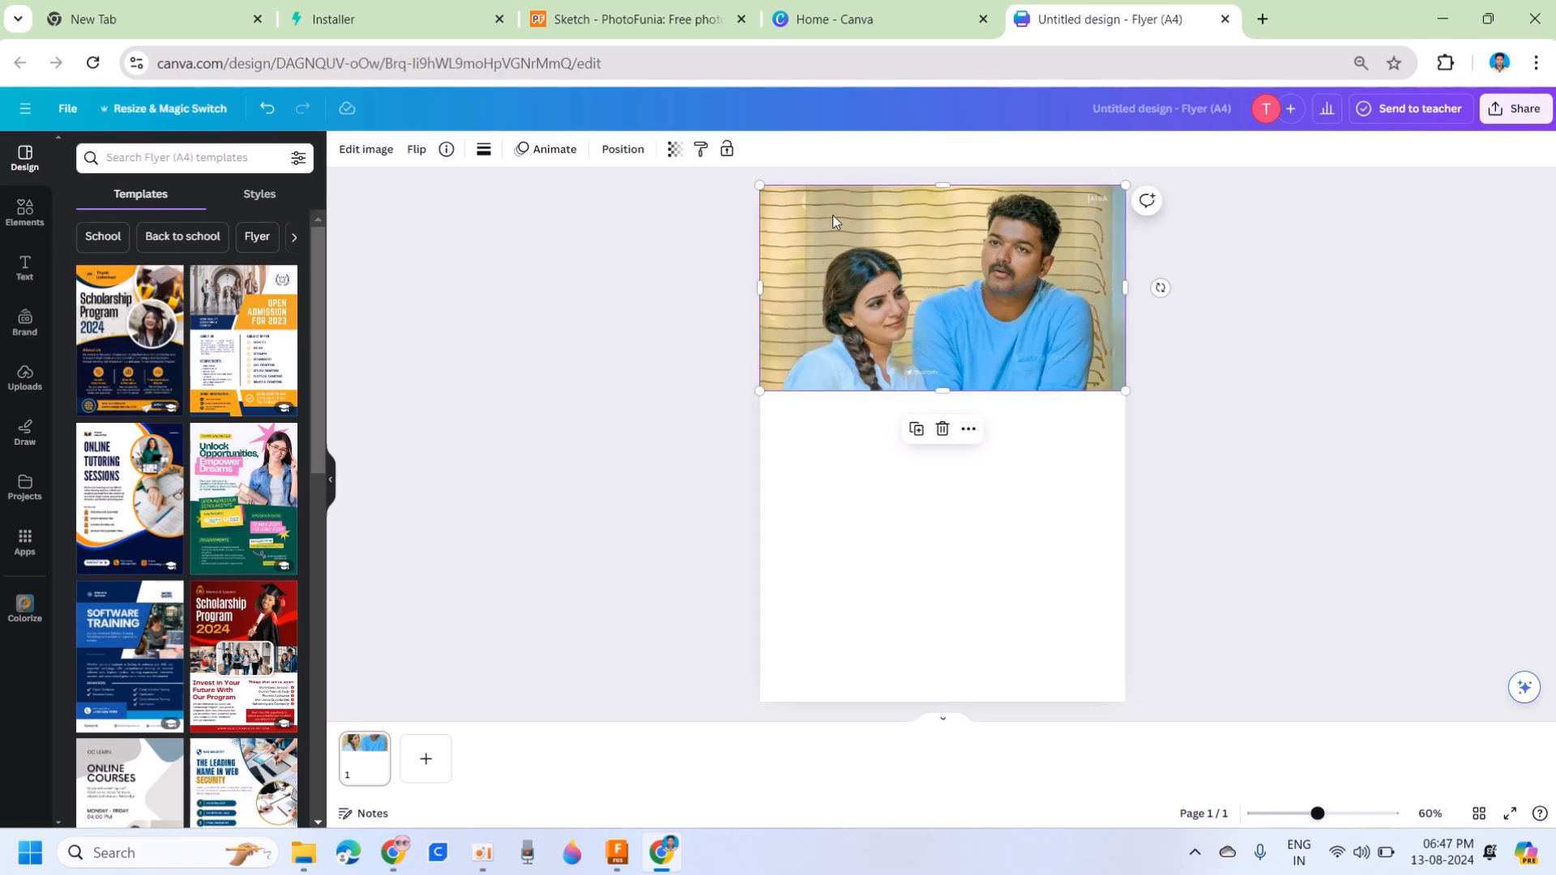
{"action": "left_click_drag", "start_coordinate": [833, 216], "coordinate": [680, 171]}
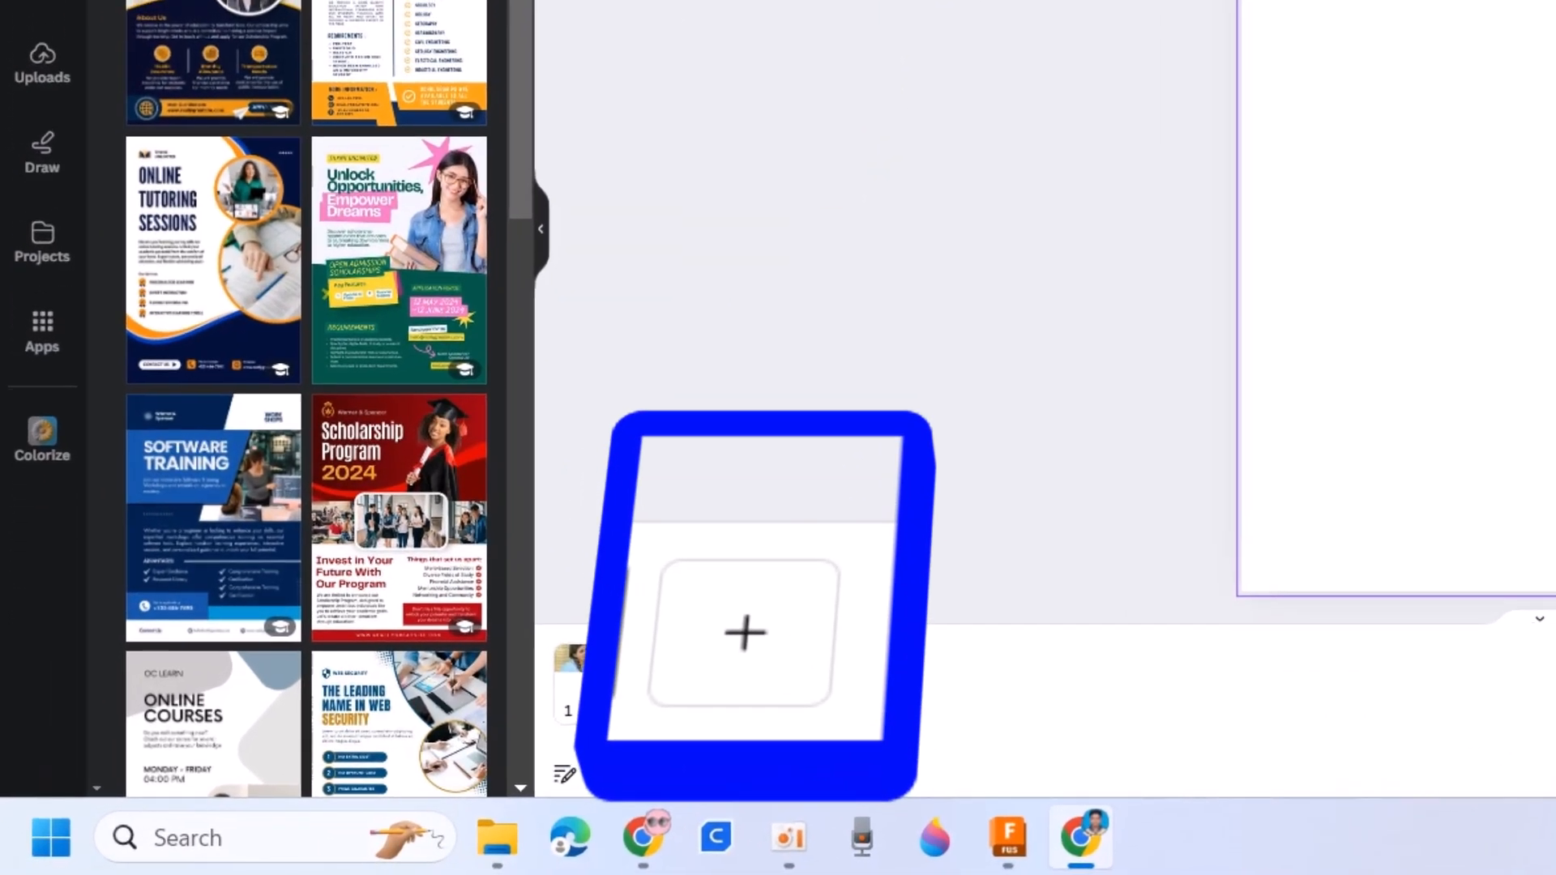
Step: Add a second page to the flyer and copy the couple photo from page 1 onto it
{"action": "left_click", "coordinate": [693, 648]}
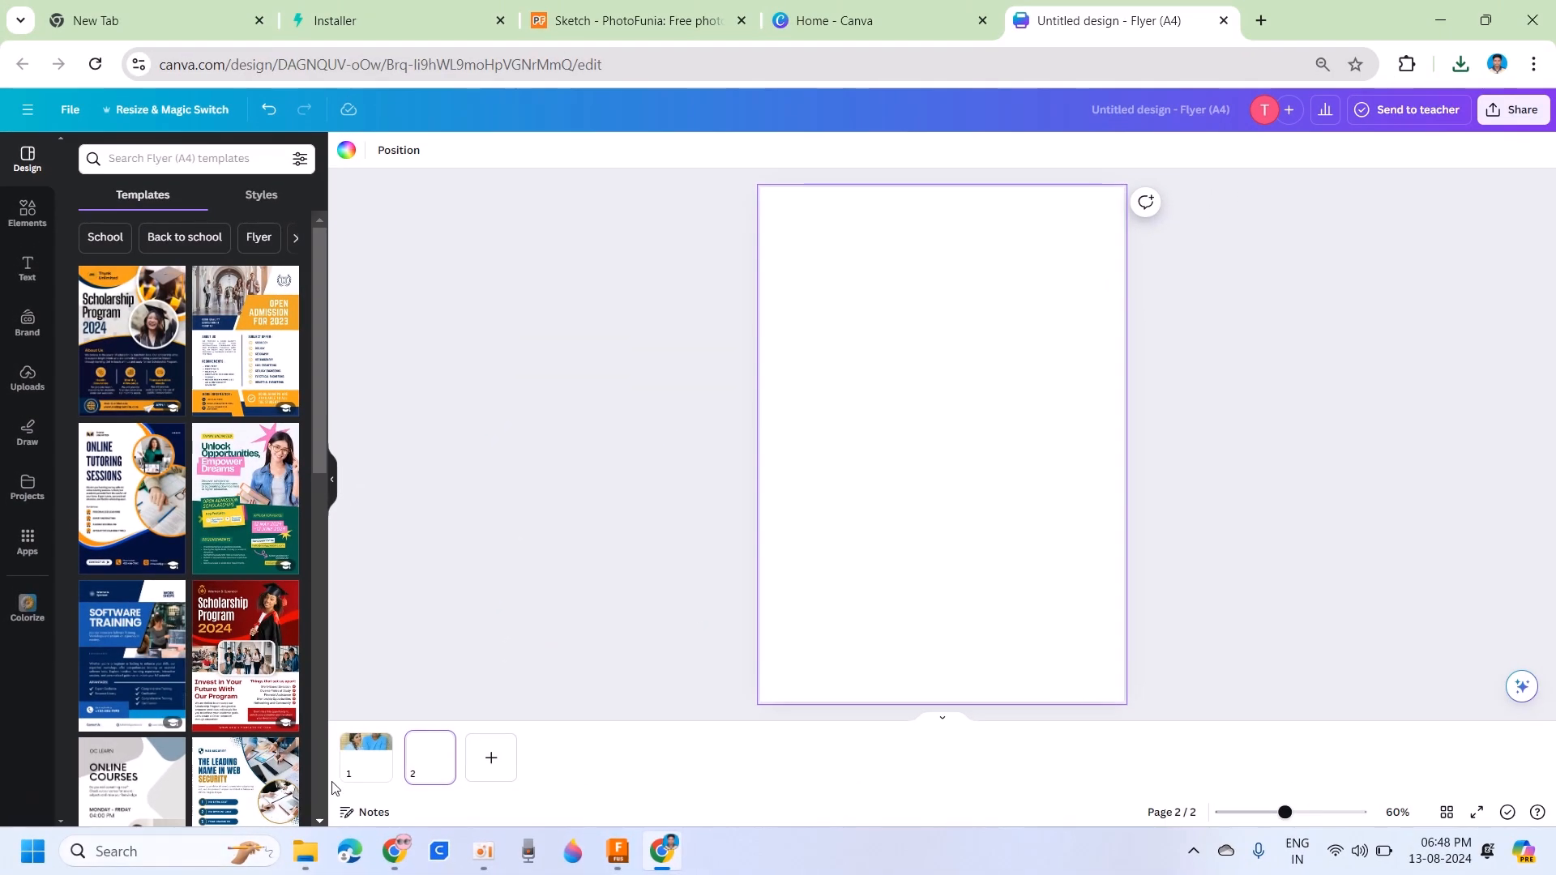
{"action": "left_click", "coordinate": [366, 755]}
{"action": "left_click", "coordinate": [1006, 352]}
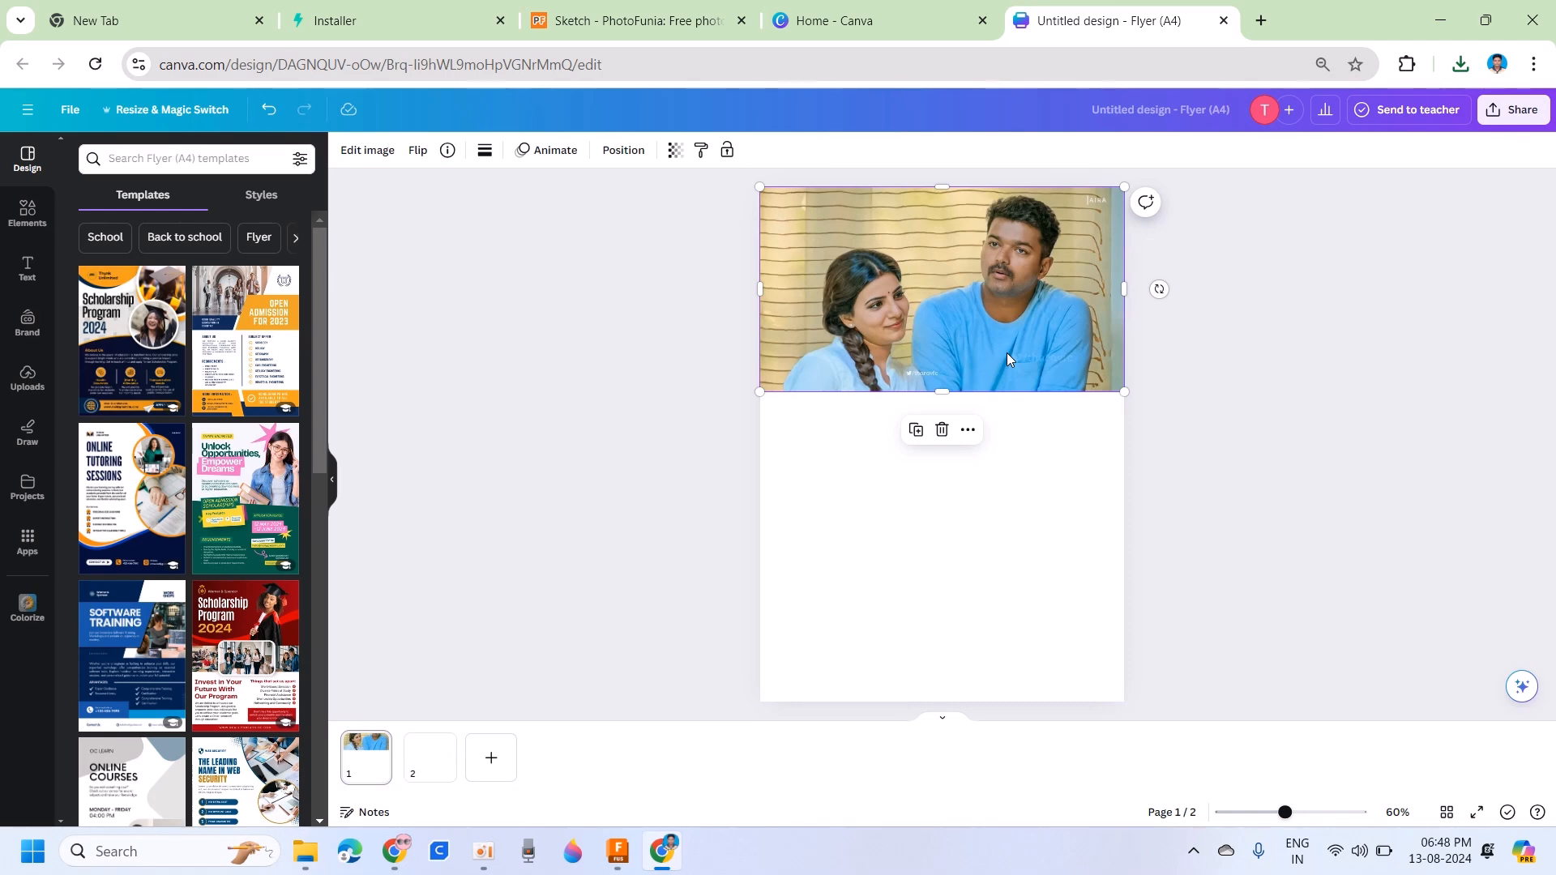
{"action": "left_click", "coordinate": [434, 756]}
{"action": "key", "text": "ctrl+v"}
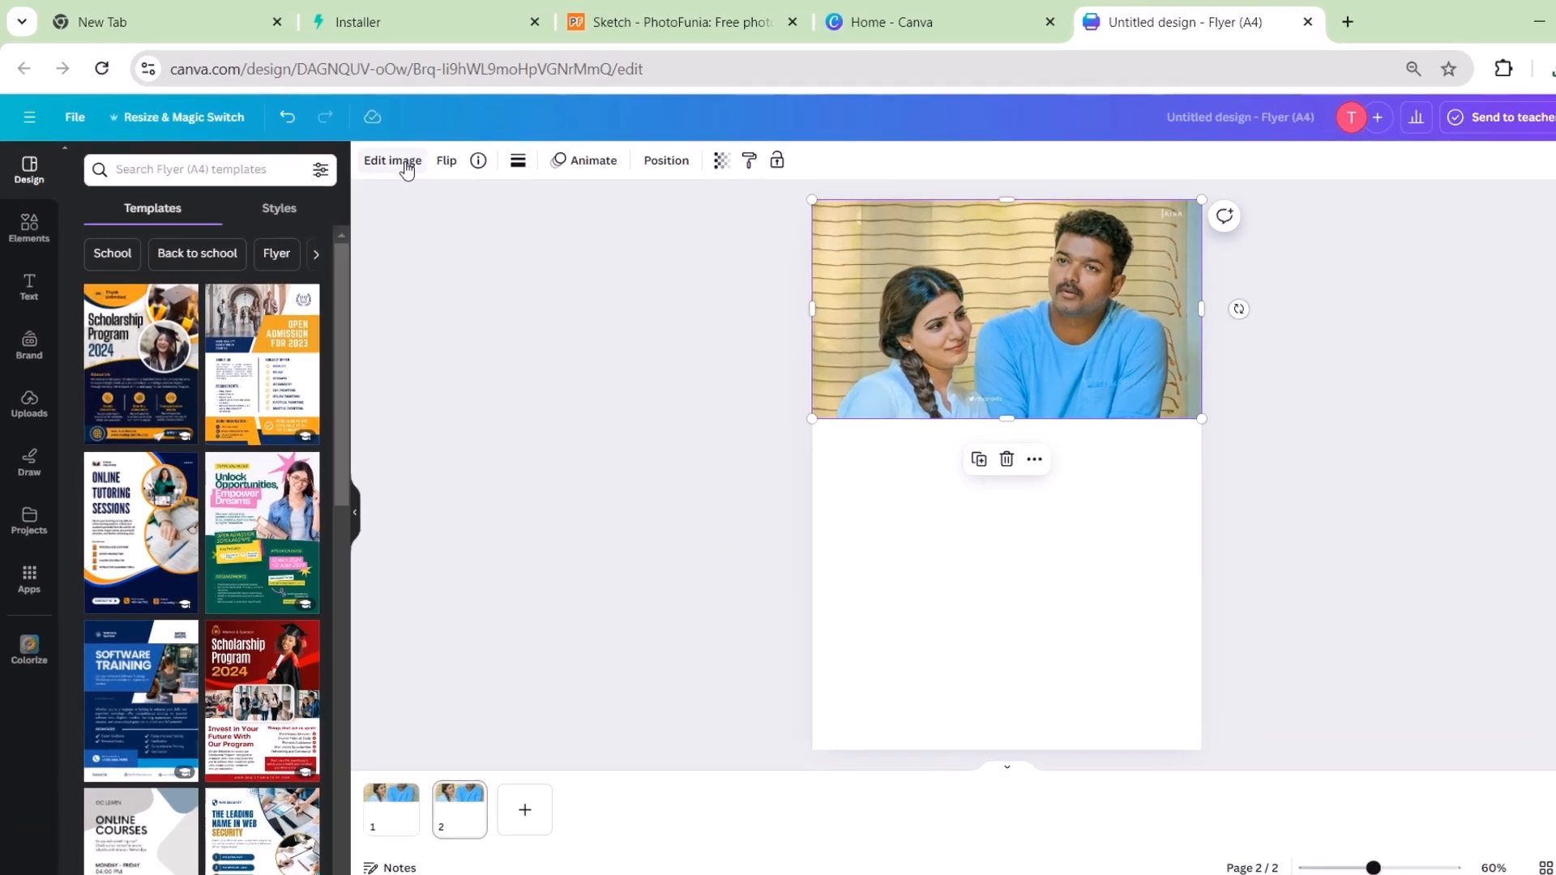
Step: Remove the background of the page 2 photo and crop out the woman, leaving the man in a frame about 122 by 118
{"action": "left_click", "coordinate": [372, 153]}
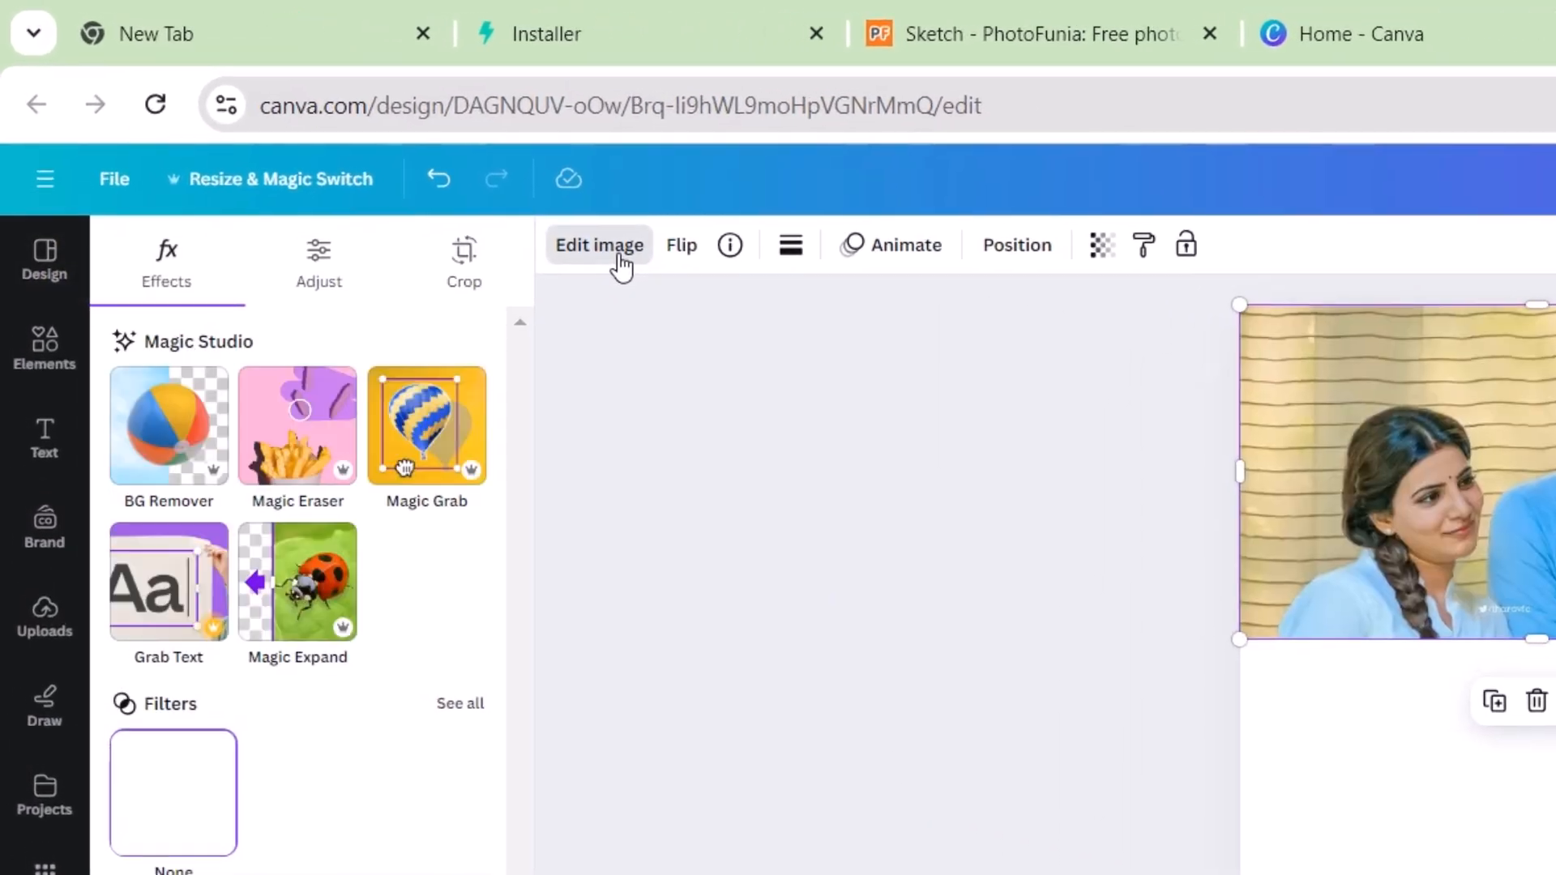
{"action": "left_click", "coordinate": [163, 466]}
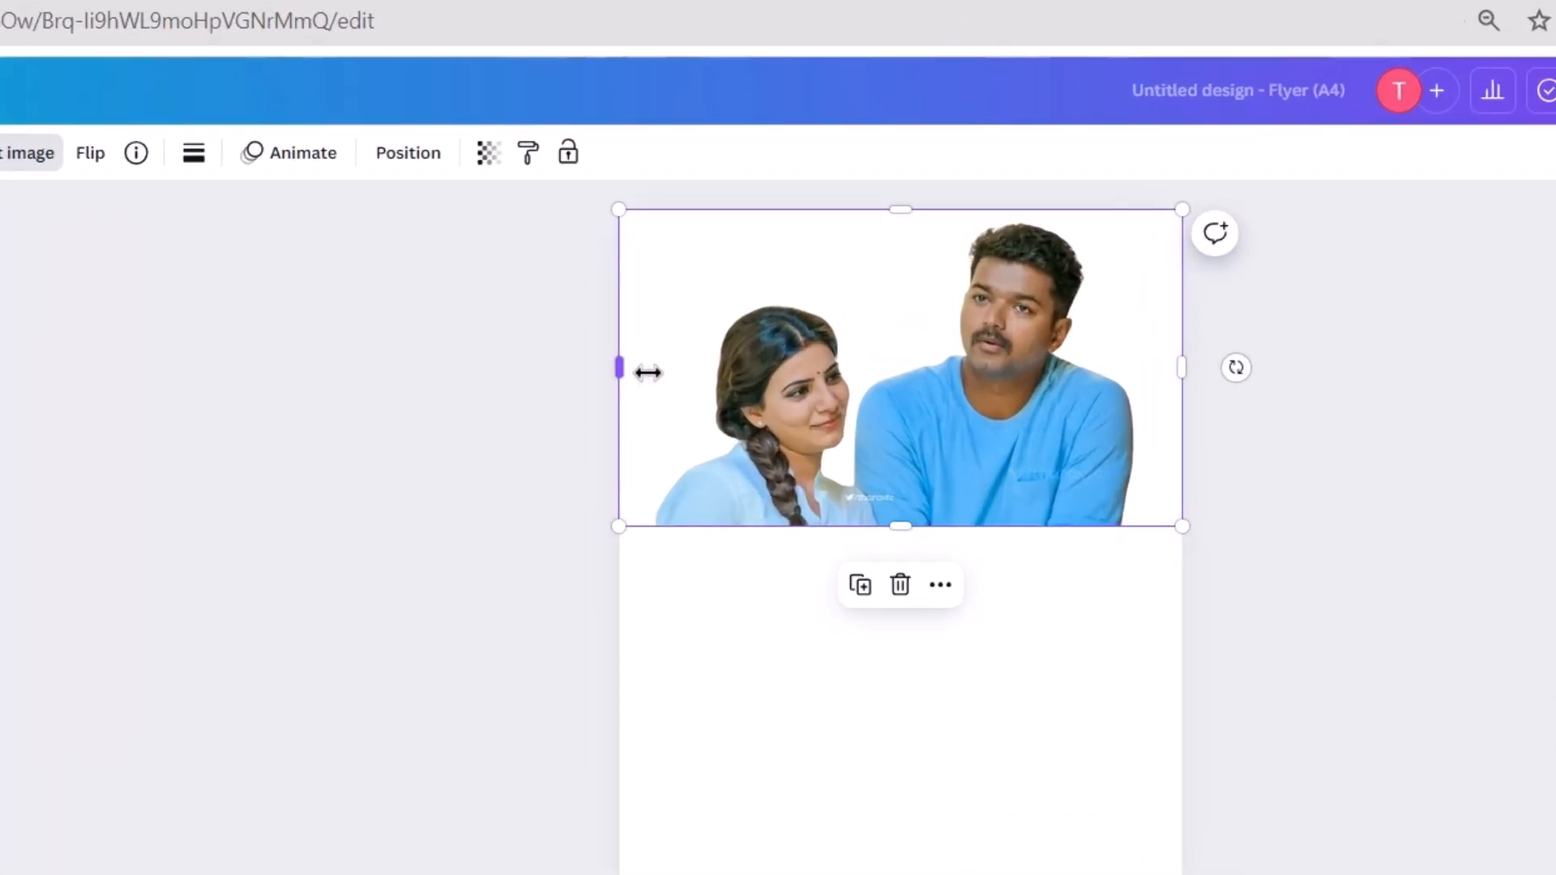
{"action": "left_click_drag", "start_coordinate": [760, 289], "coordinate": [905, 310]}
{"action": "left_click_drag", "start_coordinate": [816, 443], "coordinate": [826, 445]}
{"action": "key", "text": "ctrl+z"}
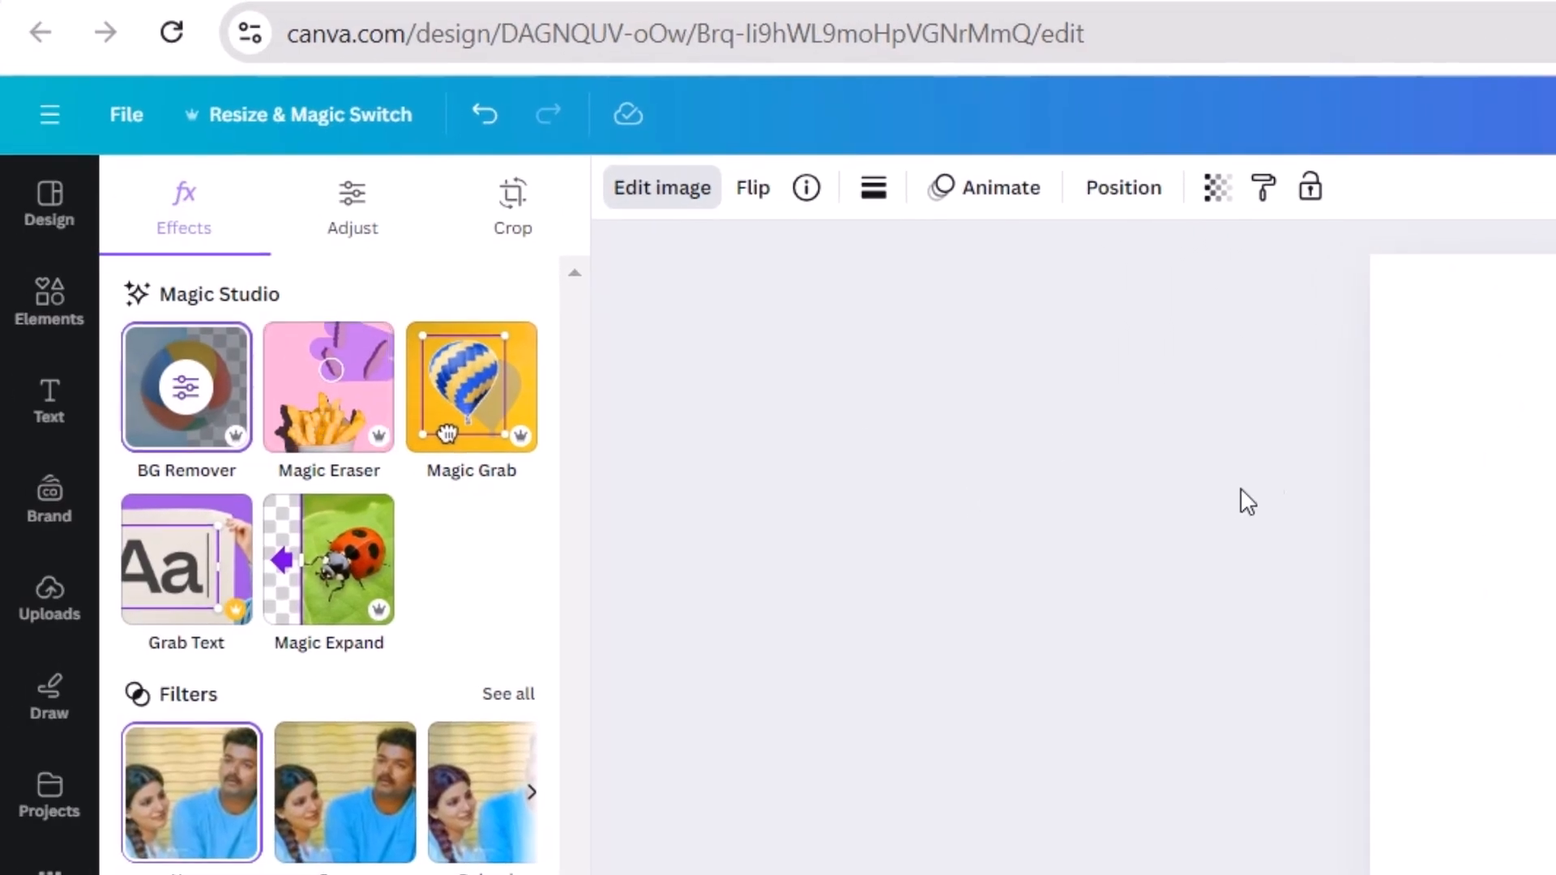
{"action": "left_click_drag", "start_coordinate": [877, 296], "coordinate": [913, 308]}
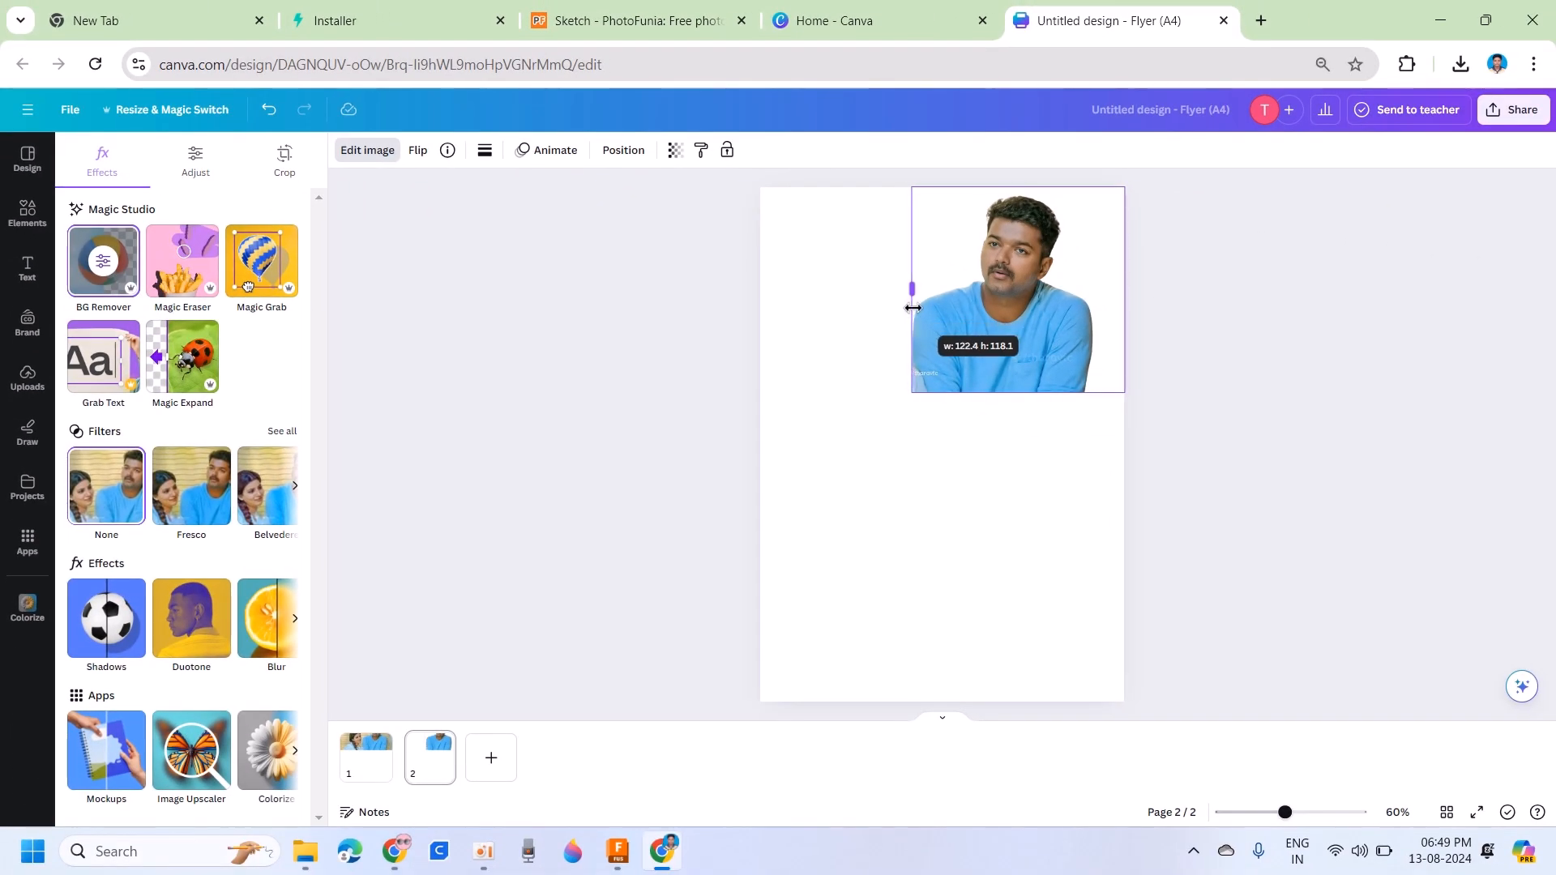
{"action": "left_click", "coordinate": [1089, 616]}
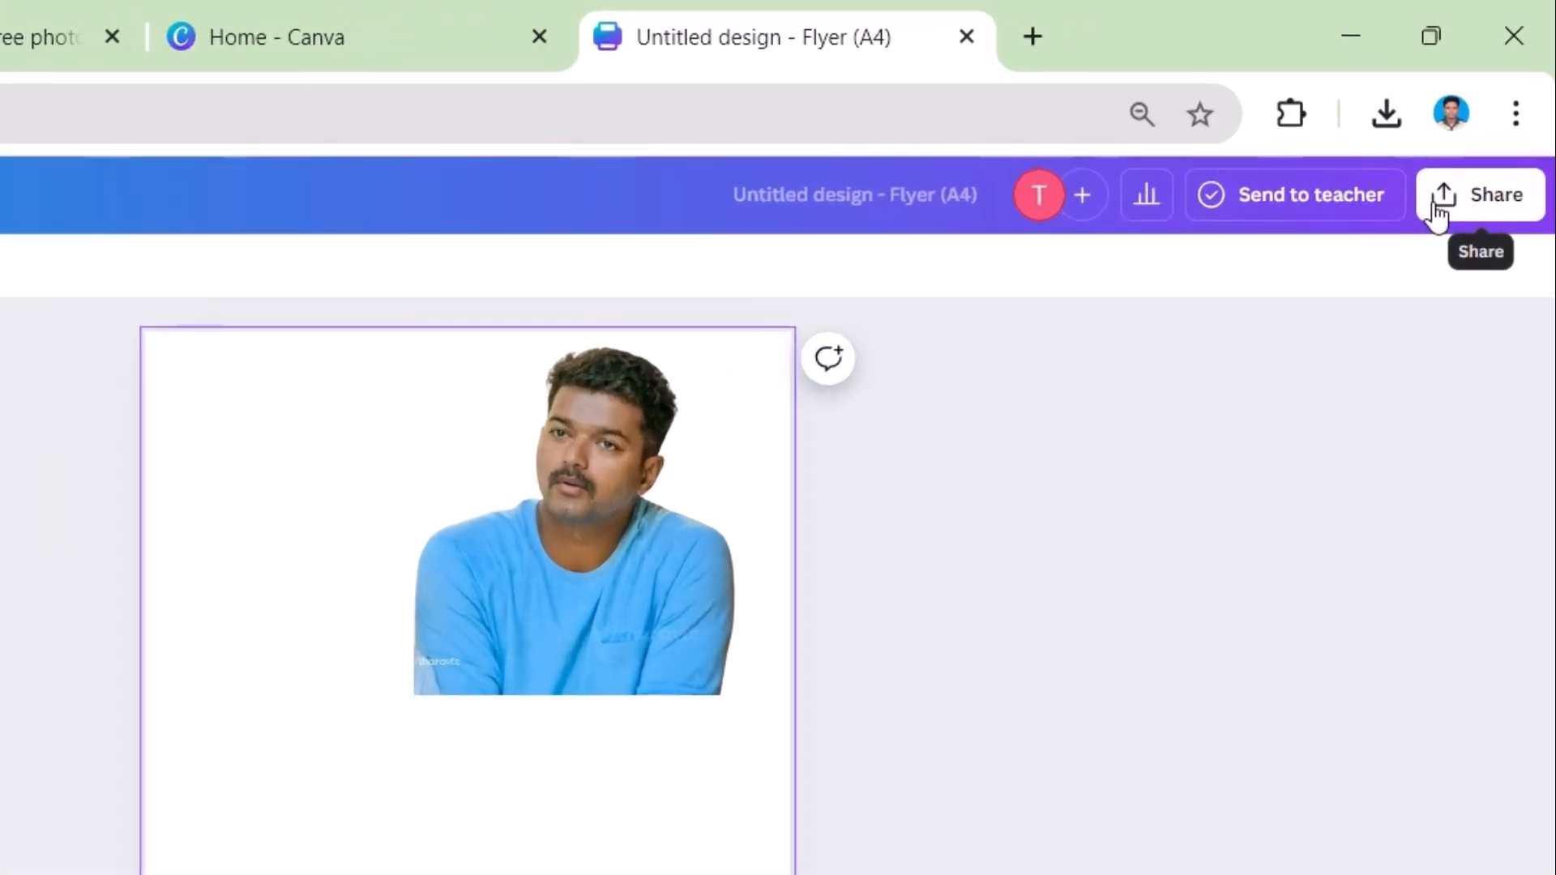
Step: Download only page 2 of the flyer as a PNG file
{"action": "left_click", "coordinate": [1490, 115]}
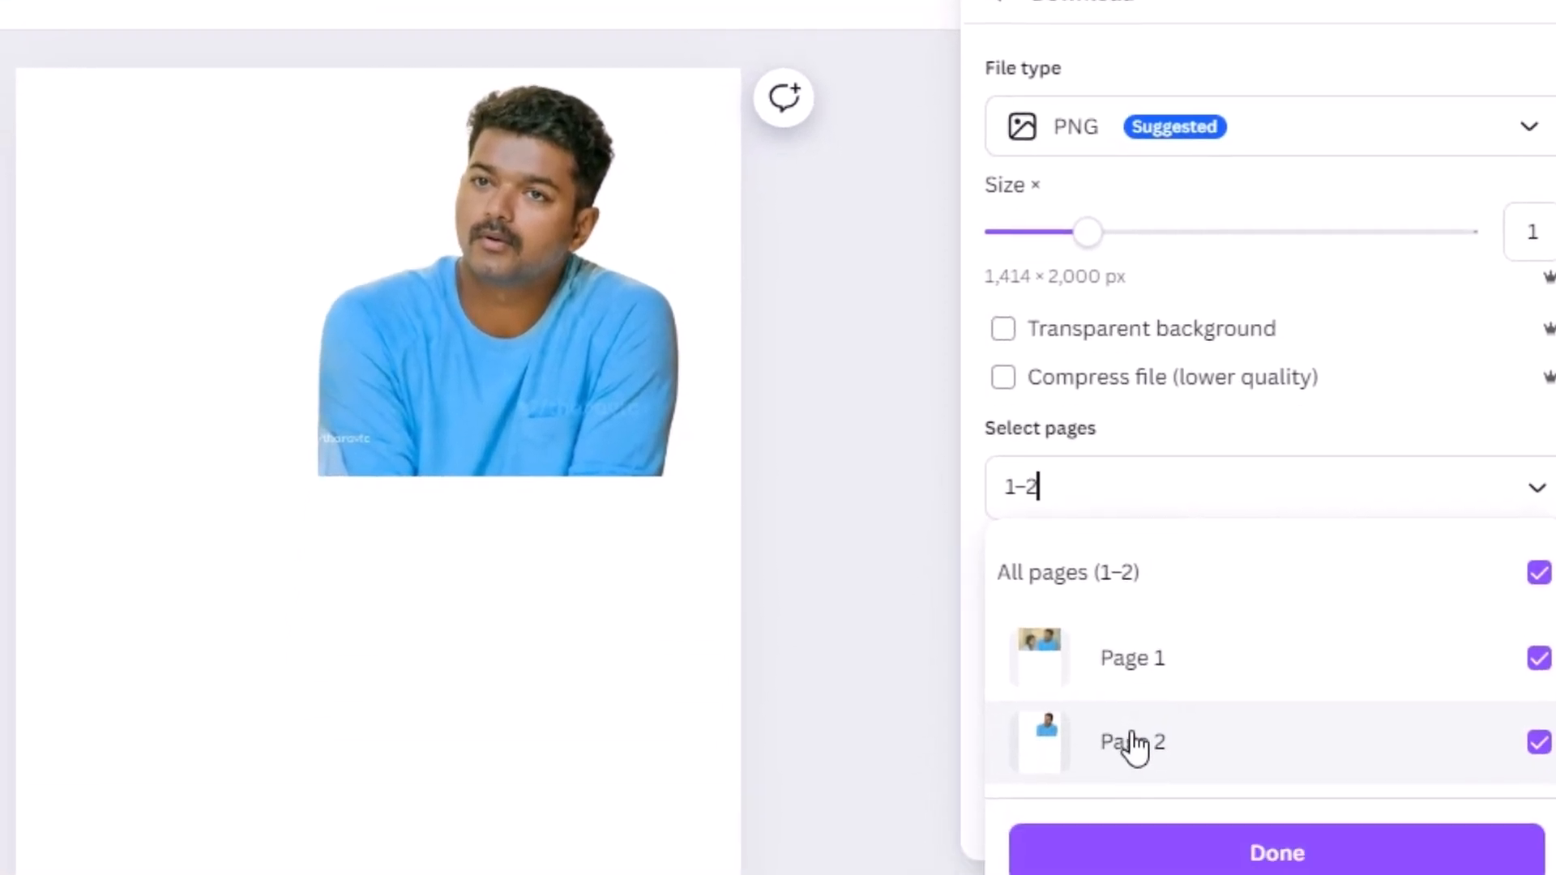
{"action": "left_click", "coordinate": [1131, 736]}
{"action": "left_click", "coordinate": [1133, 742]}
{"action": "left_click", "coordinate": [1141, 739]}
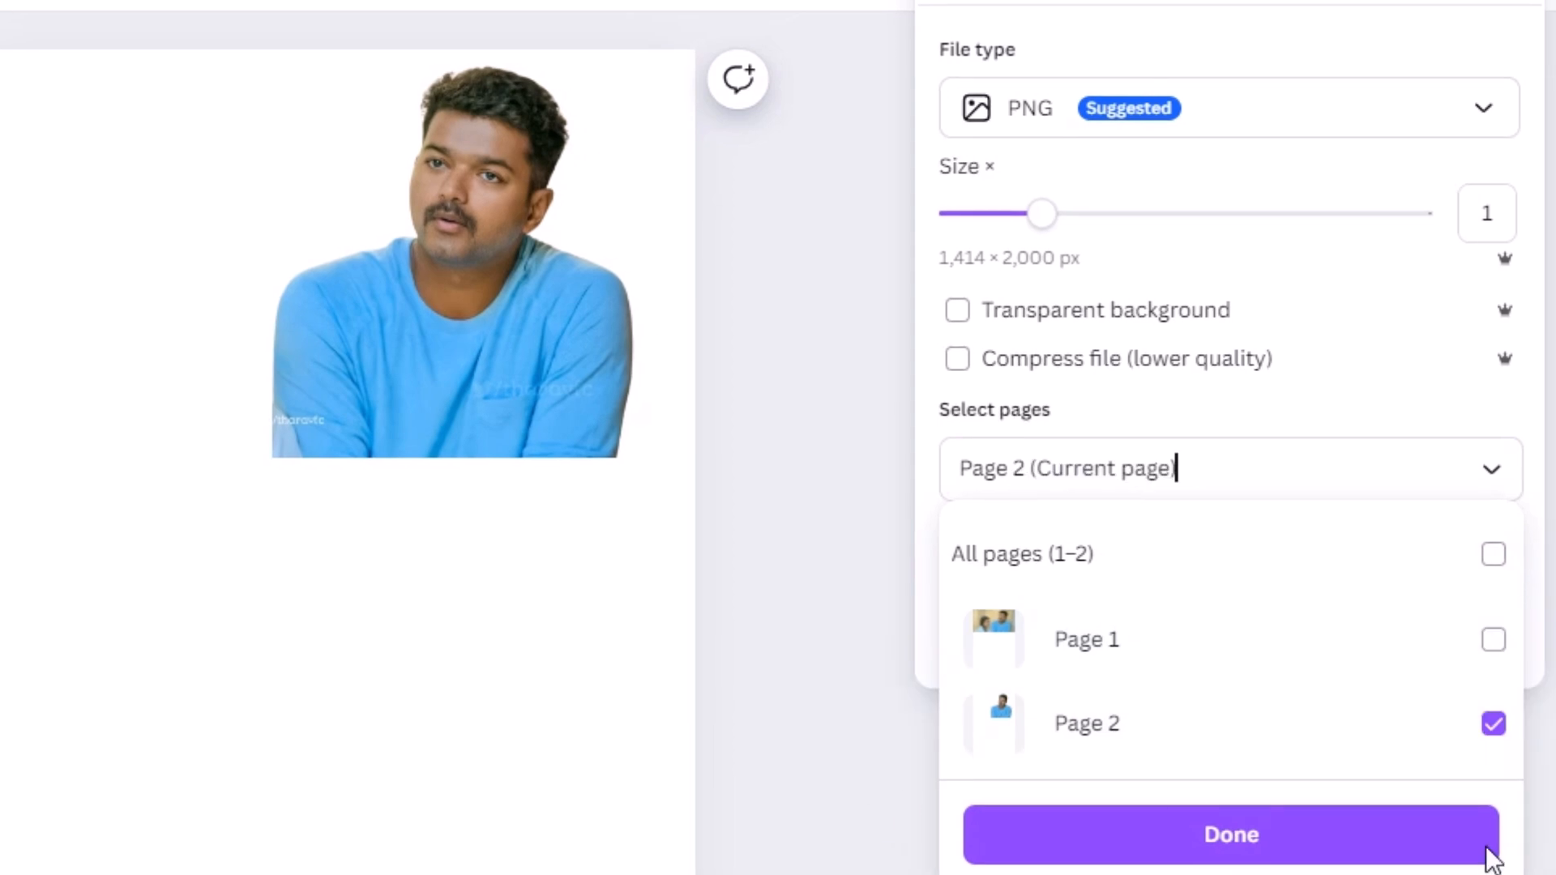
{"action": "left_click", "coordinate": [1230, 839]}
{"action": "left_click", "coordinate": [1192, 639]}
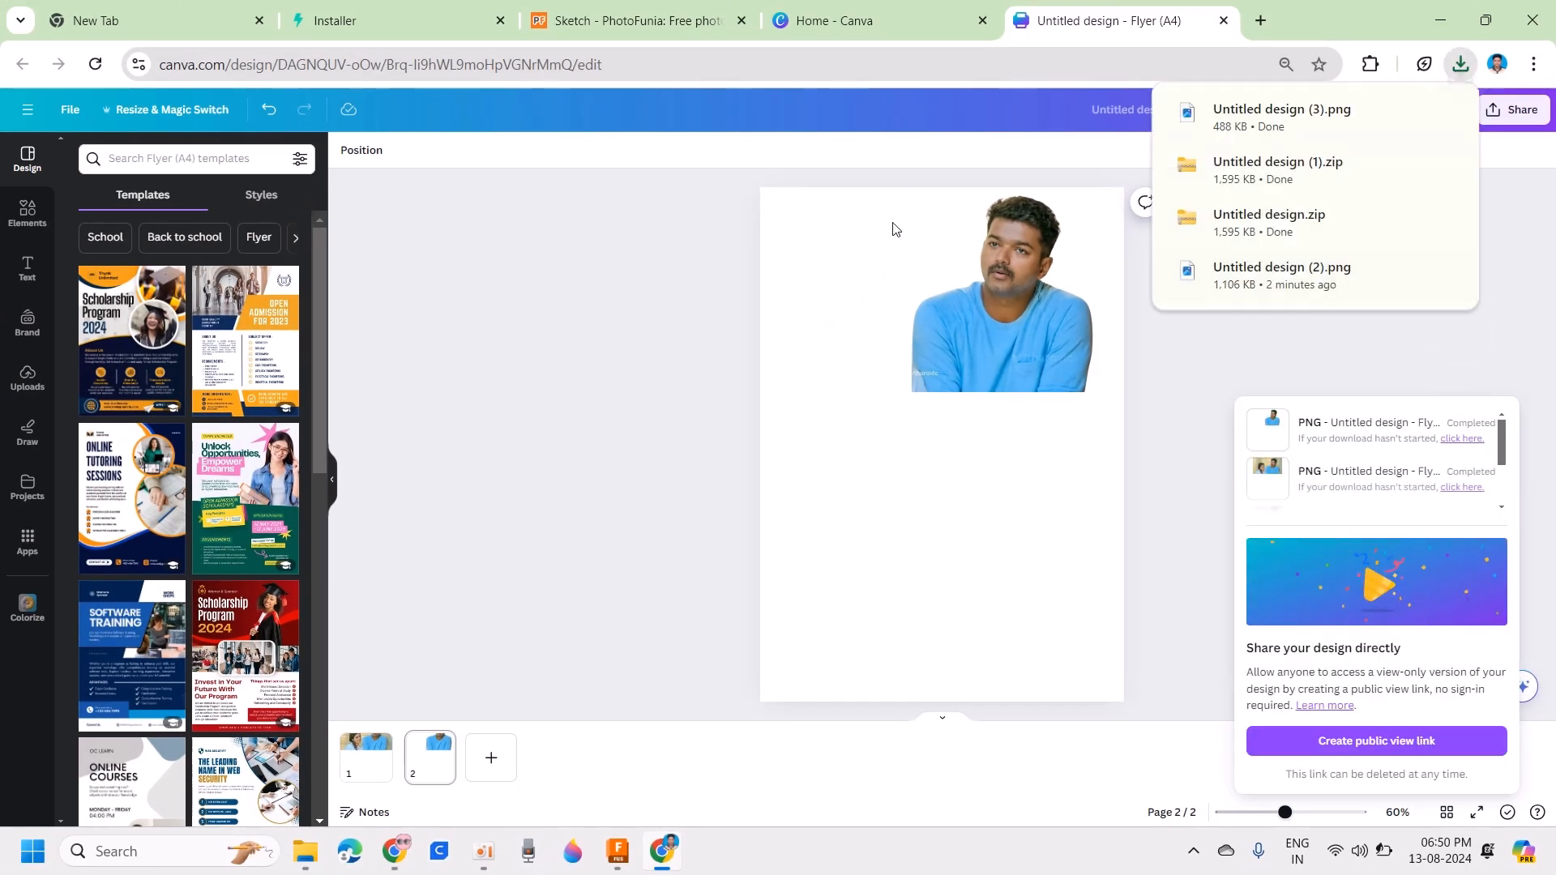
Step: Switch to PhotoFunia's Sketch effect, dismiss the ad and upload Untitled design (3).png from the Downloads folder
{"action": "left_click", "coordinate": [1053, 322]}
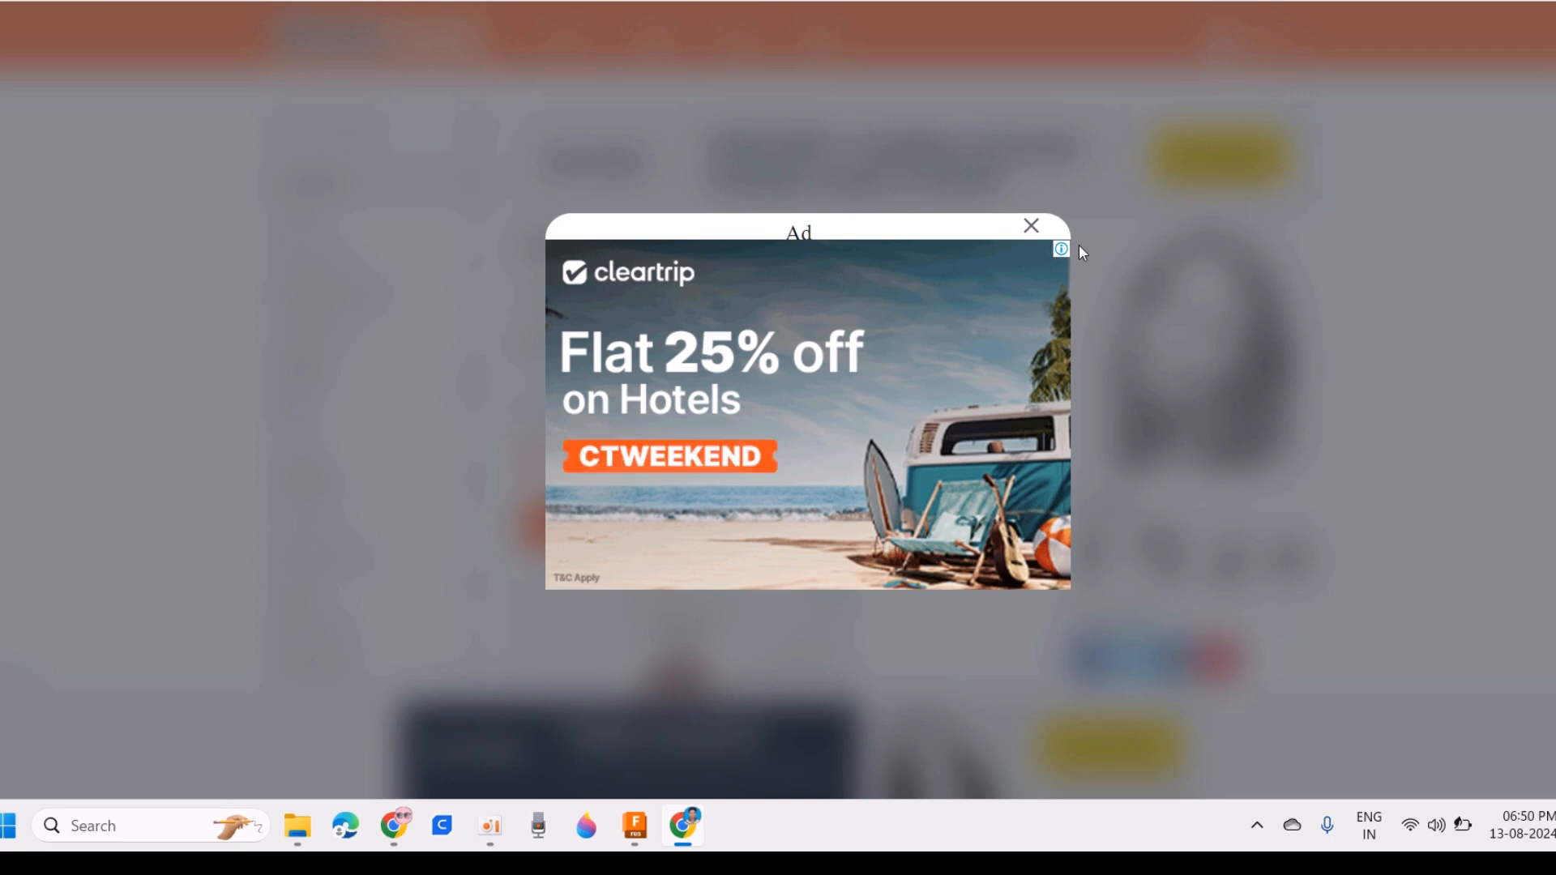
{"action": "left_click", "coordinate": [1031, 226]}
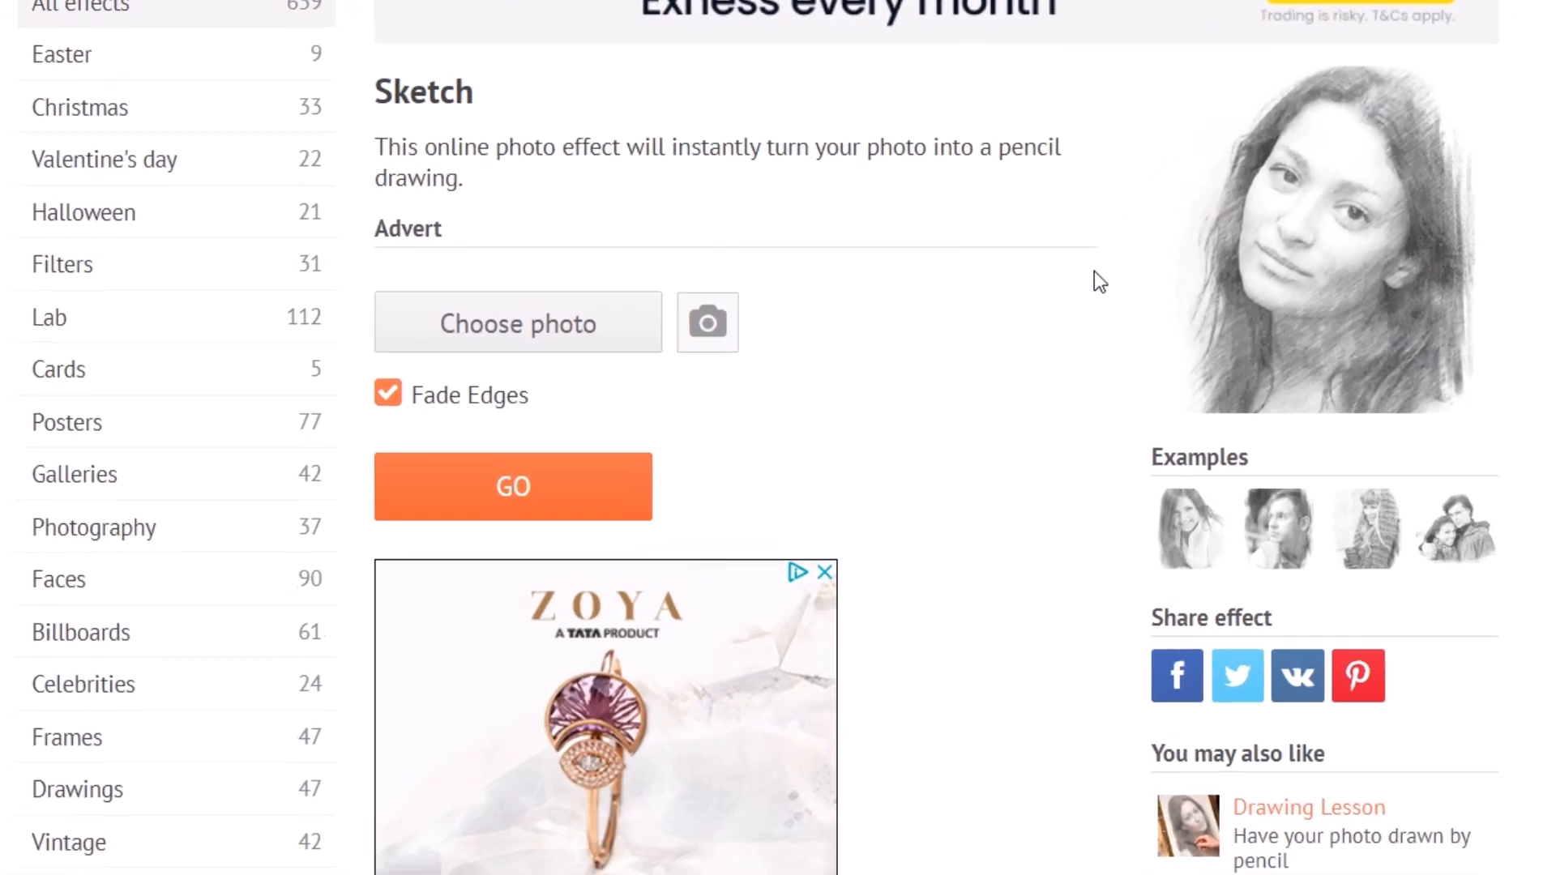
{"action": "left_click", "coordinate": [455, 334]}
{"action": "left_click", "coordinate": [687, 632]}
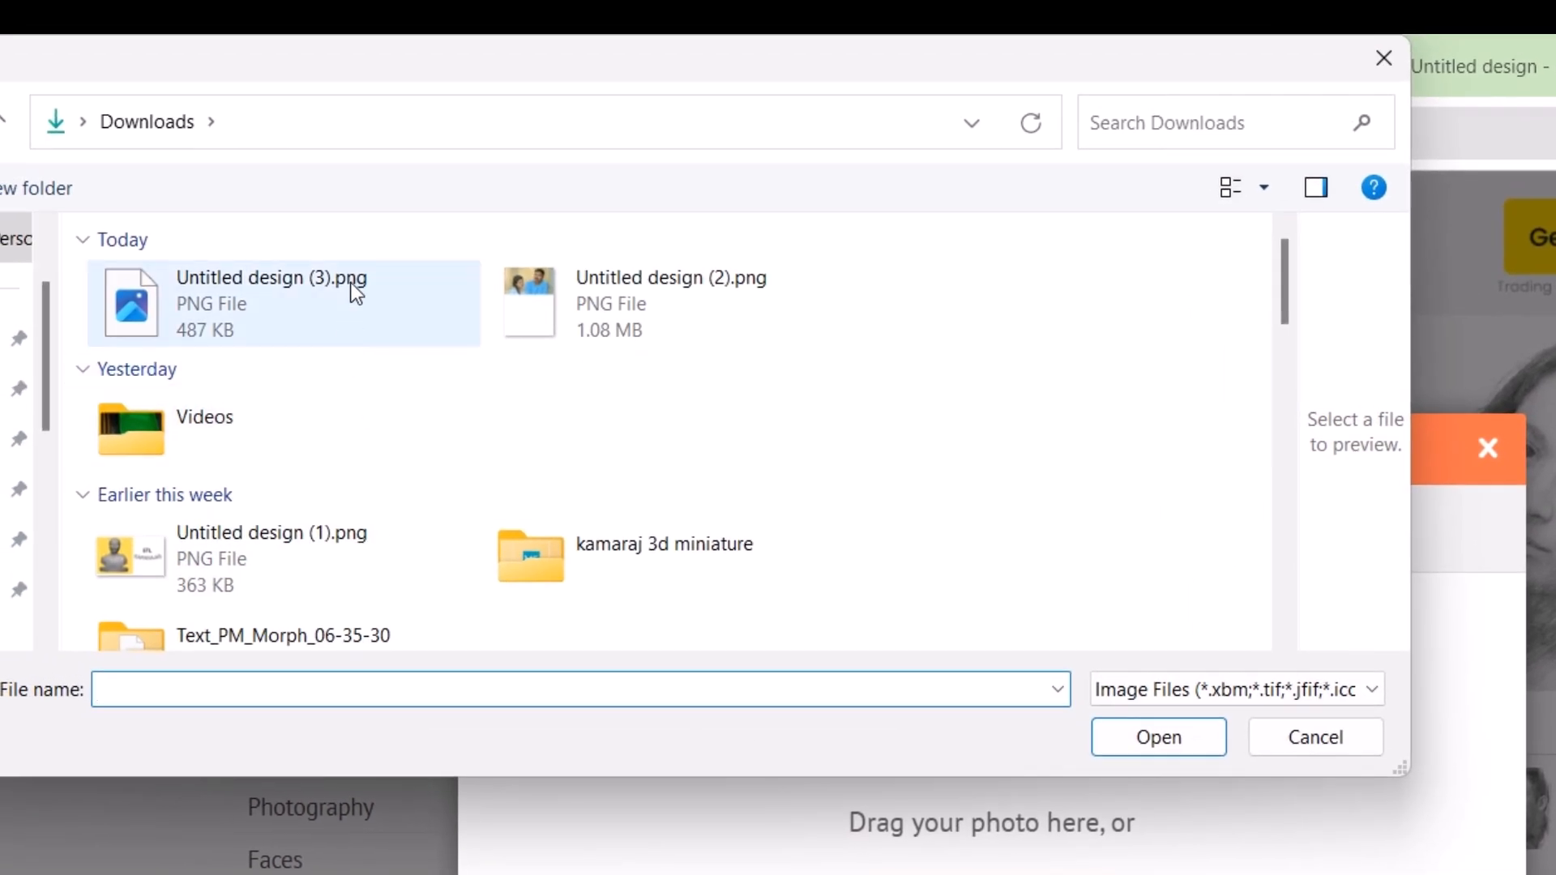
{"action": "left_click", "coordinate": [350, 283]}
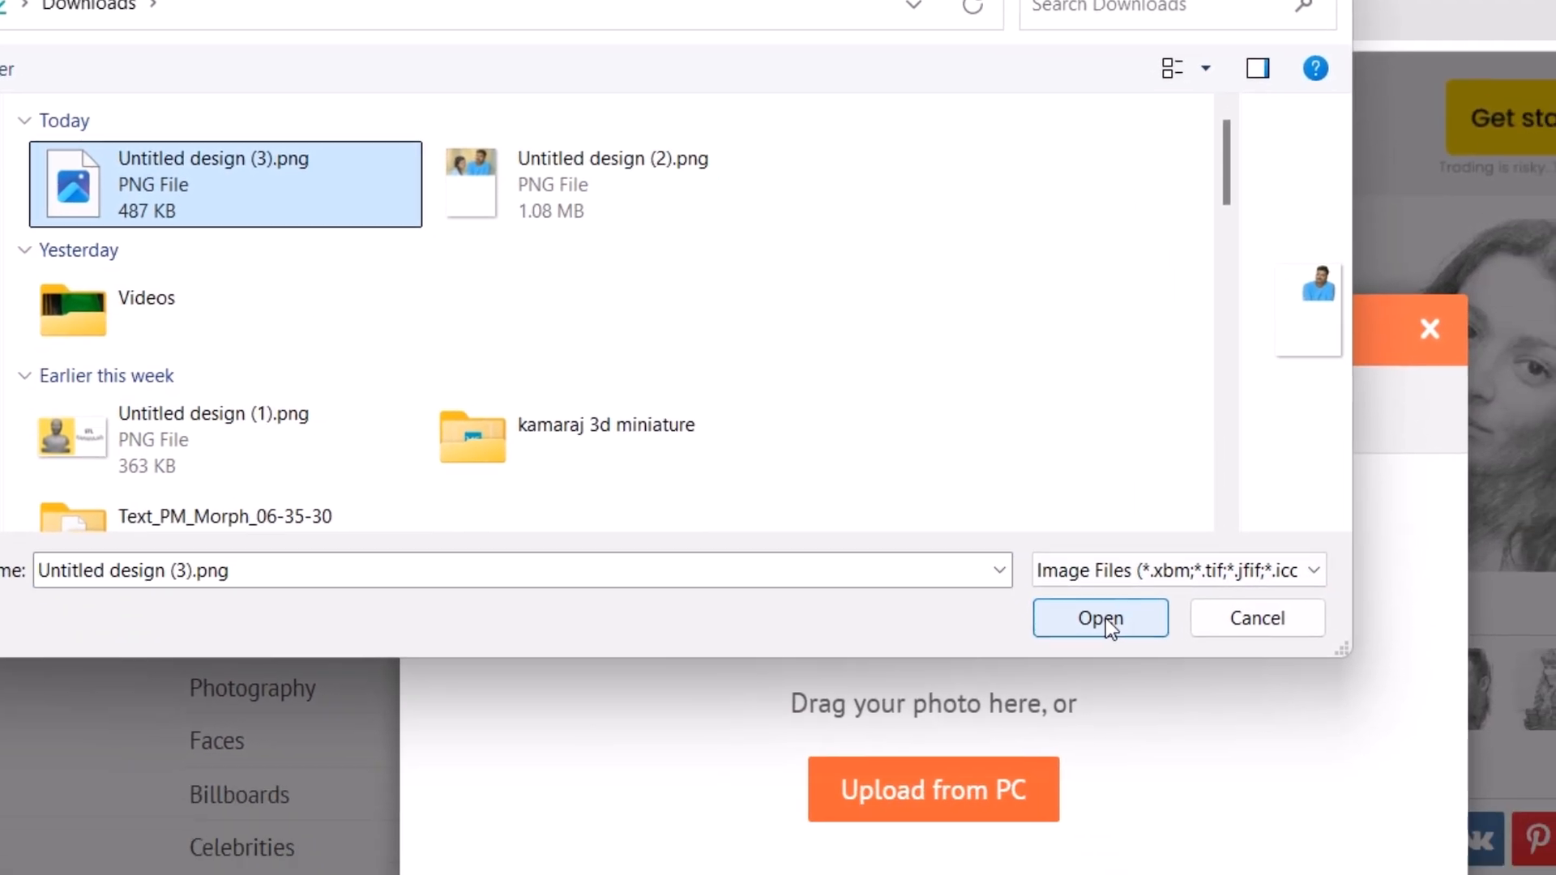
{"action": "left_click", "coordinate": [1161, 736]}
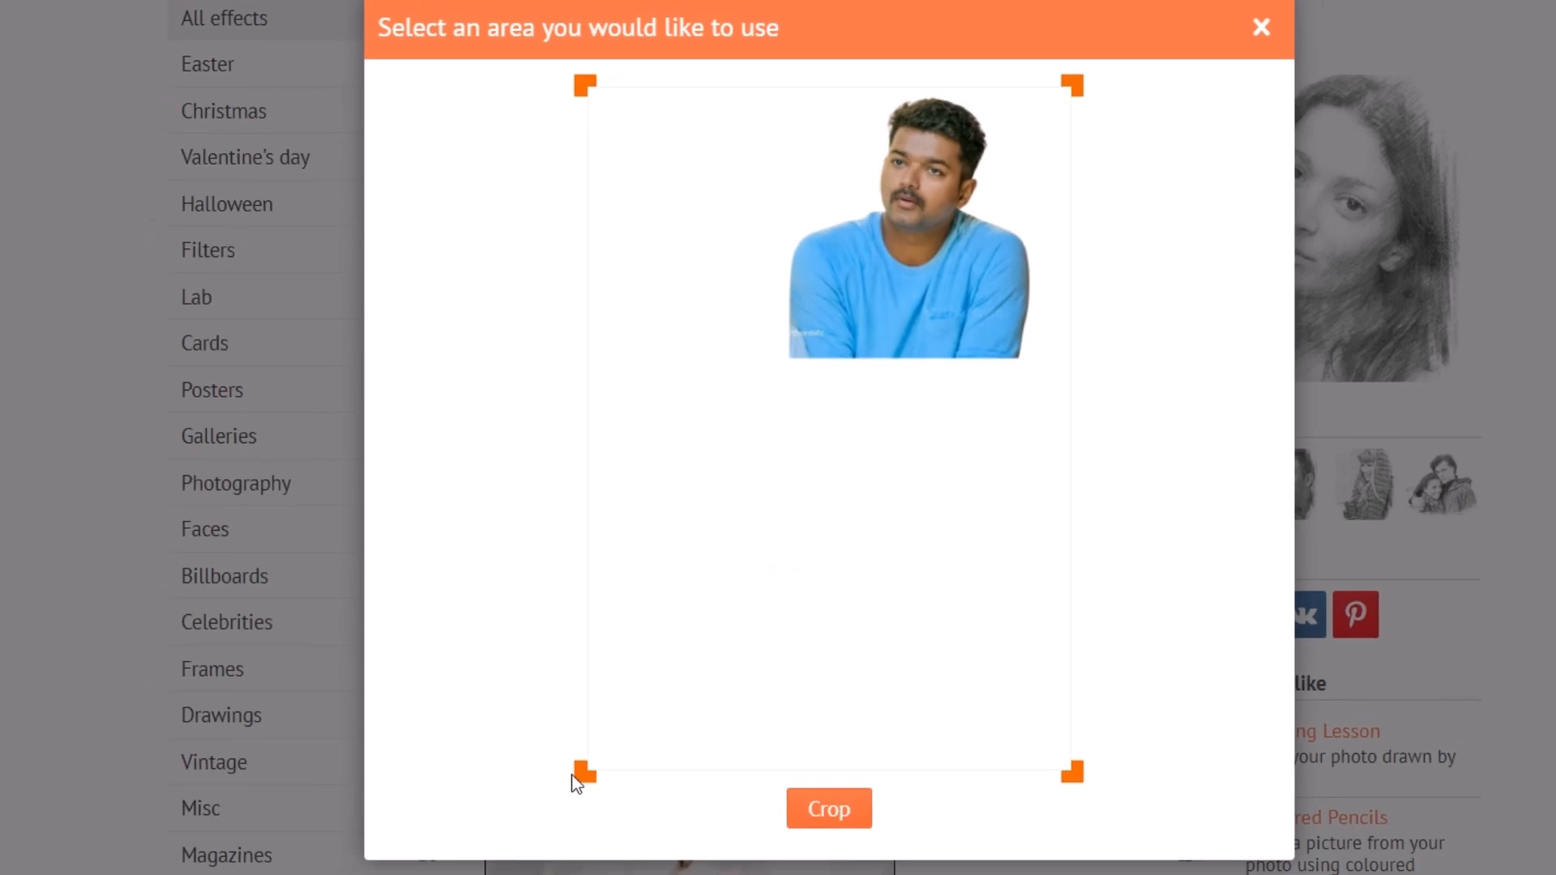
Step: Crop the uploaded image closely around the man and generate the pencil sketch
{"action": "left_click_drag", "start_coordinate": [580, 774], "coordinate": [757, 408]}
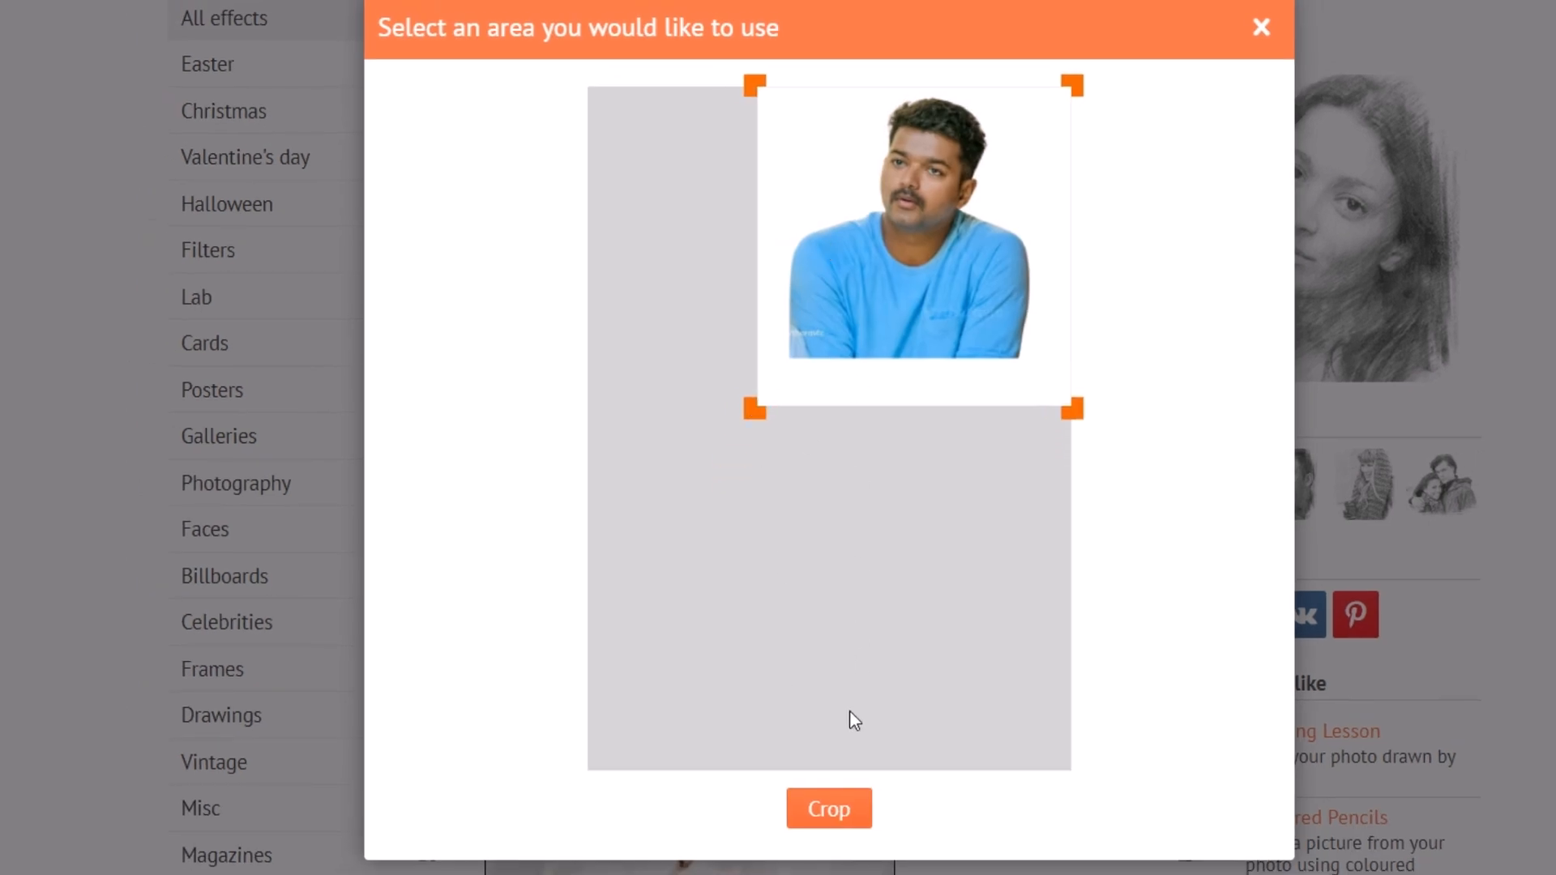
{"action": "left_click", "coordinate": [839, 810]}
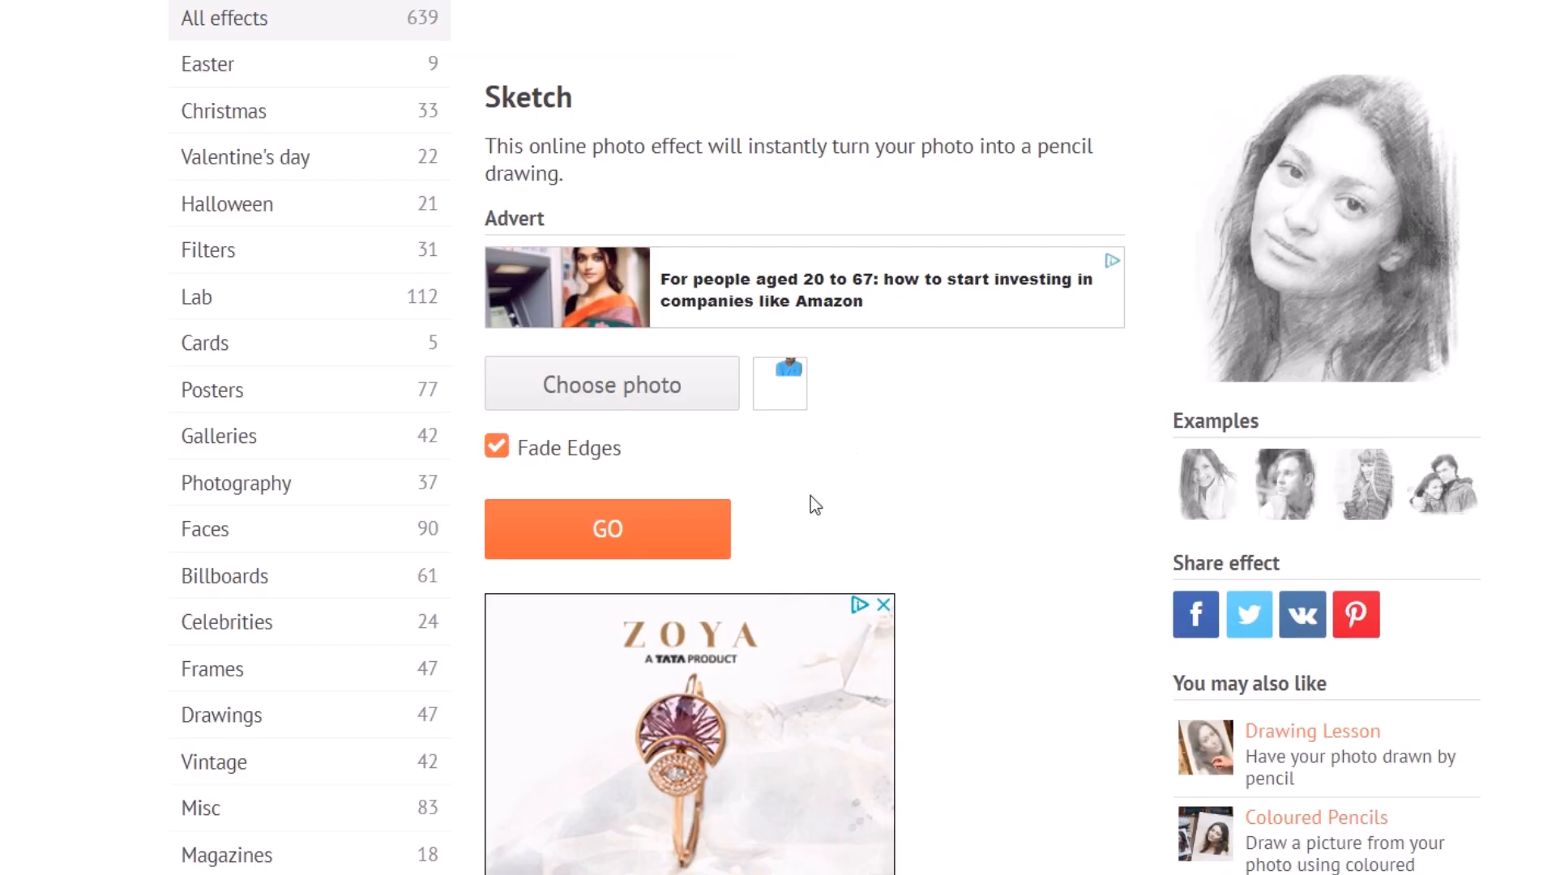
{"action": "left_click", "coordinate": [610, 545]}
Step: Check the generated pencil sketch and download it as an image
{"action": "scroll", "coordinate": [917, 440], "scroll_direction": "down", "scroll_amount": 5}
{"action": "scroll", "coordinate": [917, 440], "scroll_direction": "up", "scroll_amount": 5}
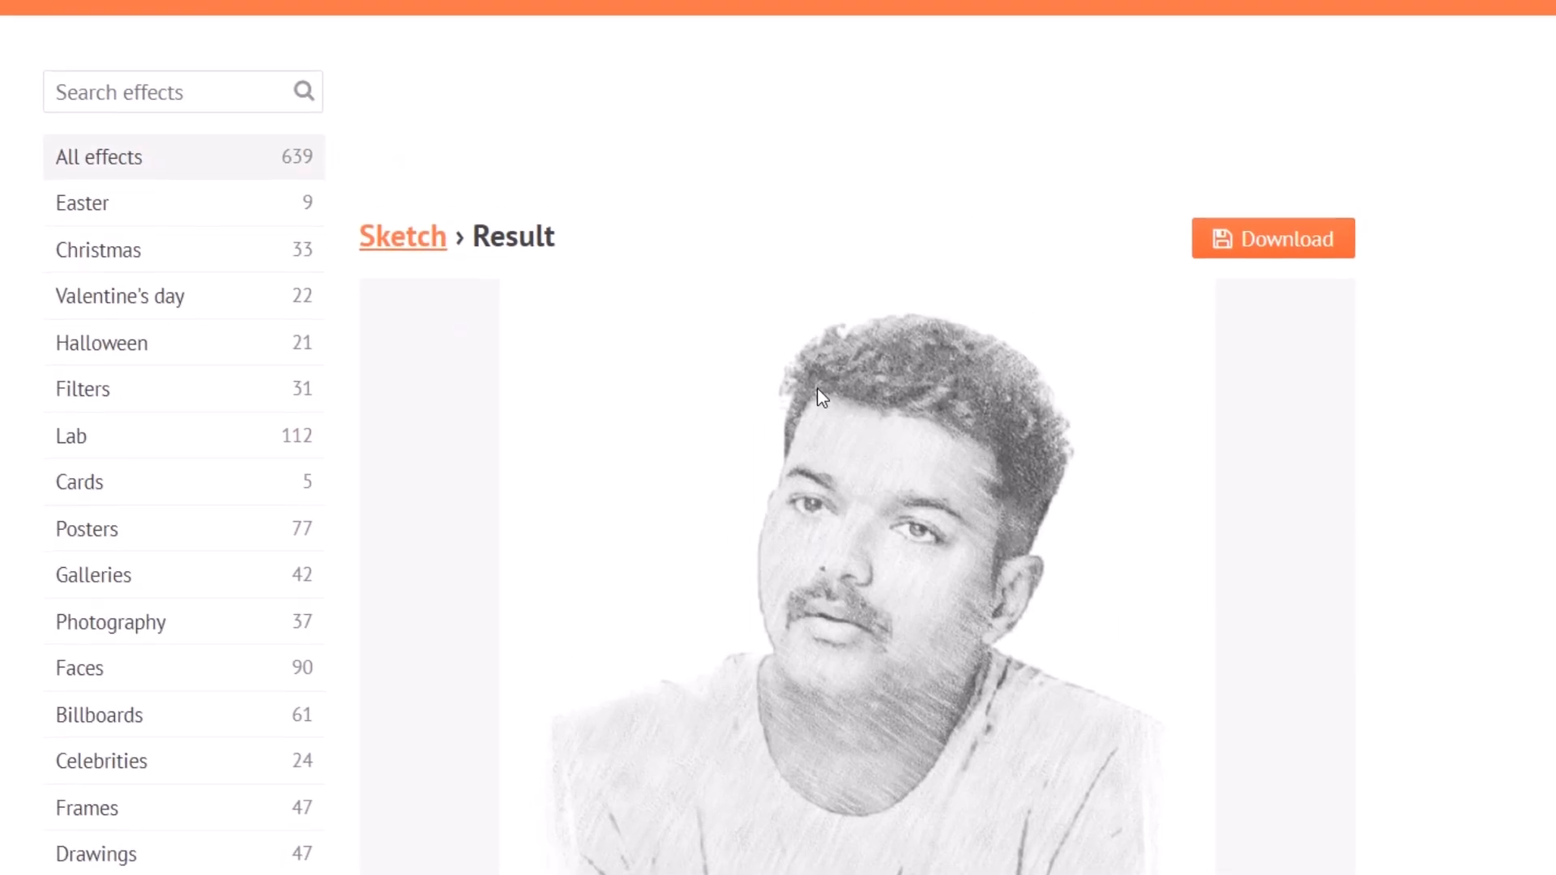
{"action": "scroll", "coordinate": [820, 396], "scroll_direction": "down", "scroll_amount": 5}
{"action": "scroll", "coordinate": [816, 400], "scroll_direction": "up", "scroll_amount": 5}
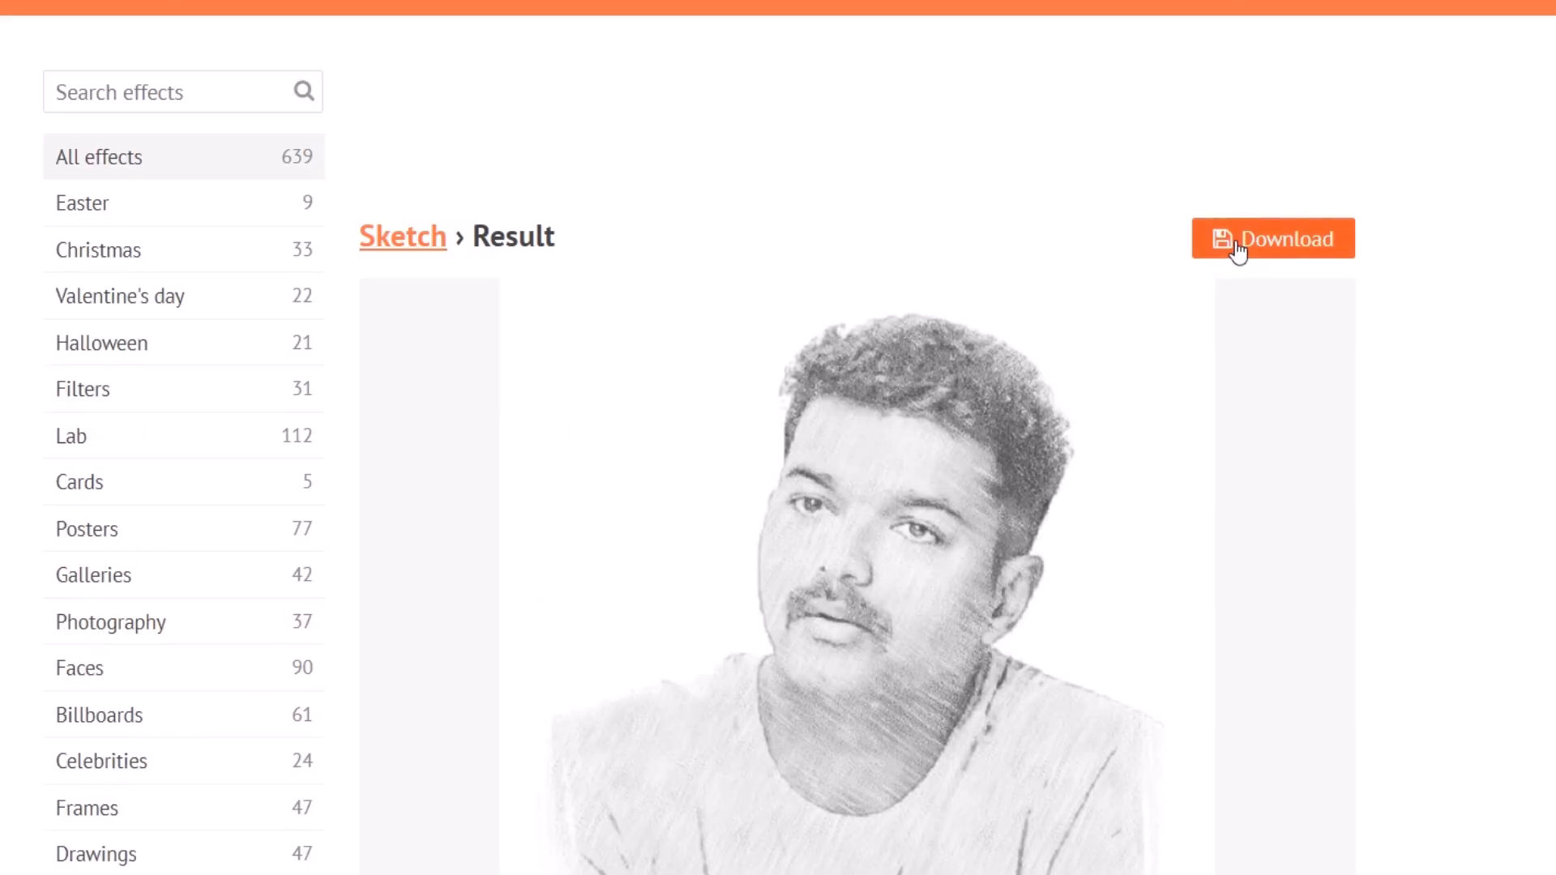
{"action": "left_click", "coordinate": [1236, 243]}
{"action": "left_click", "coordinate": [1340, 114]}
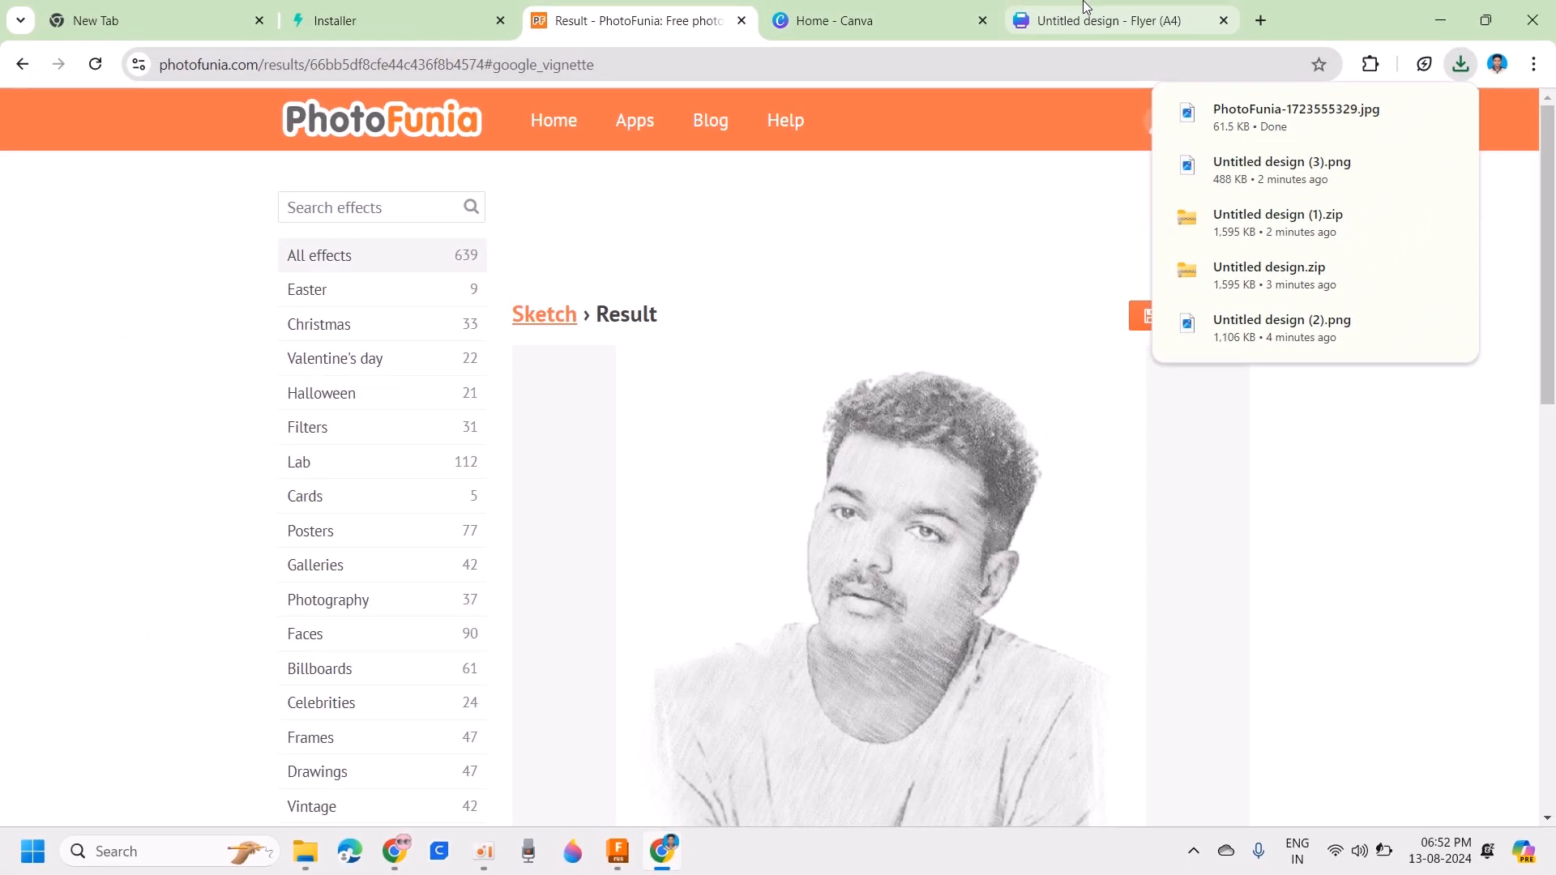
Step: Switch back to the Canva flyer, place the downloaded sketch over the man's photo on page 2 and adjust its size
{"action": "left_click", "coordinate": [1119, 21]}
{"action": "left_click", "coordinate": [1461, 64]}
{"action": "left_click_drag", "start_coordinate": [1295, 158], "coordinate": [1030, 364]}
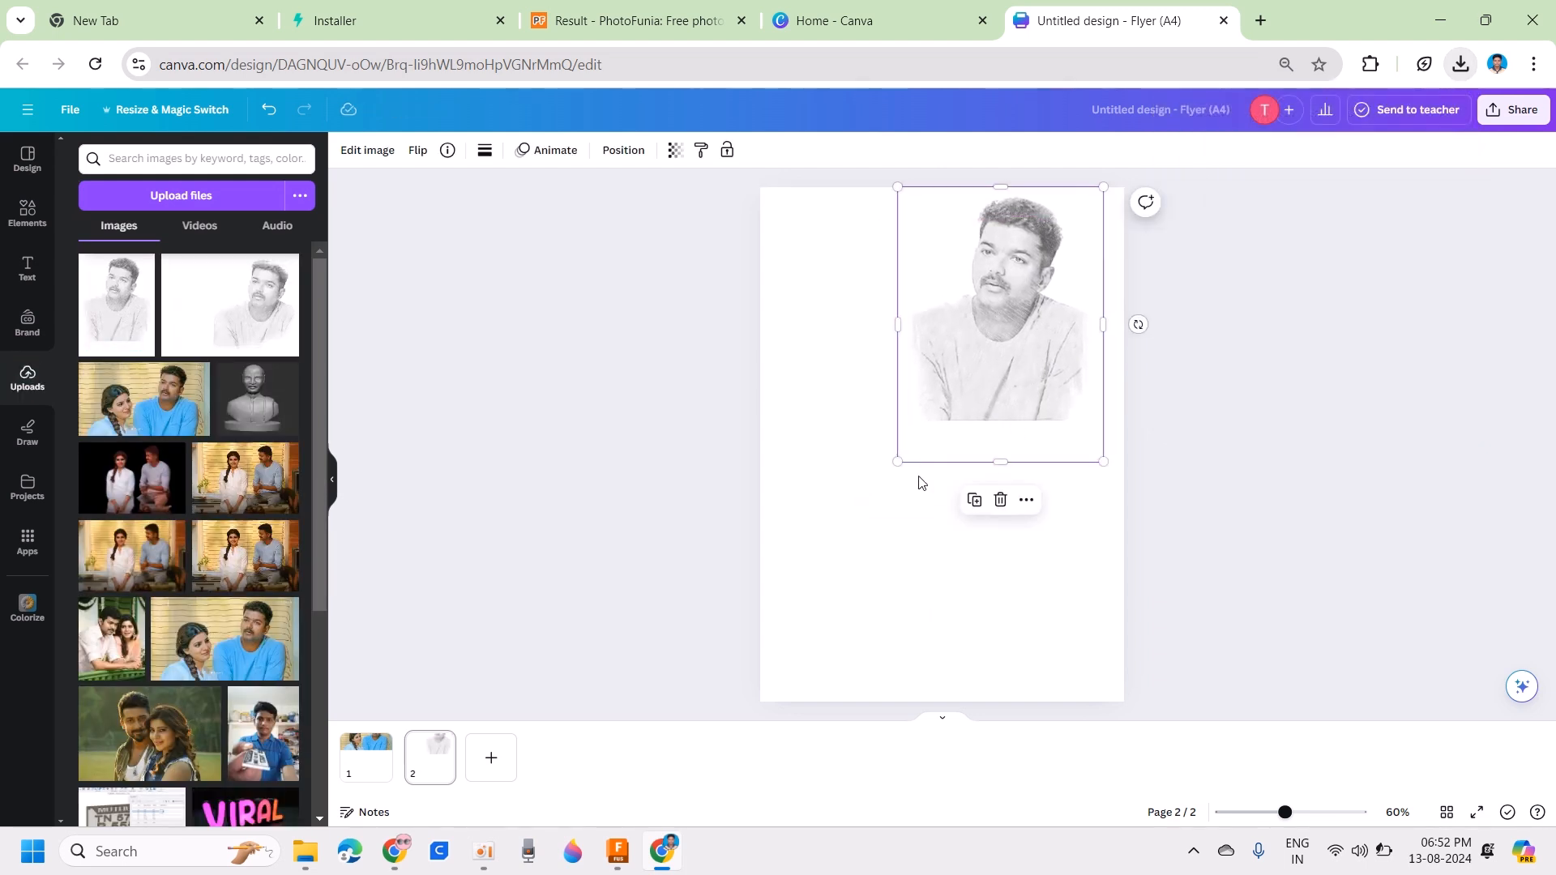
{"action": "mouse_move", "coordinate": [897, 463]}
{"action": "left_mouse_down"}
{"action": "mouse_move", "coordinate": [930, 411]}
{"action": "mouse_move", "coordinate": [897, 462]}
{"action": "left_mouse_up"}
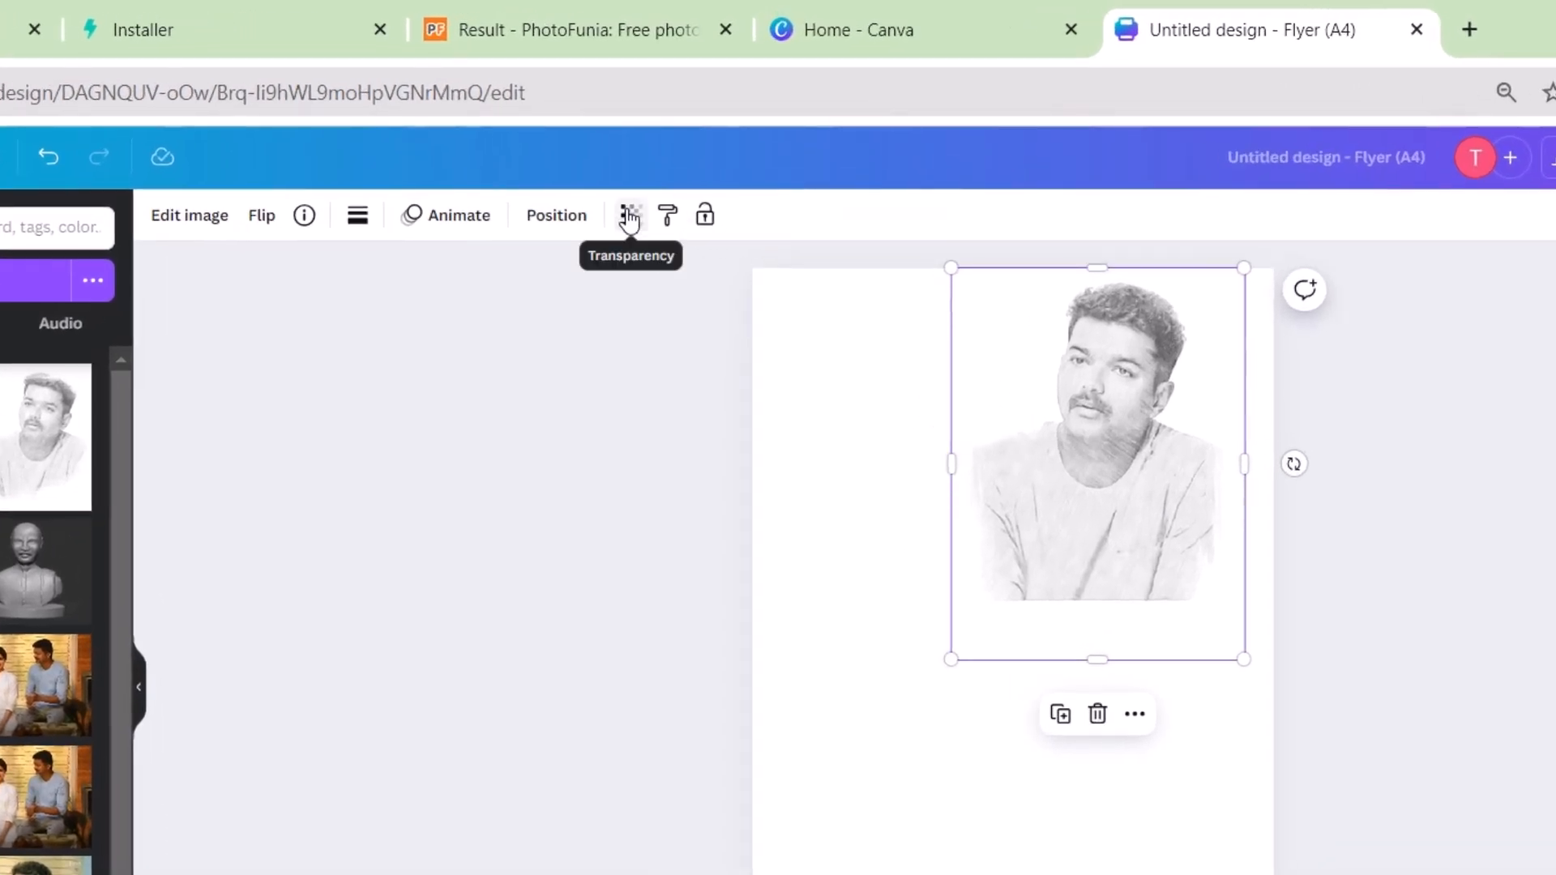
Step: Make the pencil sketch semi-transparent and shrink it until it lines up with the man's photo underneath on page 2
{"action": "left_click", "coordinate": [629, 218]}
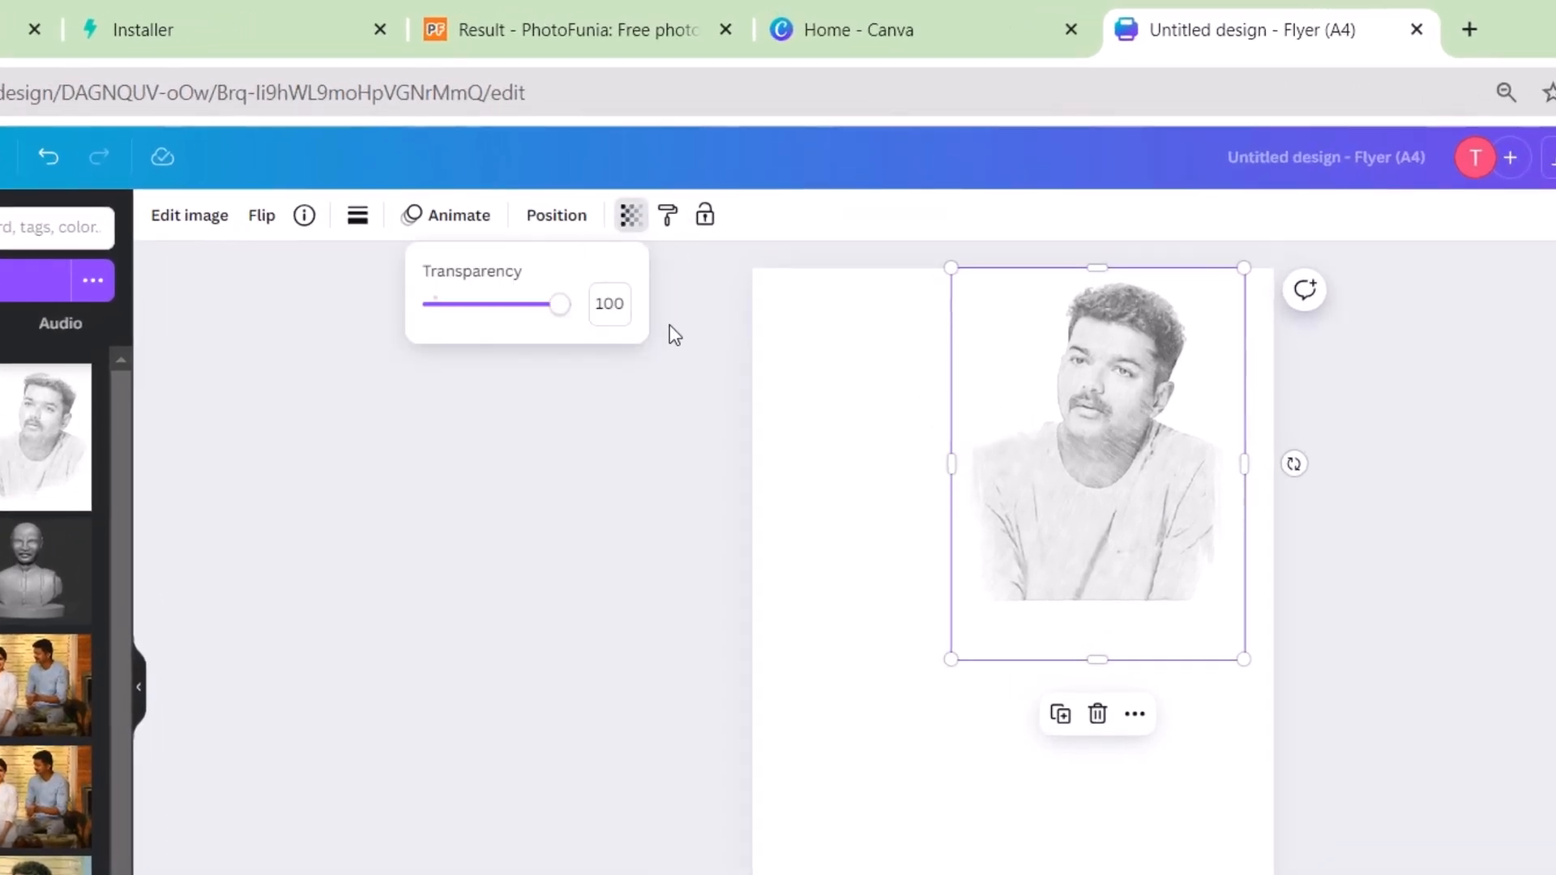
{"action": "left_click_drag", "start_coordinate": [559, 310], "coordinate": [521, 313]}
{"action": "left_click_drag", "start_coordinate": [953, 657], "coordinate": [959, 611]}
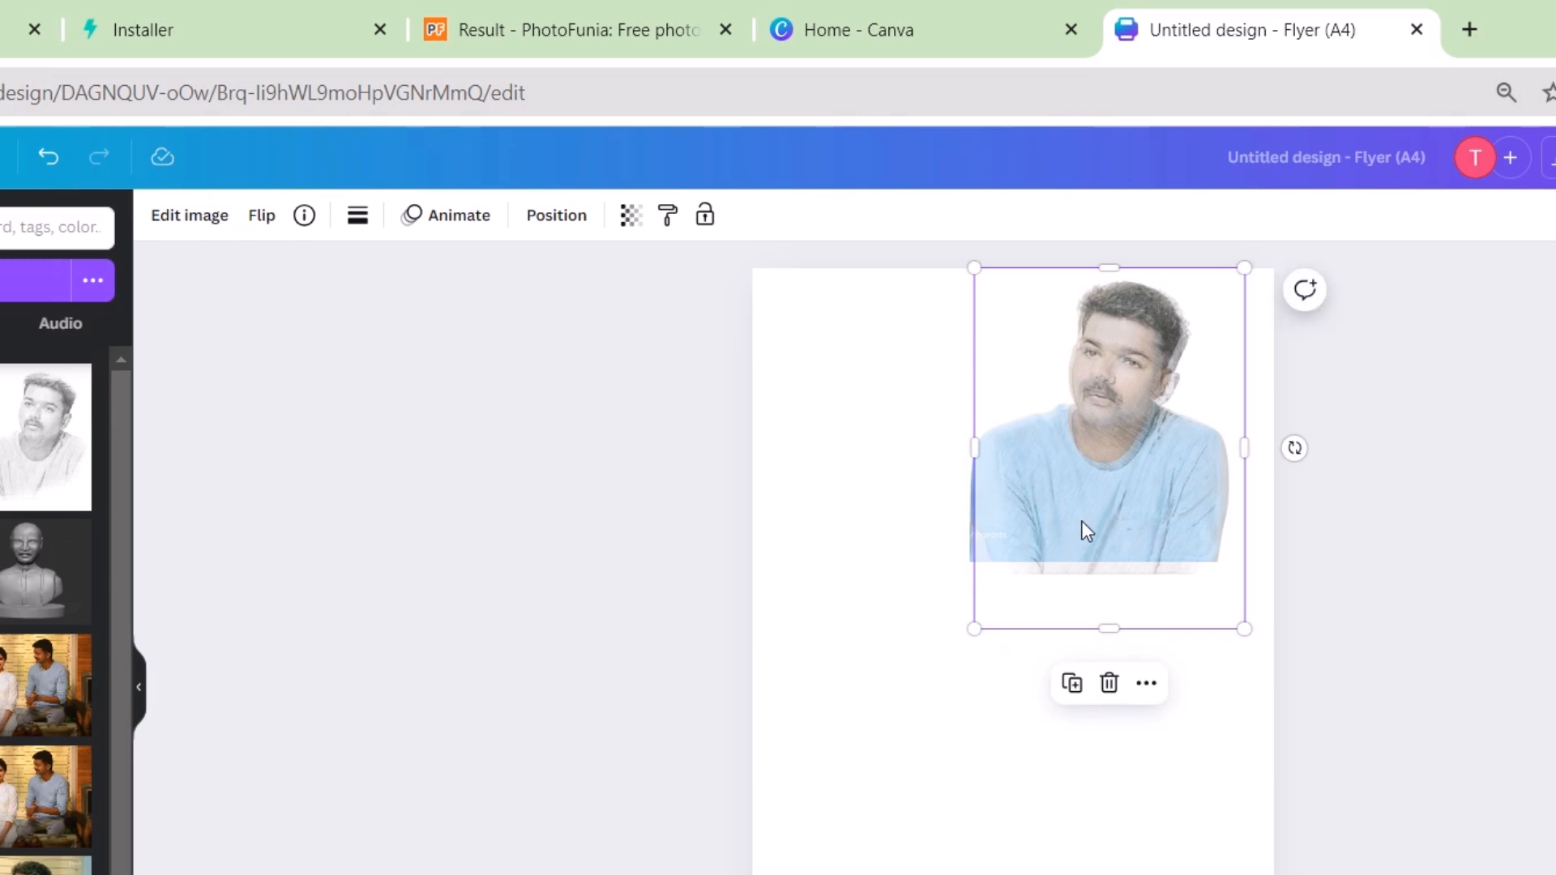
{"action": "scroll", "coordinate": [1176, 632], "scroll_direction": "up", "scroll_amount": 3, "text": "ctrl"}
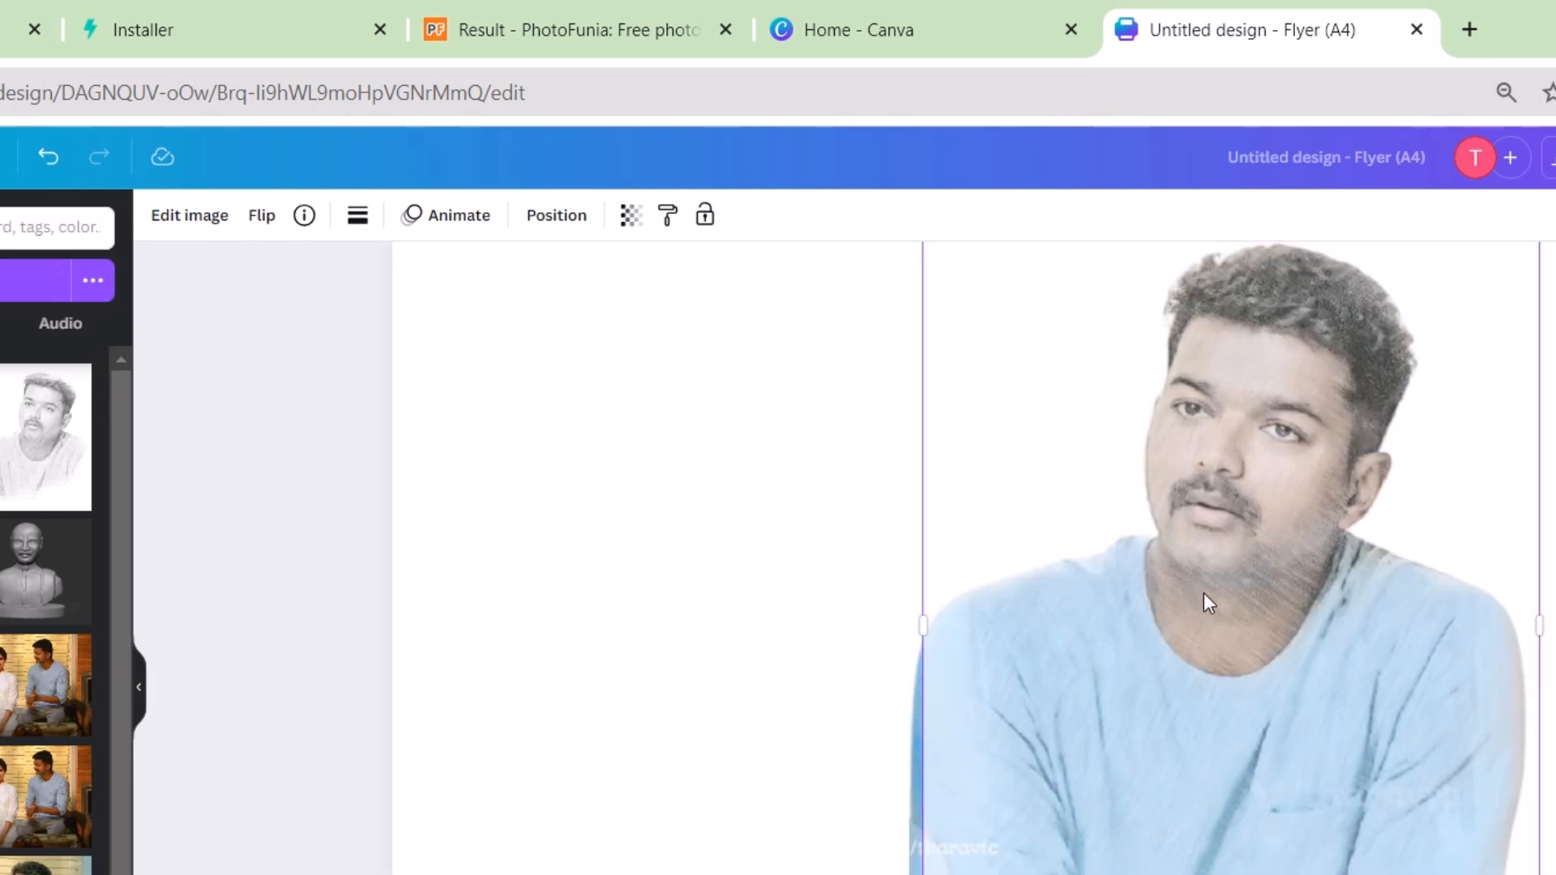
{"action": "scroll", "coordinate": [1203, 594], "scroll_direction": "up", "scroll_amount": 1}
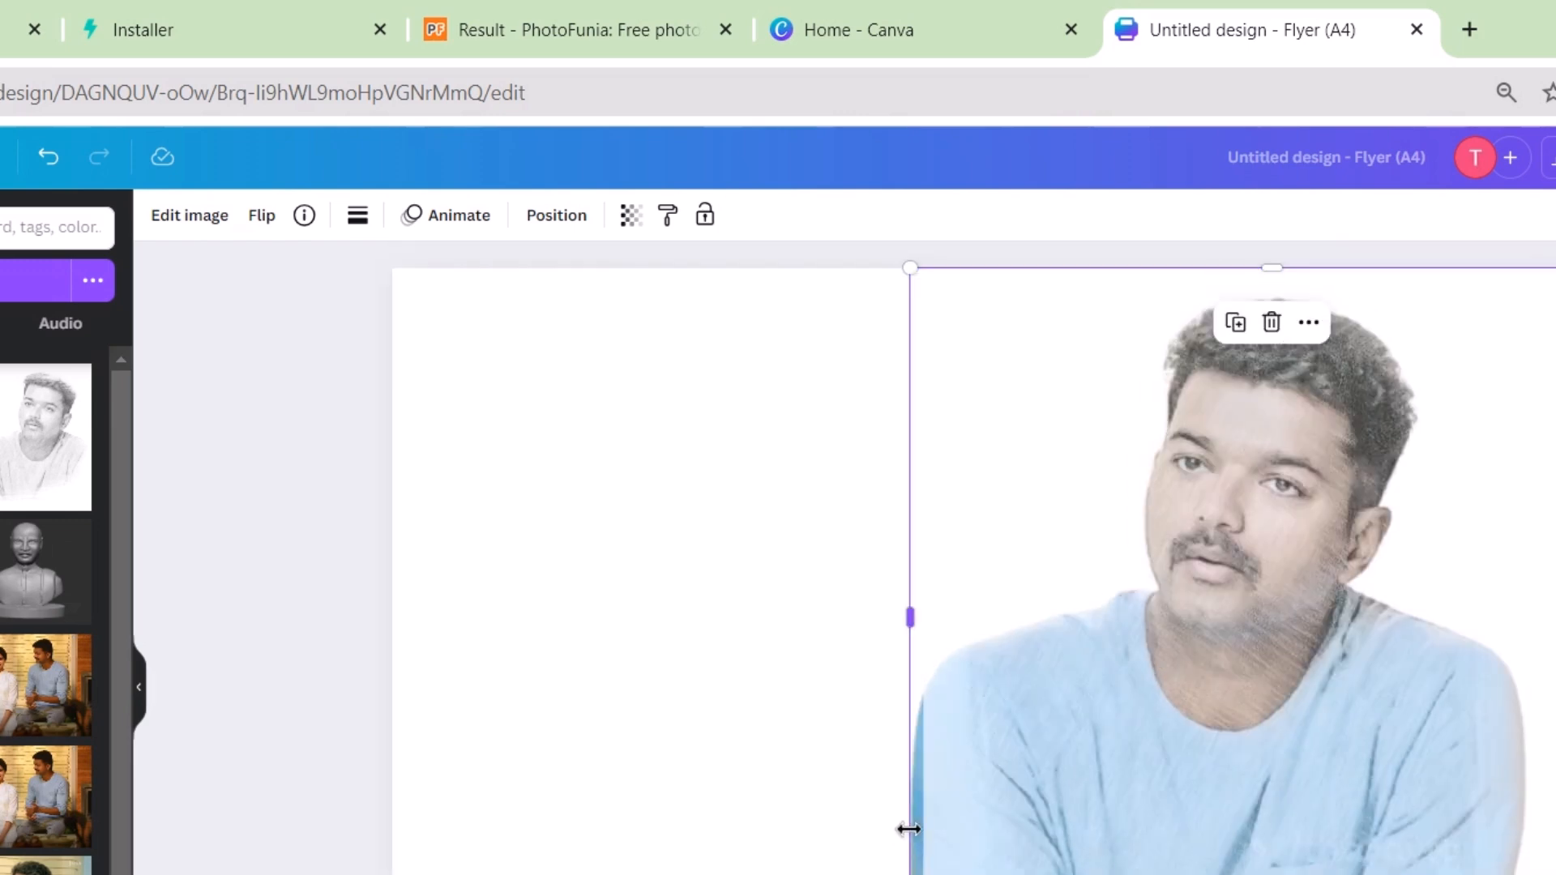
Step: Make the man's colour photo underneath fully transparent and set the sketch's transparency value back to 100
{"action": "left_click", "coordinate": [631, 214]}
{"action": "left_click_drag", "start_coordinate": [573, 302], "coordinate": [372, 323]}
{"action": "left_click", "coordinate": [319, 389]}
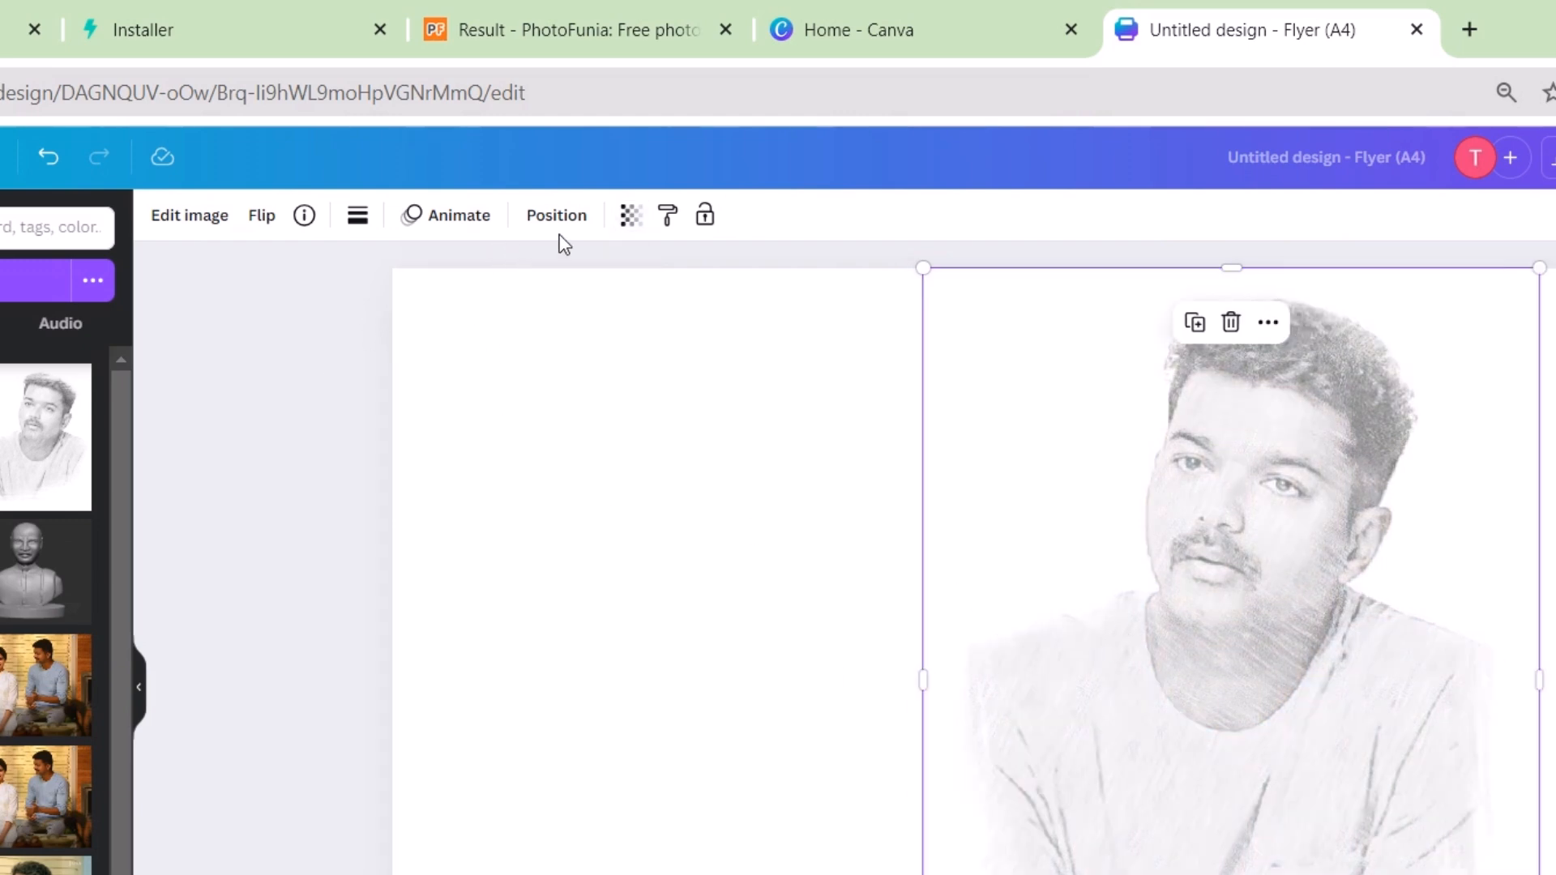
{"action": "left_click", "coordinate": [628, 215]}
{"action": "left_click_drag", "start_coordinate": [521, 309], "coordinate": [569, 313]}
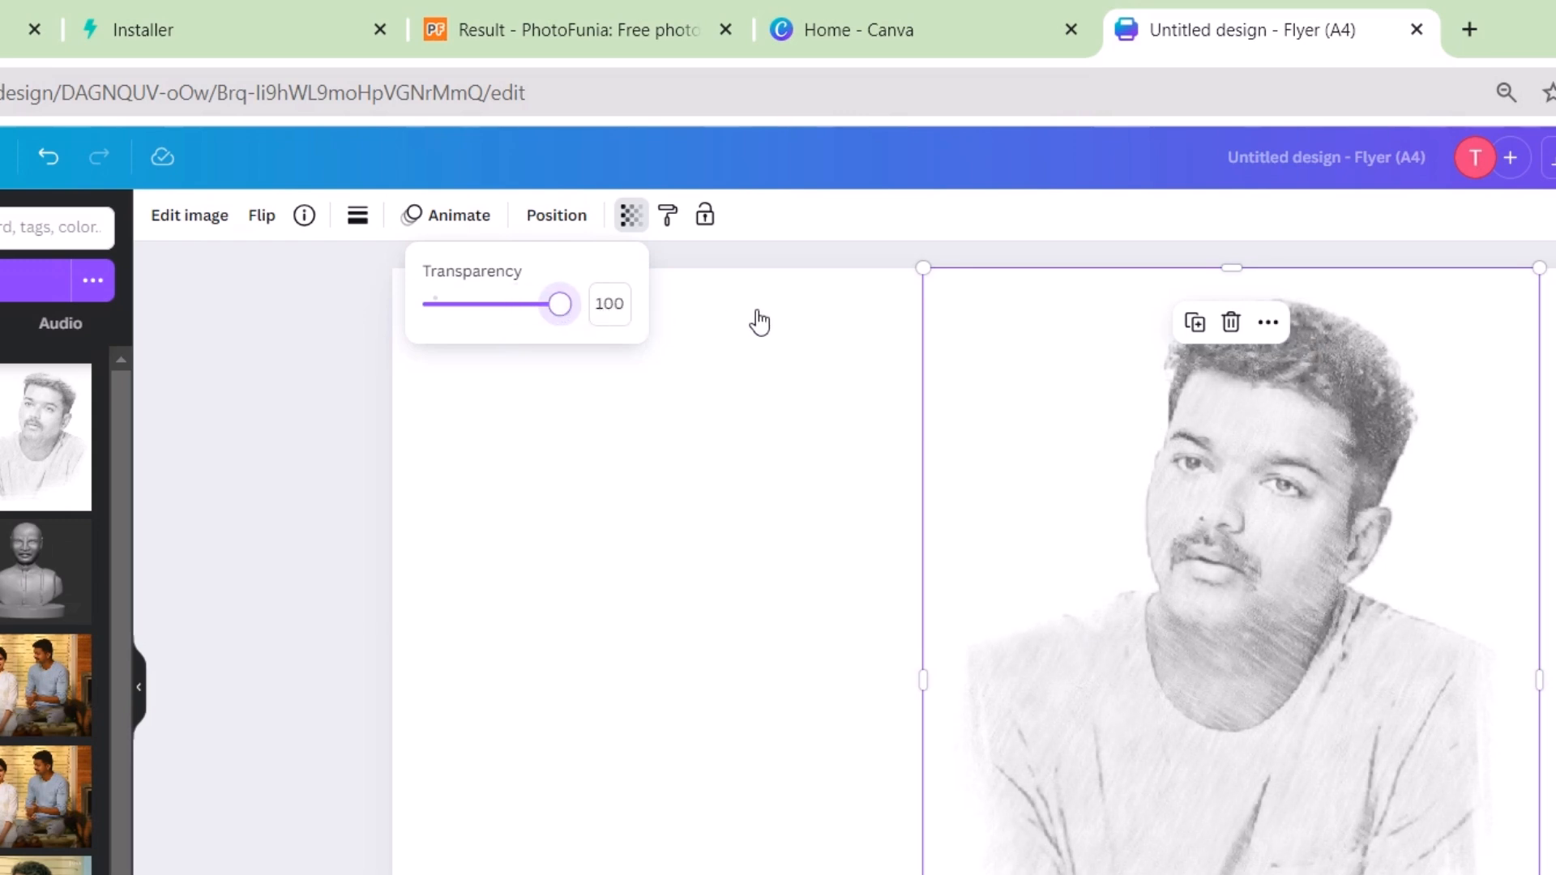
{"action": "left_click", "coordinate": [1555, 403]}
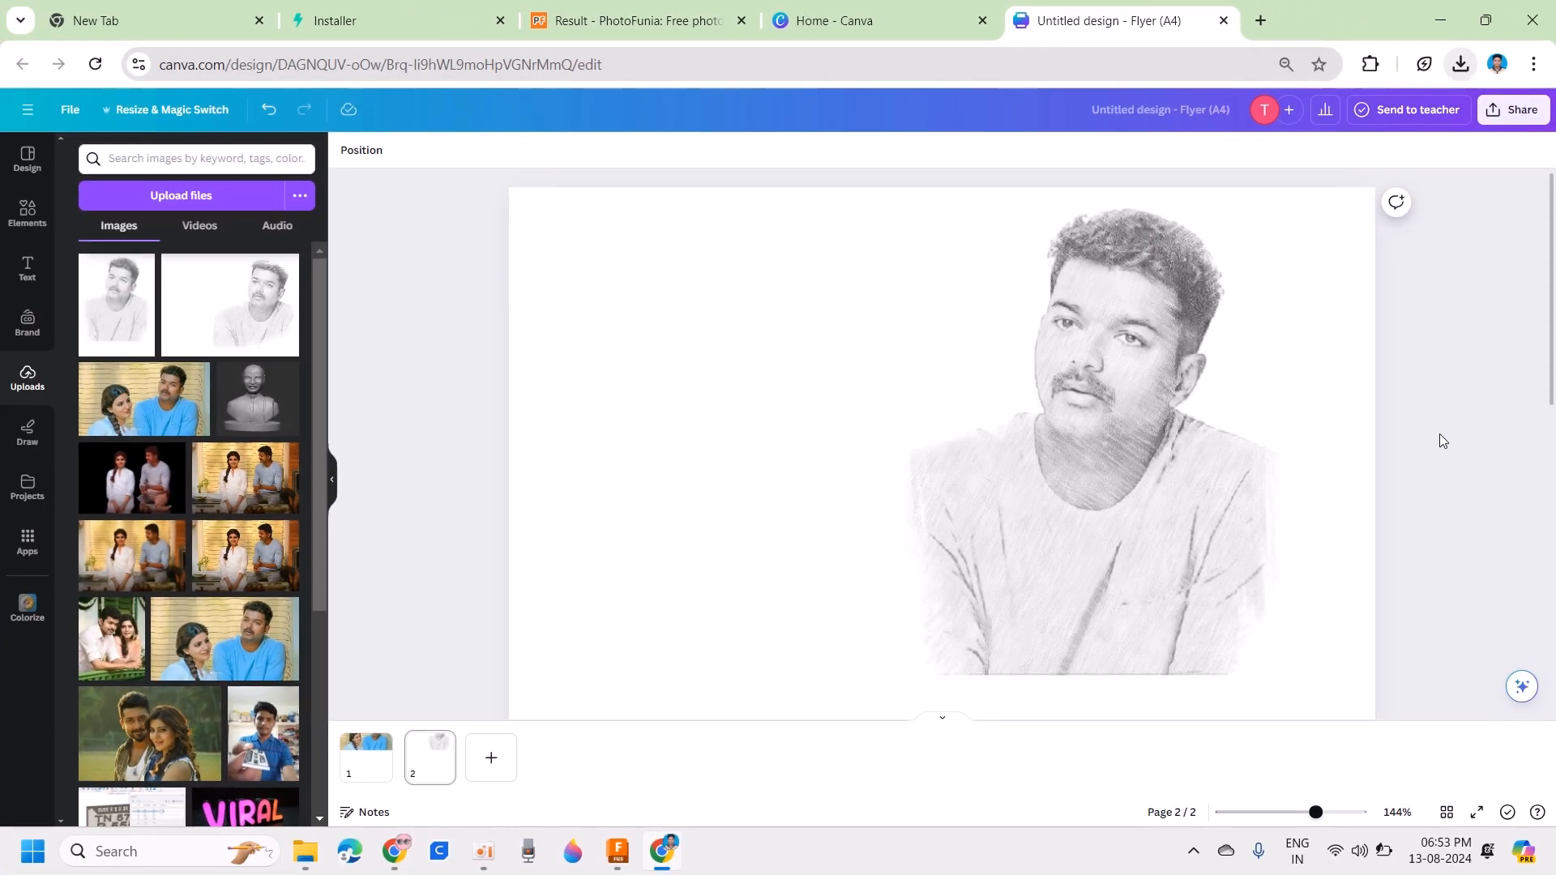
Step: Compare the sketch on page 2 with the couple photo on page 1 and download the design
{"action": "scroll", "coordinate": [872, 718], "scroll_direction": "up", "scroll_amount": 3}
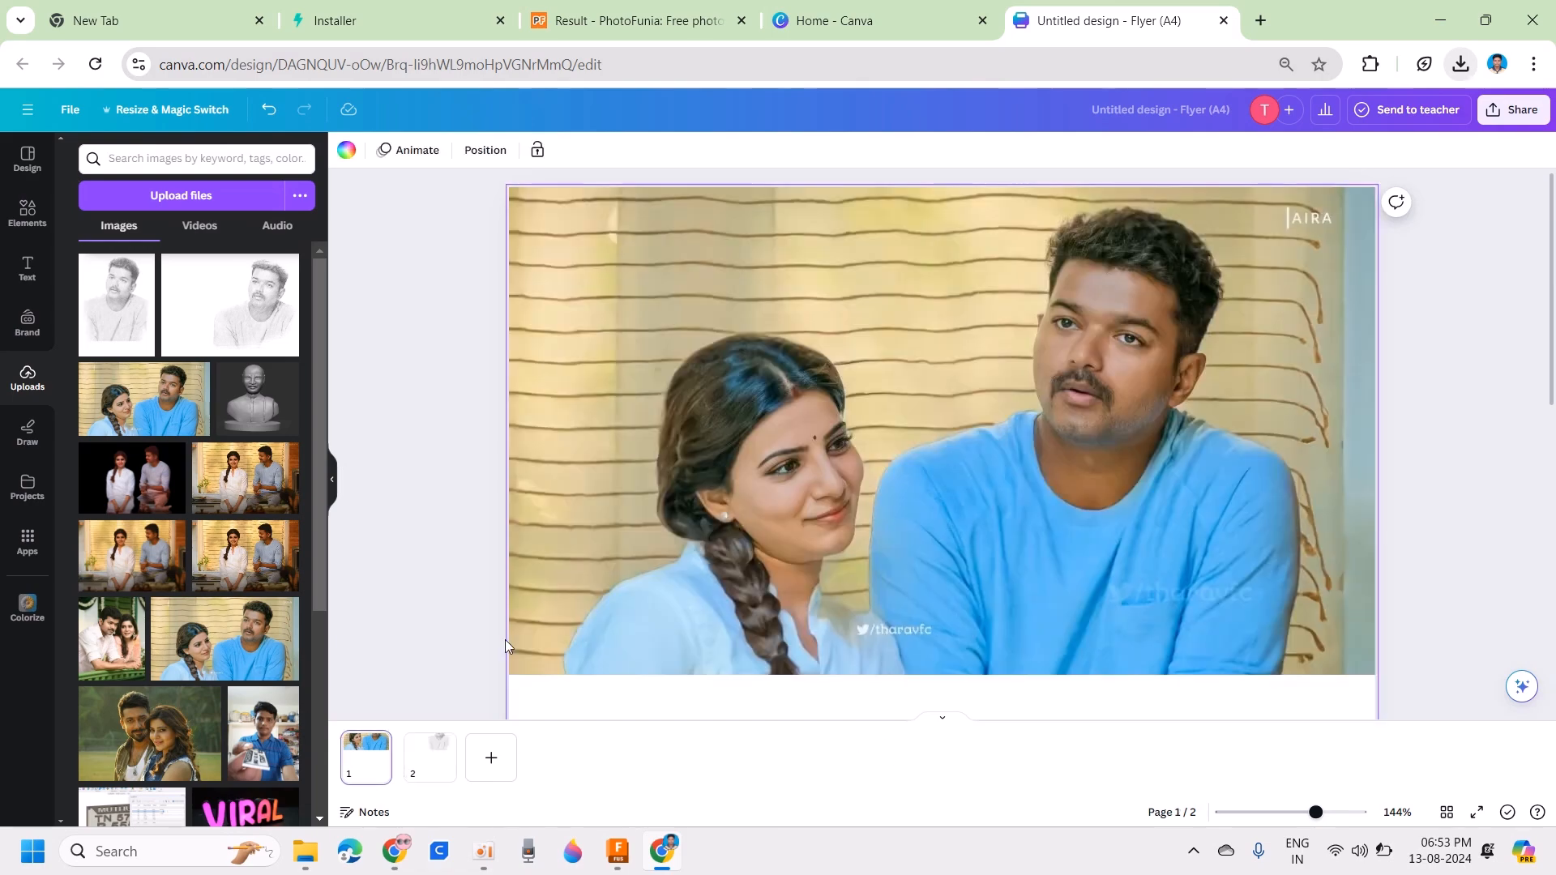
{"action": "scroll", "coordinate": [423, 452], "scroll_direction": "down", "scroll_amount": 3}
{"action": "scroll", "coordinate": [1149, 382], "scroll_direction": "down", "scroll_amount": 5, "text": "ctrl"}
{"action": "key", "text": "ctrl+z"}
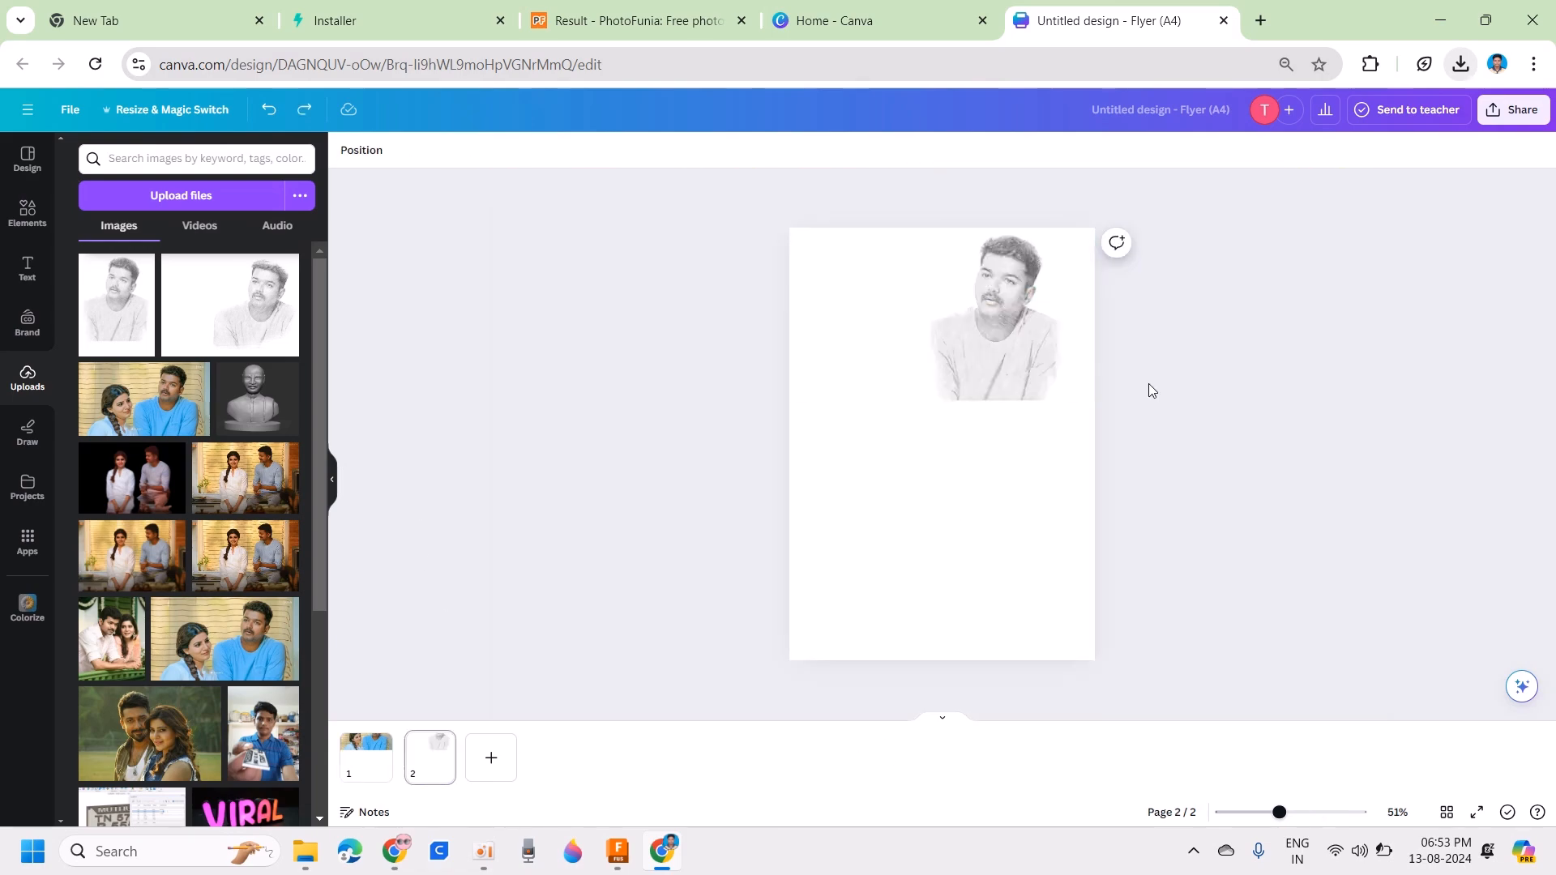
{"action": "left_click", "coordinate": [1513, 109]}
{"action": "left_click", "coordinate": [1326, 523]}
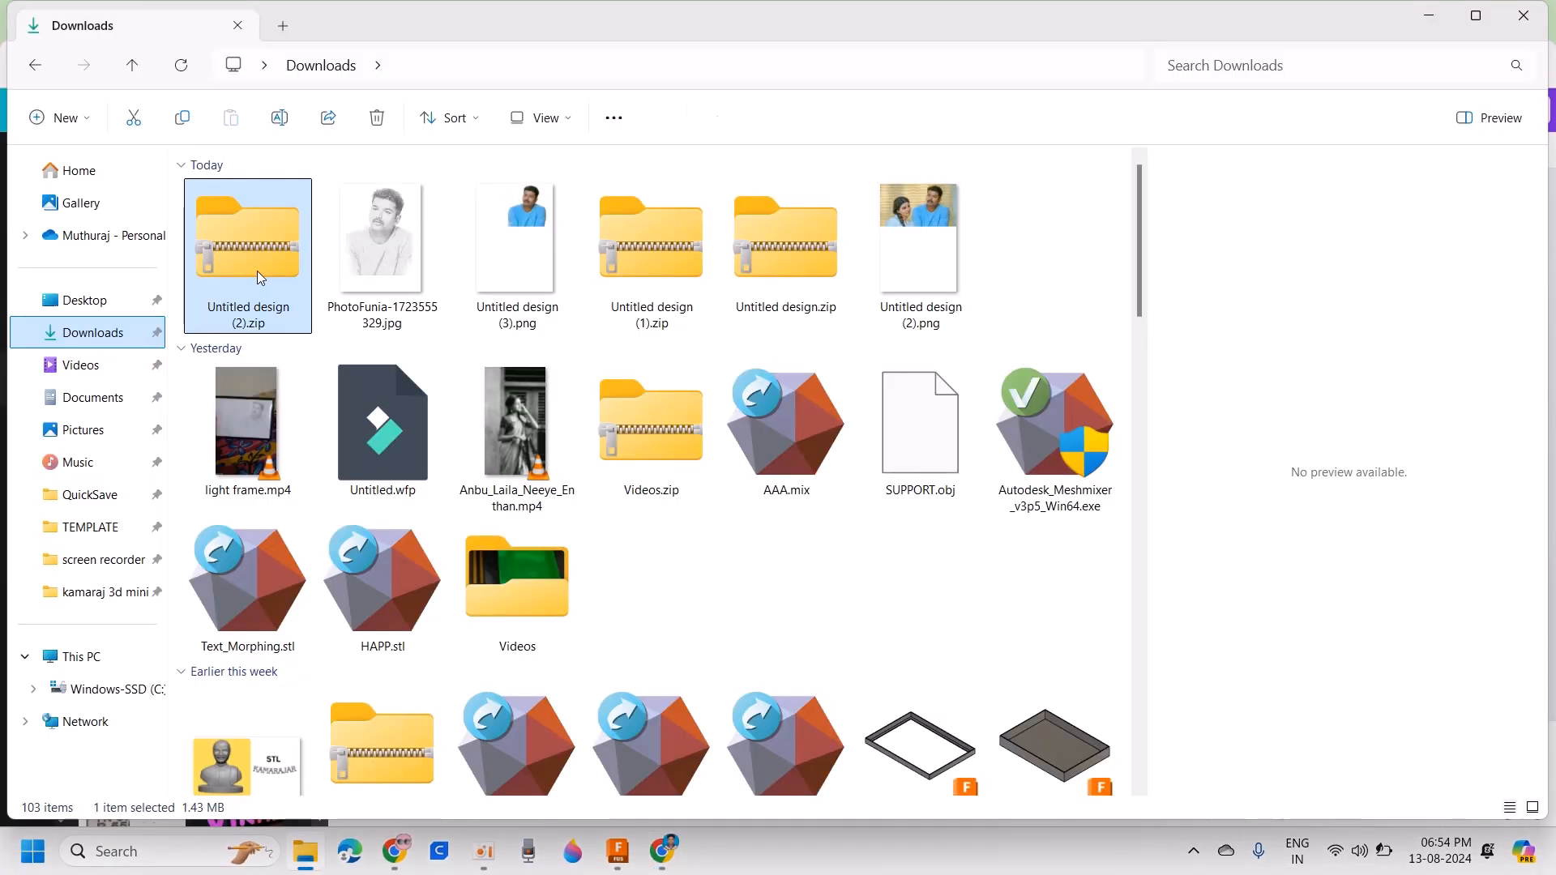
Step: Extract Untitled design (2).zip in the Downloads folder and preview the extracted 1.png and 2.png
{"action": "right_click", "coordinate": [260, 278]}
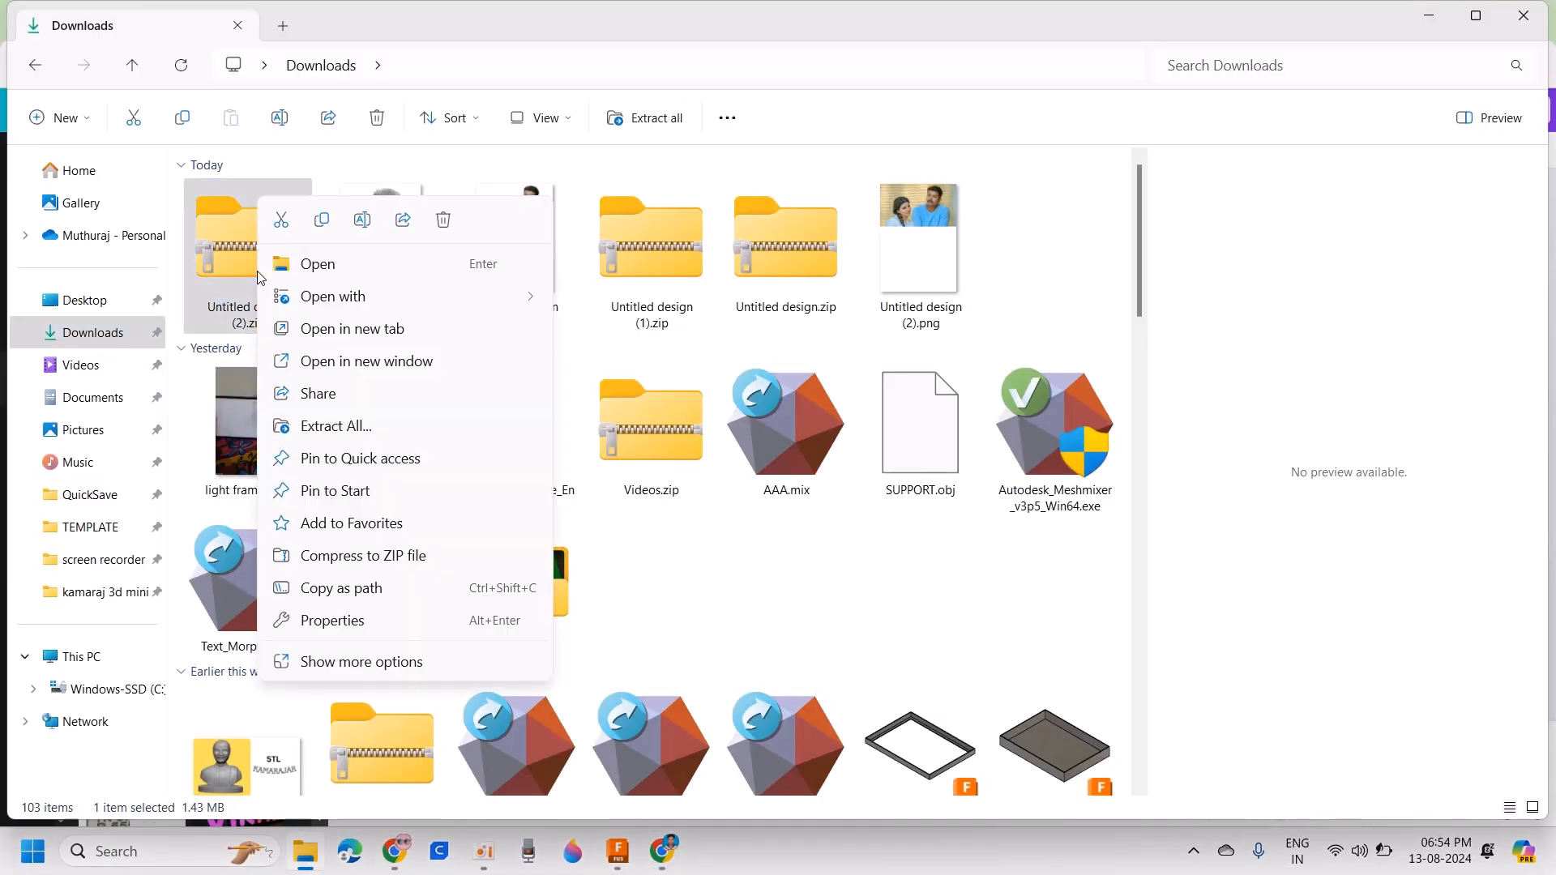
{"action": "left_click", "coordinate": [365, 420]}
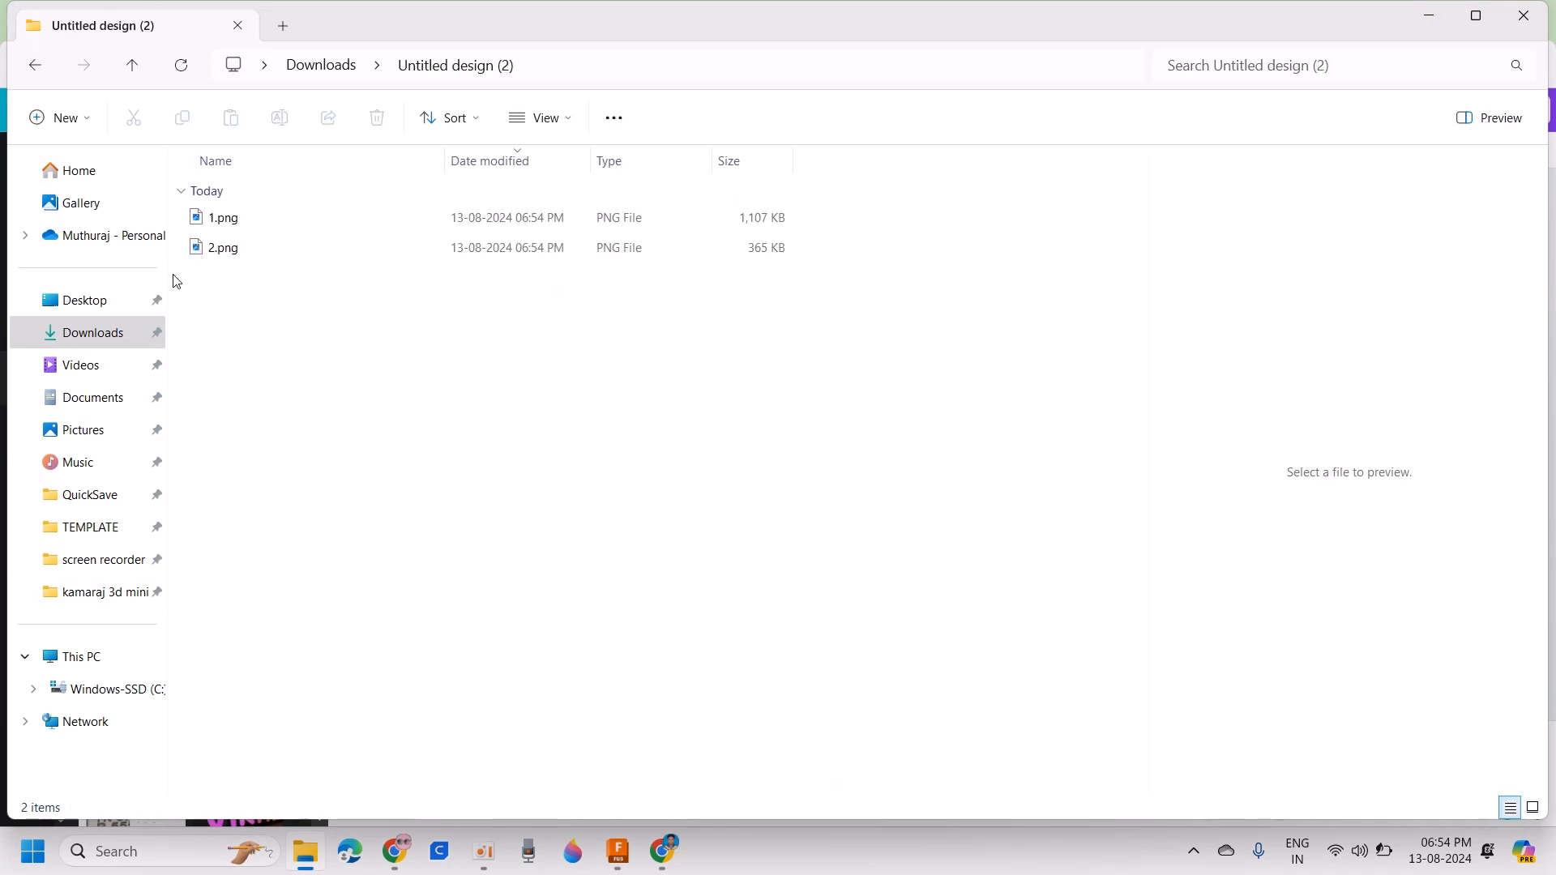
{"action": "left_click", "coordinate": [260, 216]}
{"action": "left_click", "coordinate": [271, 246]}
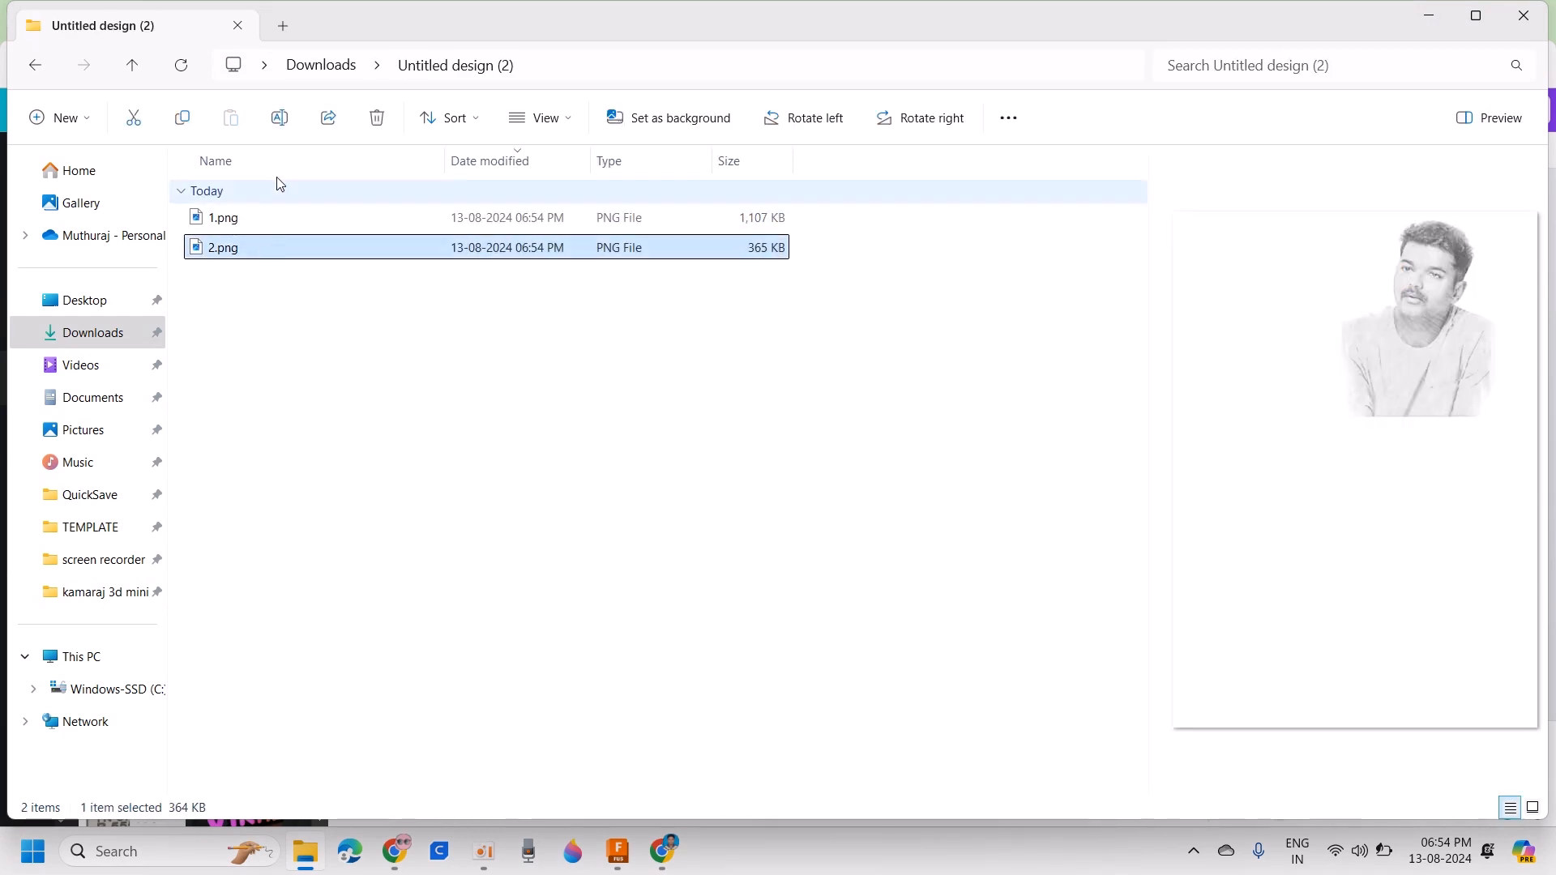
{"action": "left_click", "coordinate": [268, 217]}
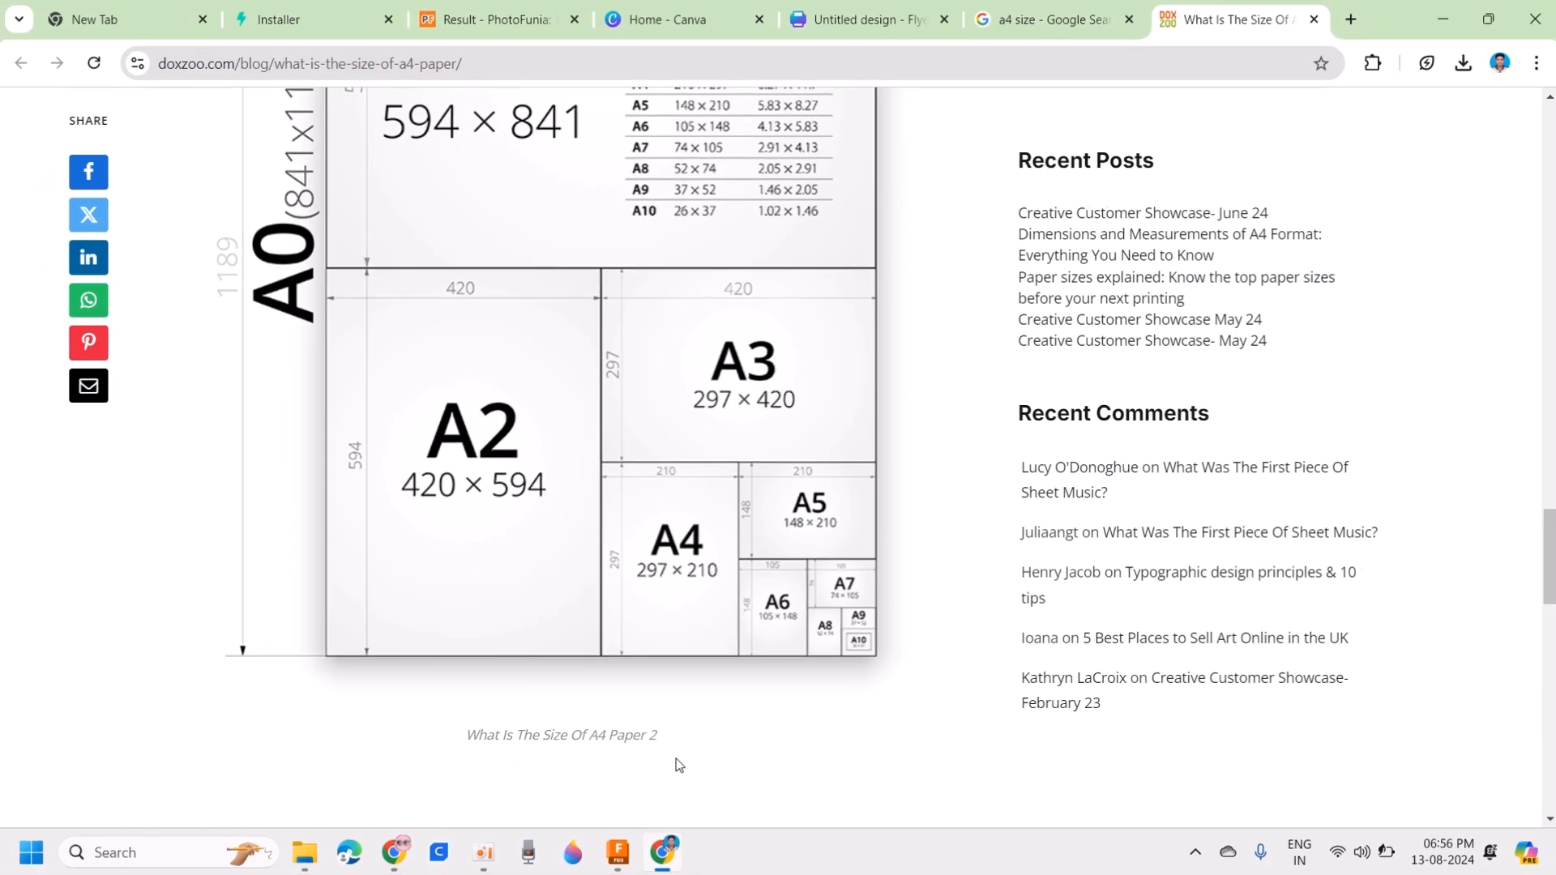
Step: Switch to Autodesk Fusion and call up Change Parameters in the empty design
{"action": "left_click", "coordinate": [616, 858]}
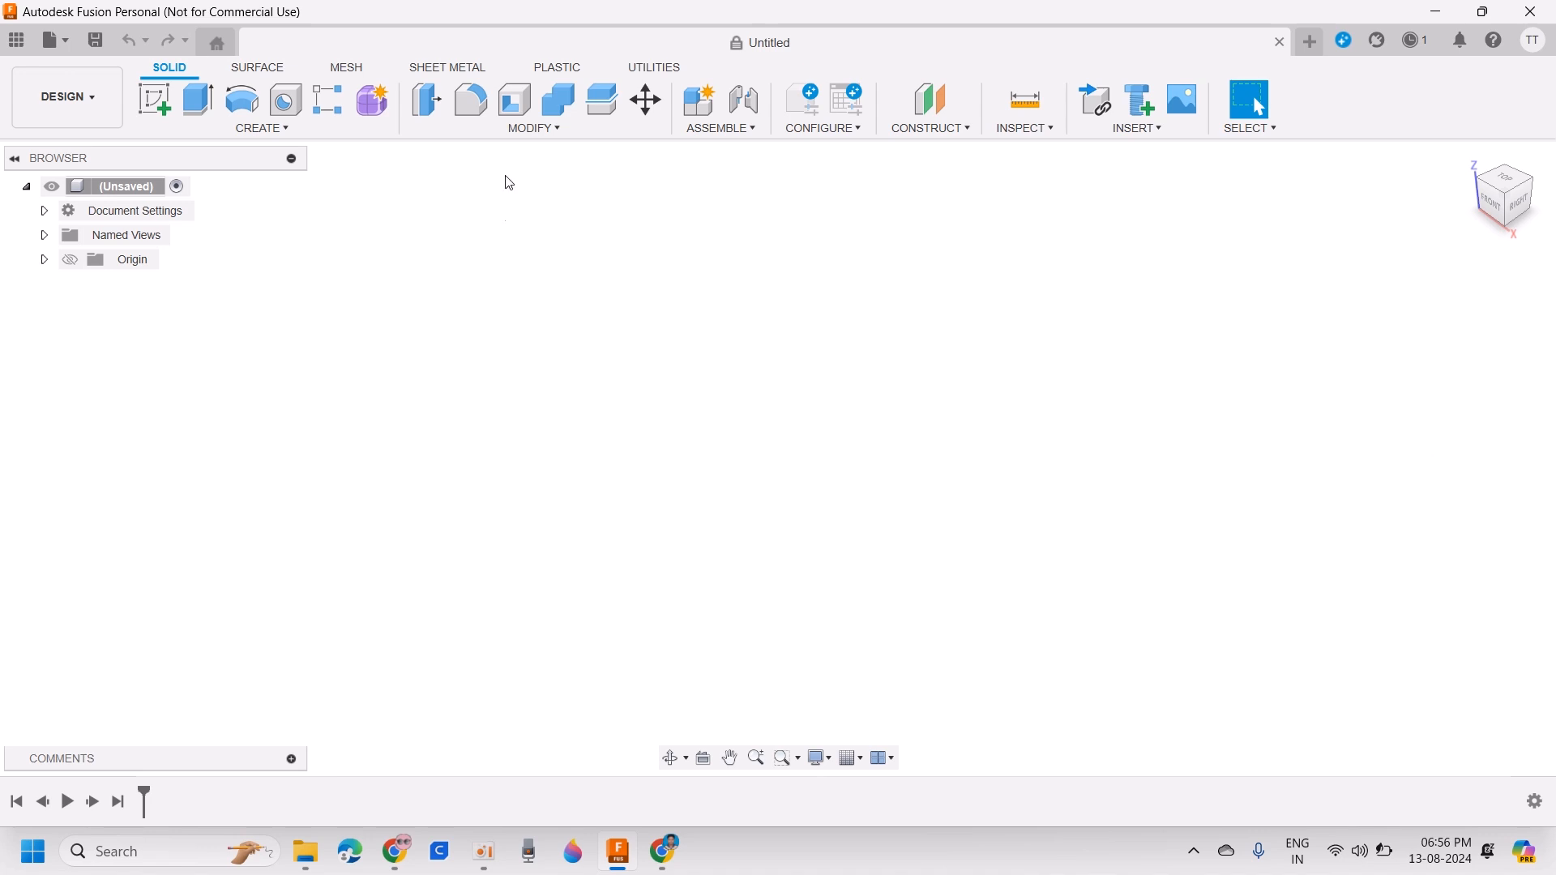
{"action": "left_click", "coordinate": [520, 130]}
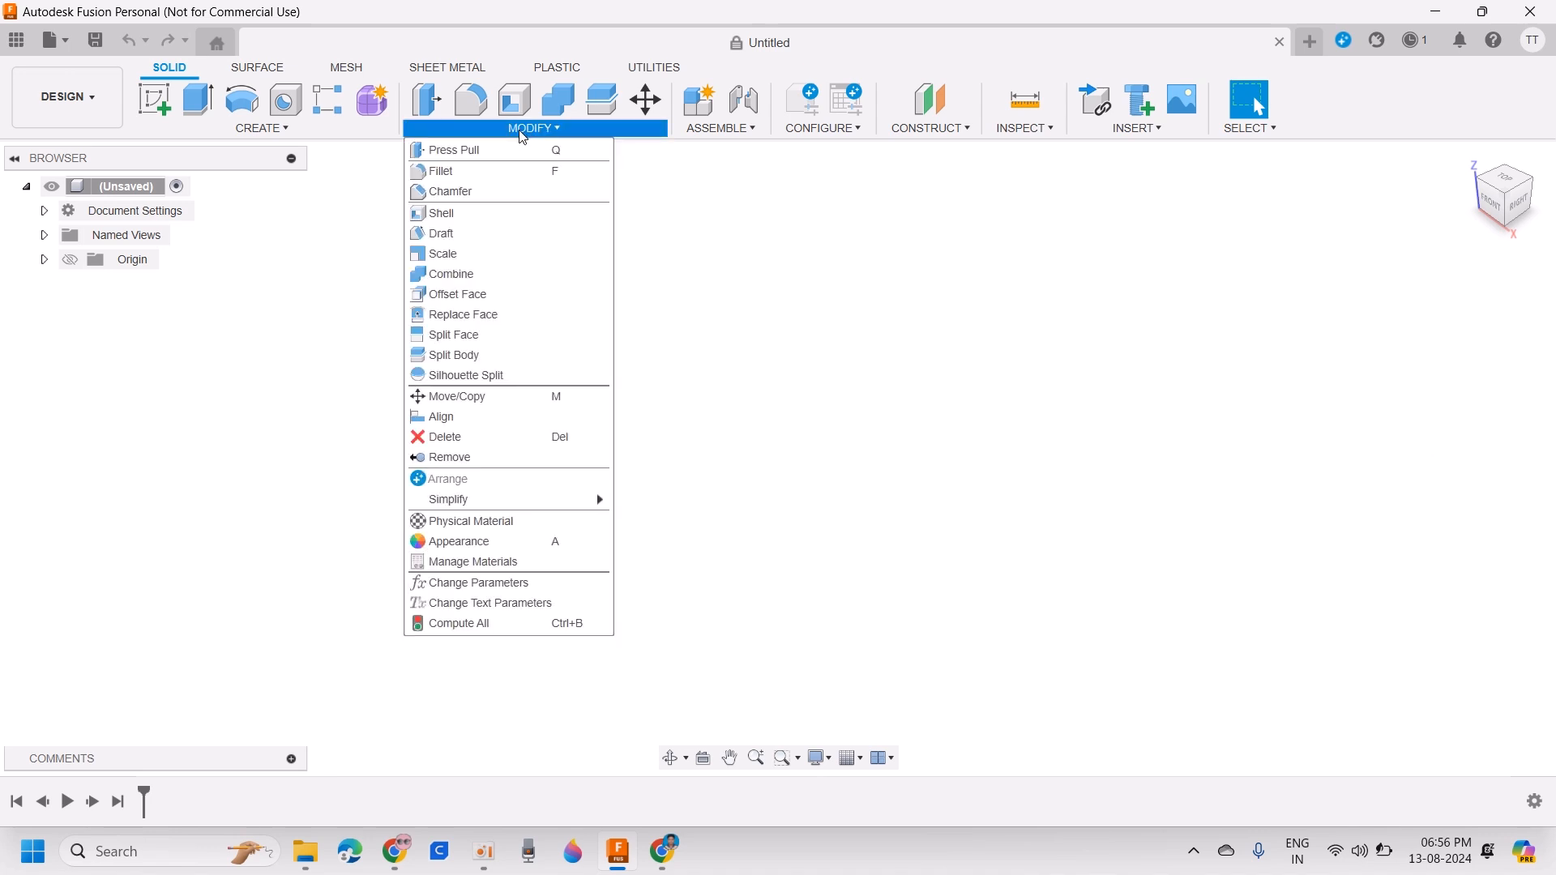
{"action": "left_click", "coordinate": [552, 581]}
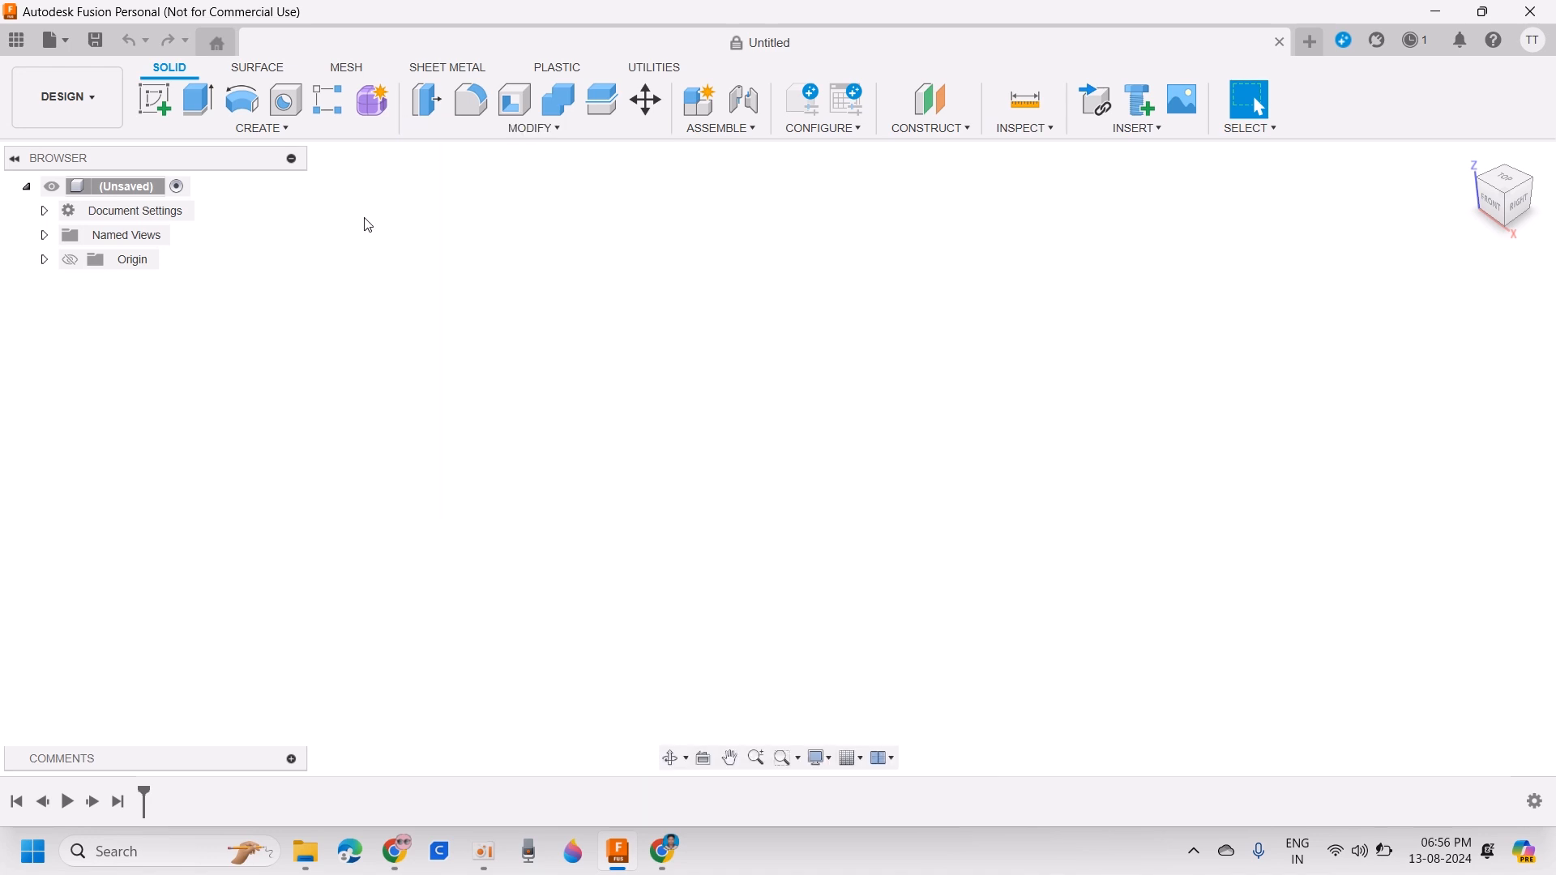
Step: Sort the Admin Project files by last update, newest first, and open the paper art frame design
{"action": "left_click", "coordinate": [69, 45]}
{"action": "left_click", "coordinate": [81, 215]}
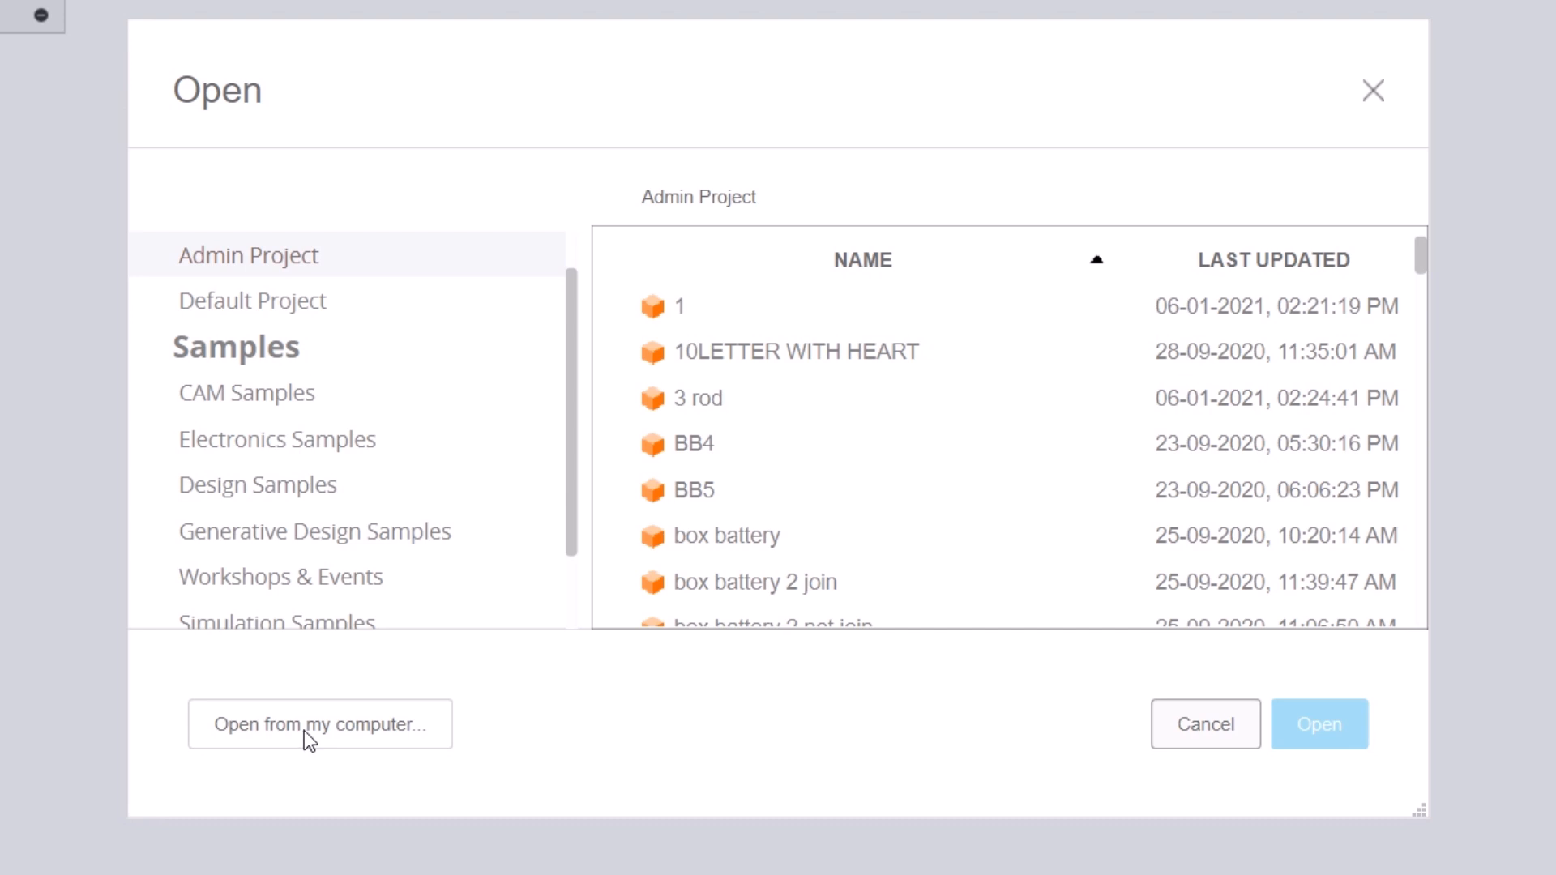
{"action": "left_click", "coordinate": [1250, 259]}
{"action": "scroll", "coordinate": [1149, 389], "scroll_direction": "down", "scroll_amount": 2}
{"action": "scroll", "coordinate": [1150, 389], "scroll_direction": "up", "scroll_amount": 2}
{"action": "left_click", "coordinate": [1247, 266]}
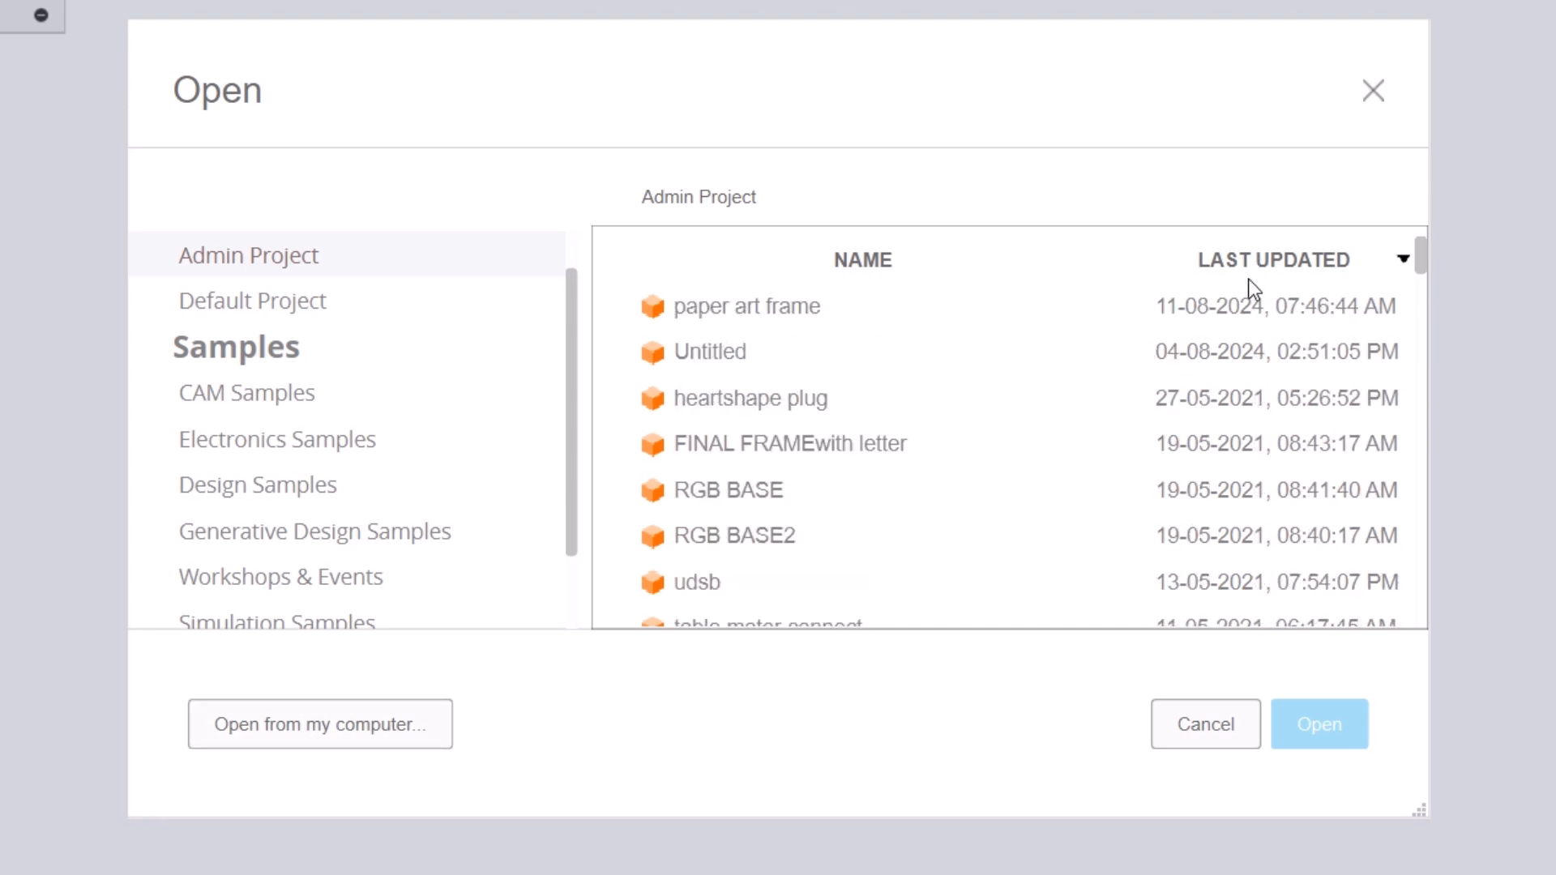
{"action": "left_click", "coordinate": [850, 313]}
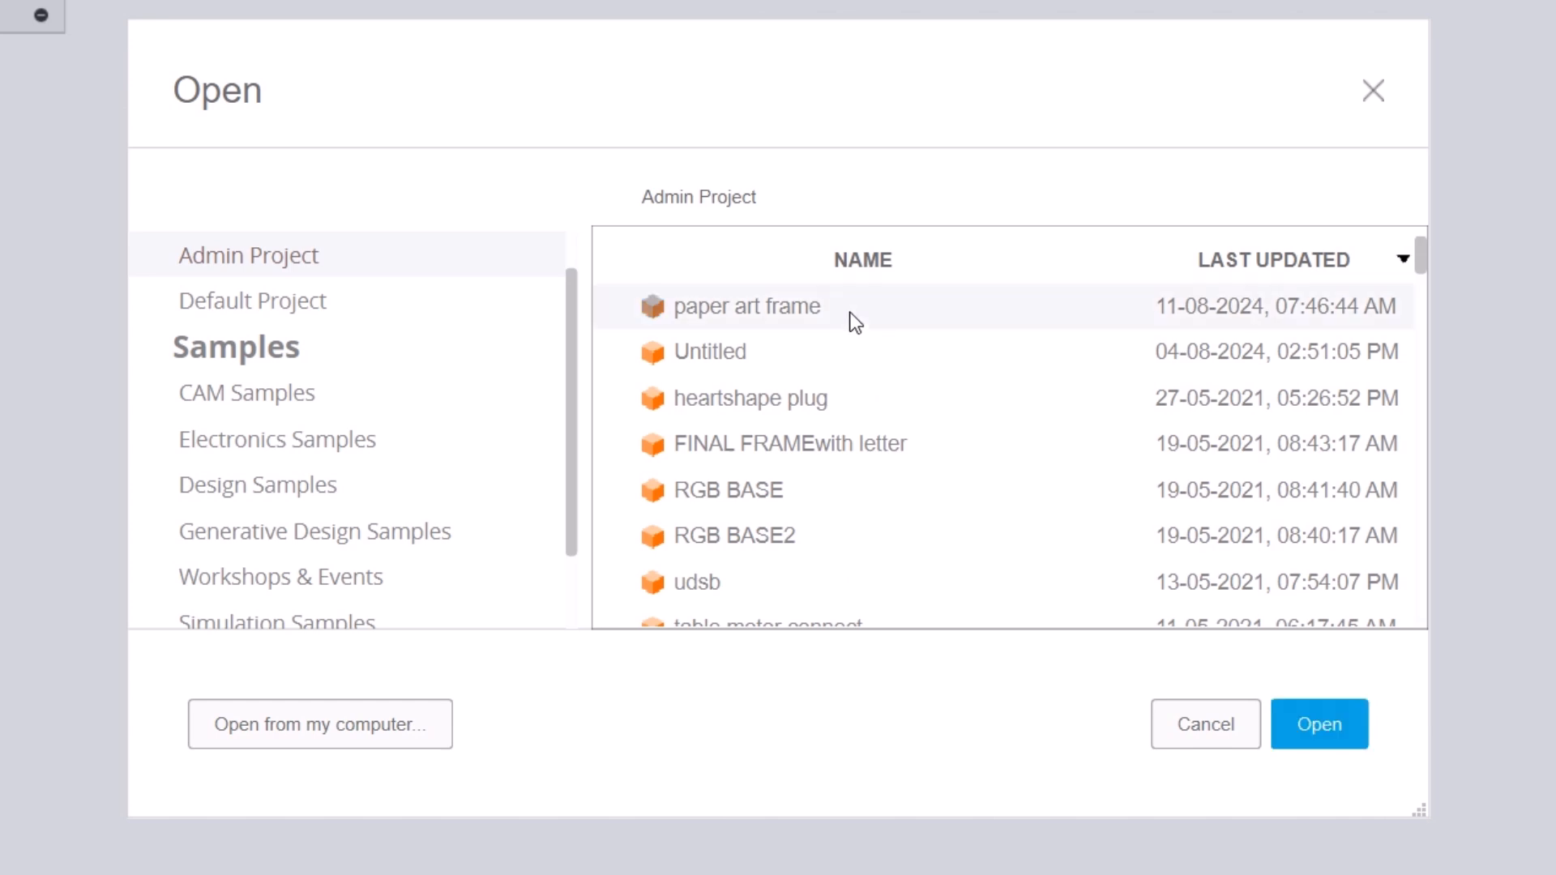
{"action": "left_click", "coordinate": [1312, 727]}
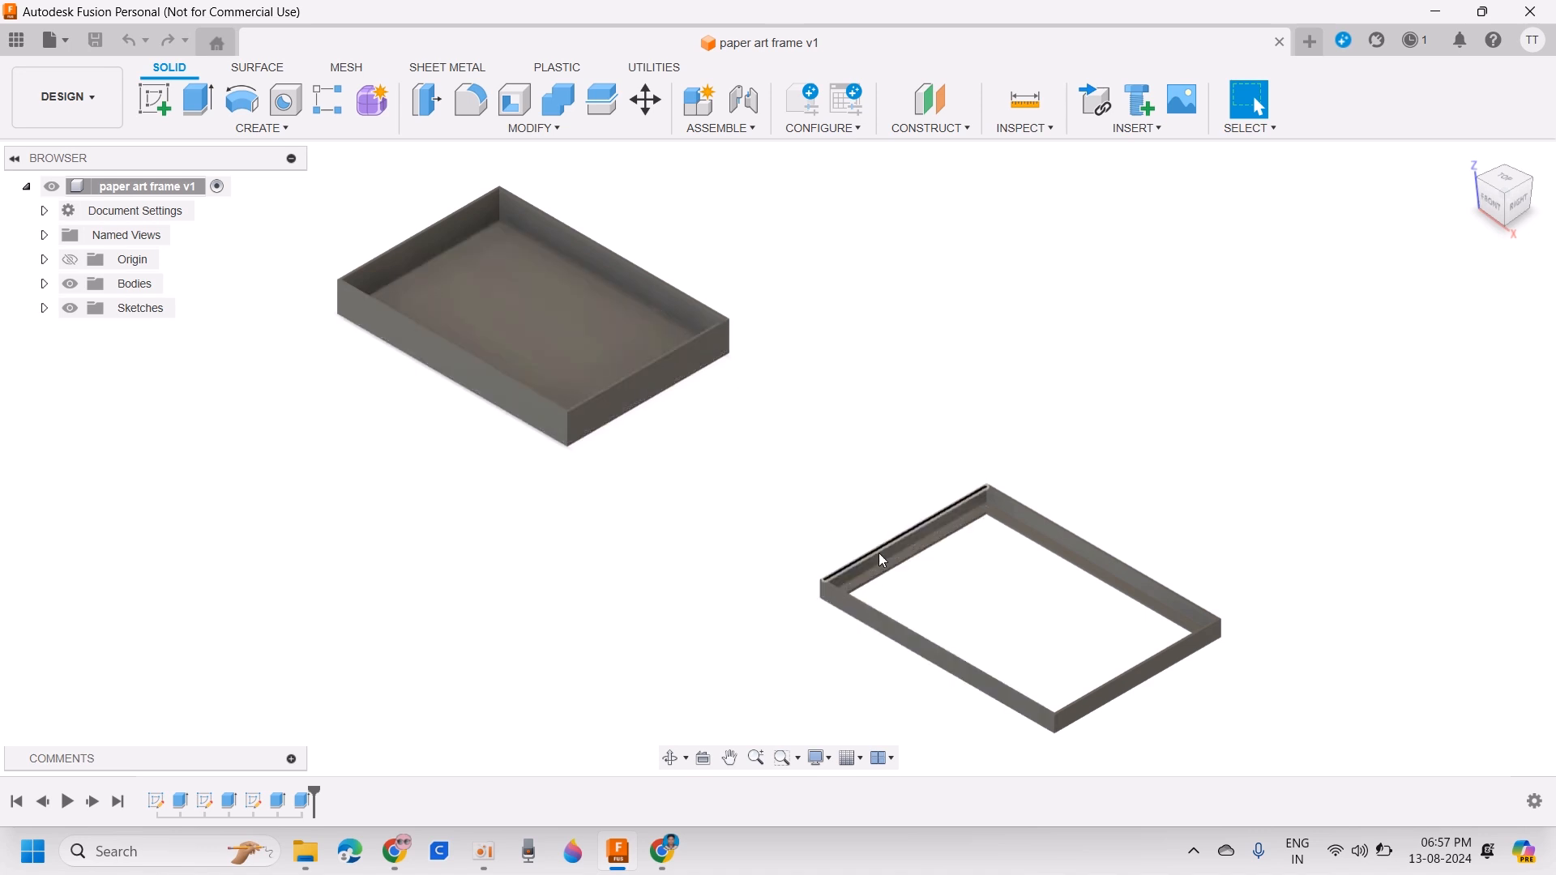
Step: Open the frame design's parameters and move the dialog aside so the tray model stays in view
{"action": "left_click", "coordinate": [549, 131]}
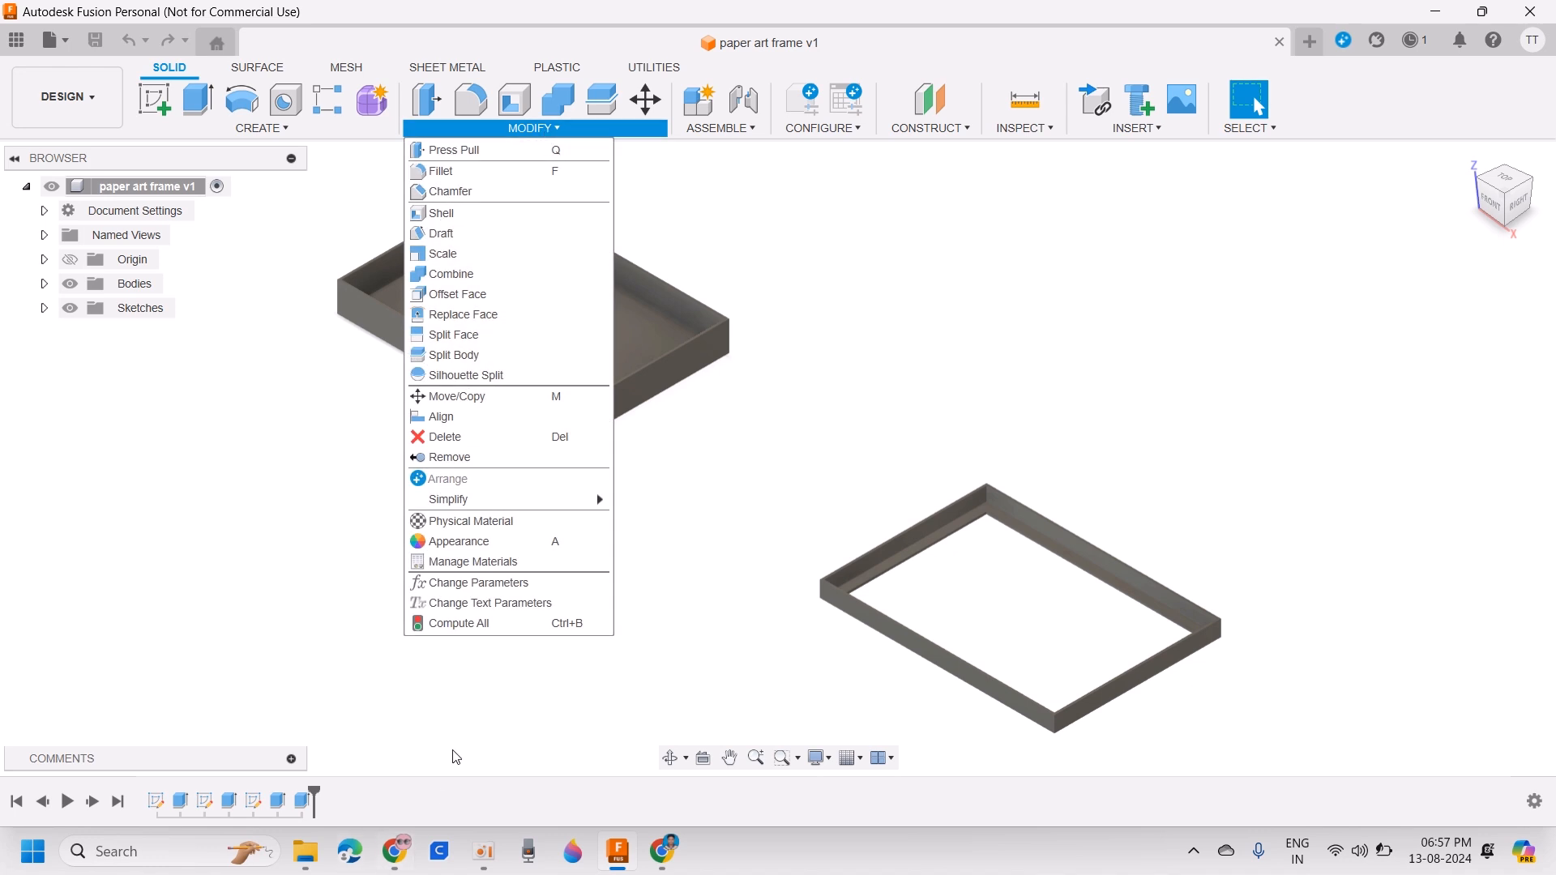
{"action": "left_click", "coordinate": [519, 583]}
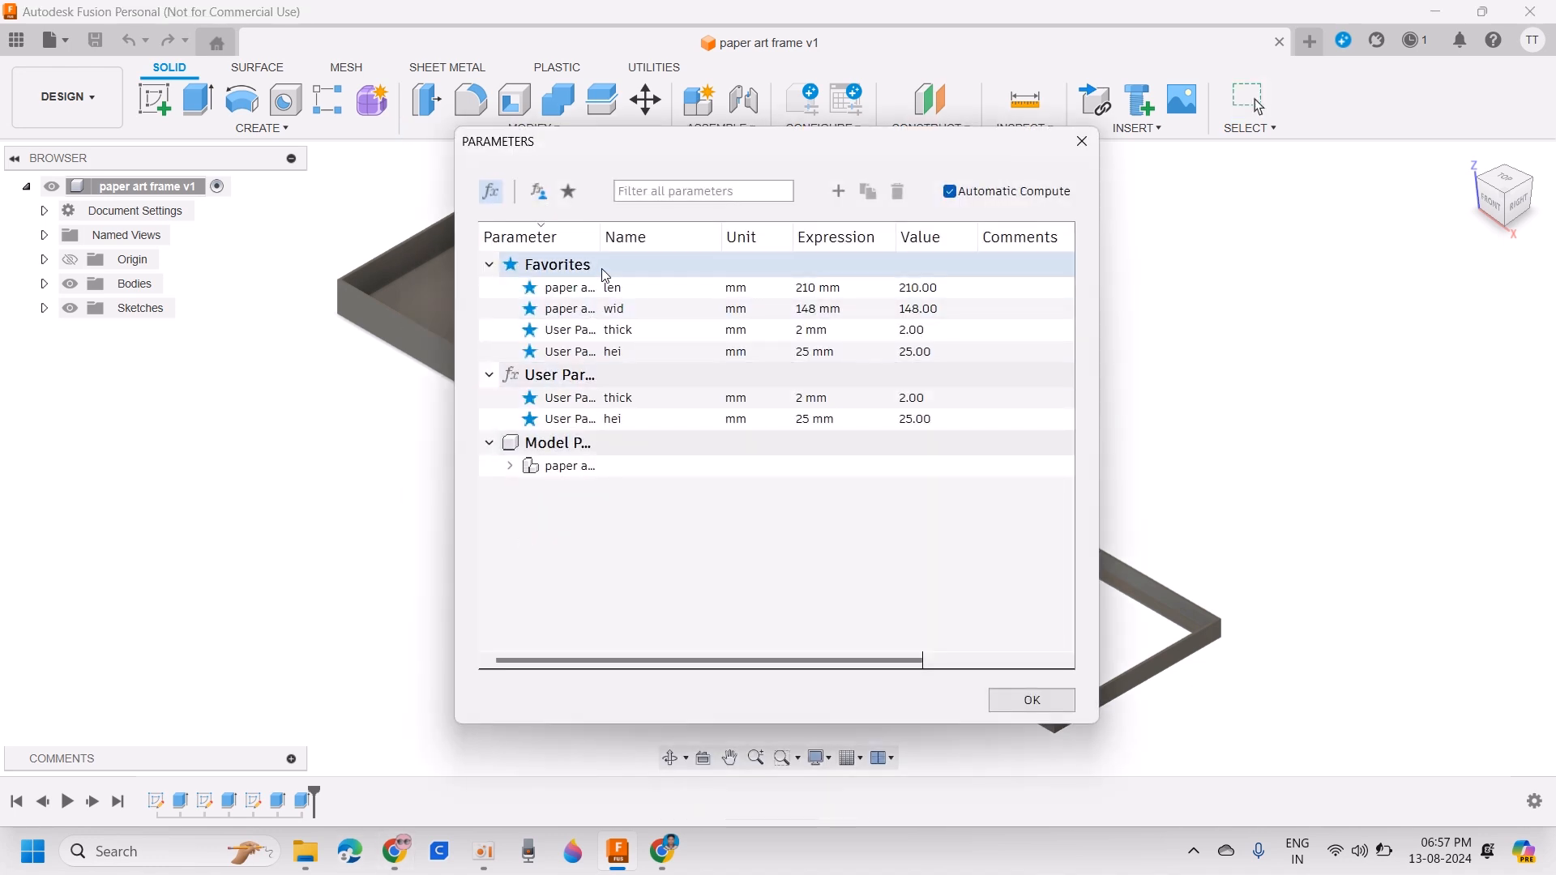
{"action": "left_click_drag", "start_coordinate": [667, 144], "coordinate": [940, 174]}
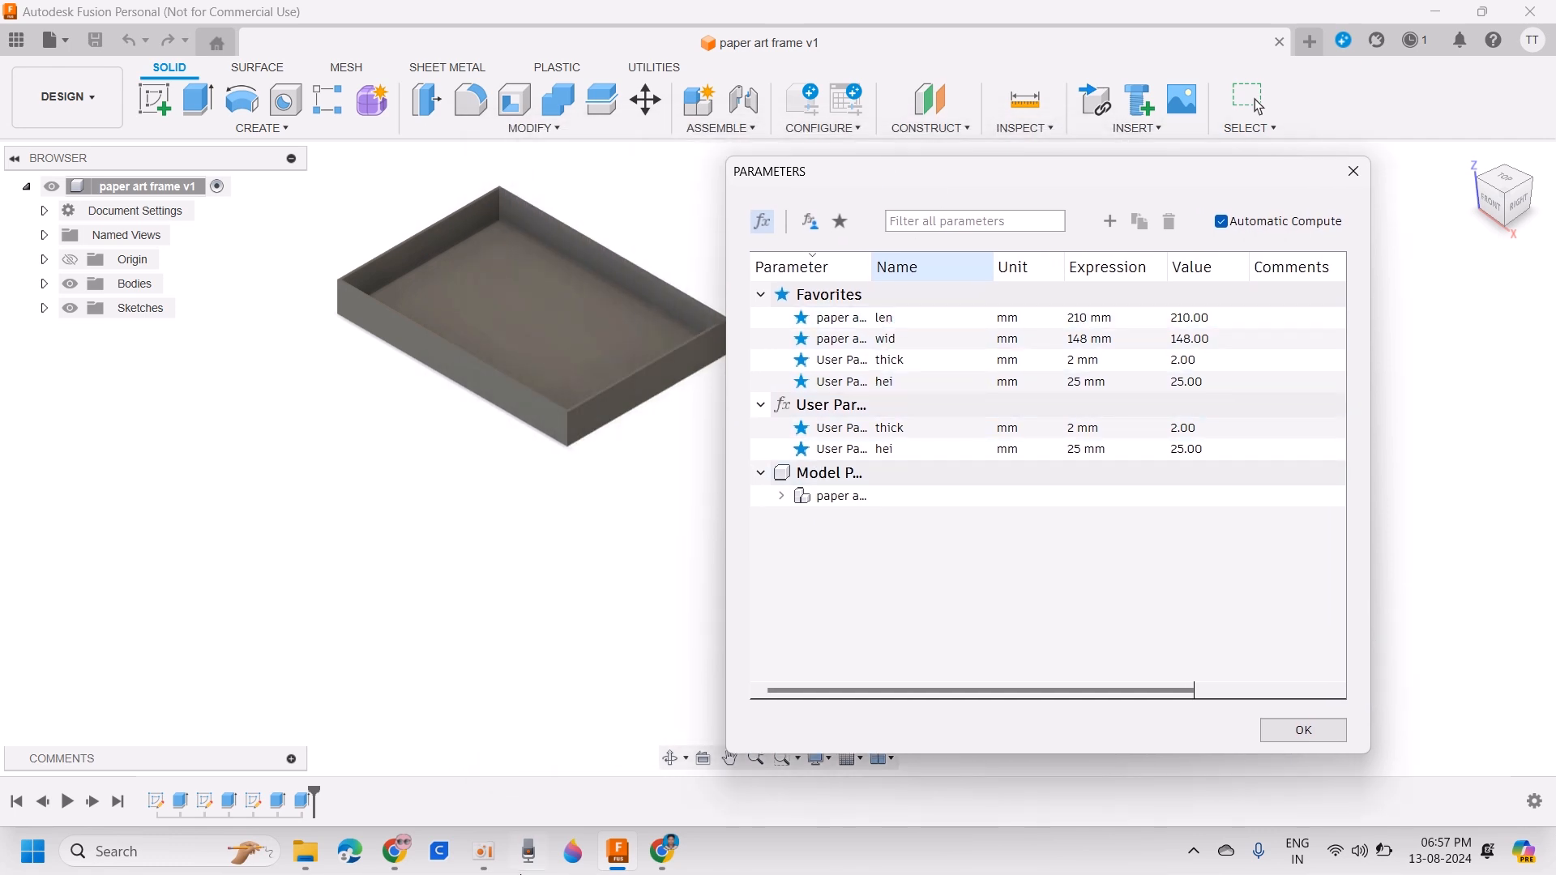
{"action": "left_click", "coordinate": [395, 851]}
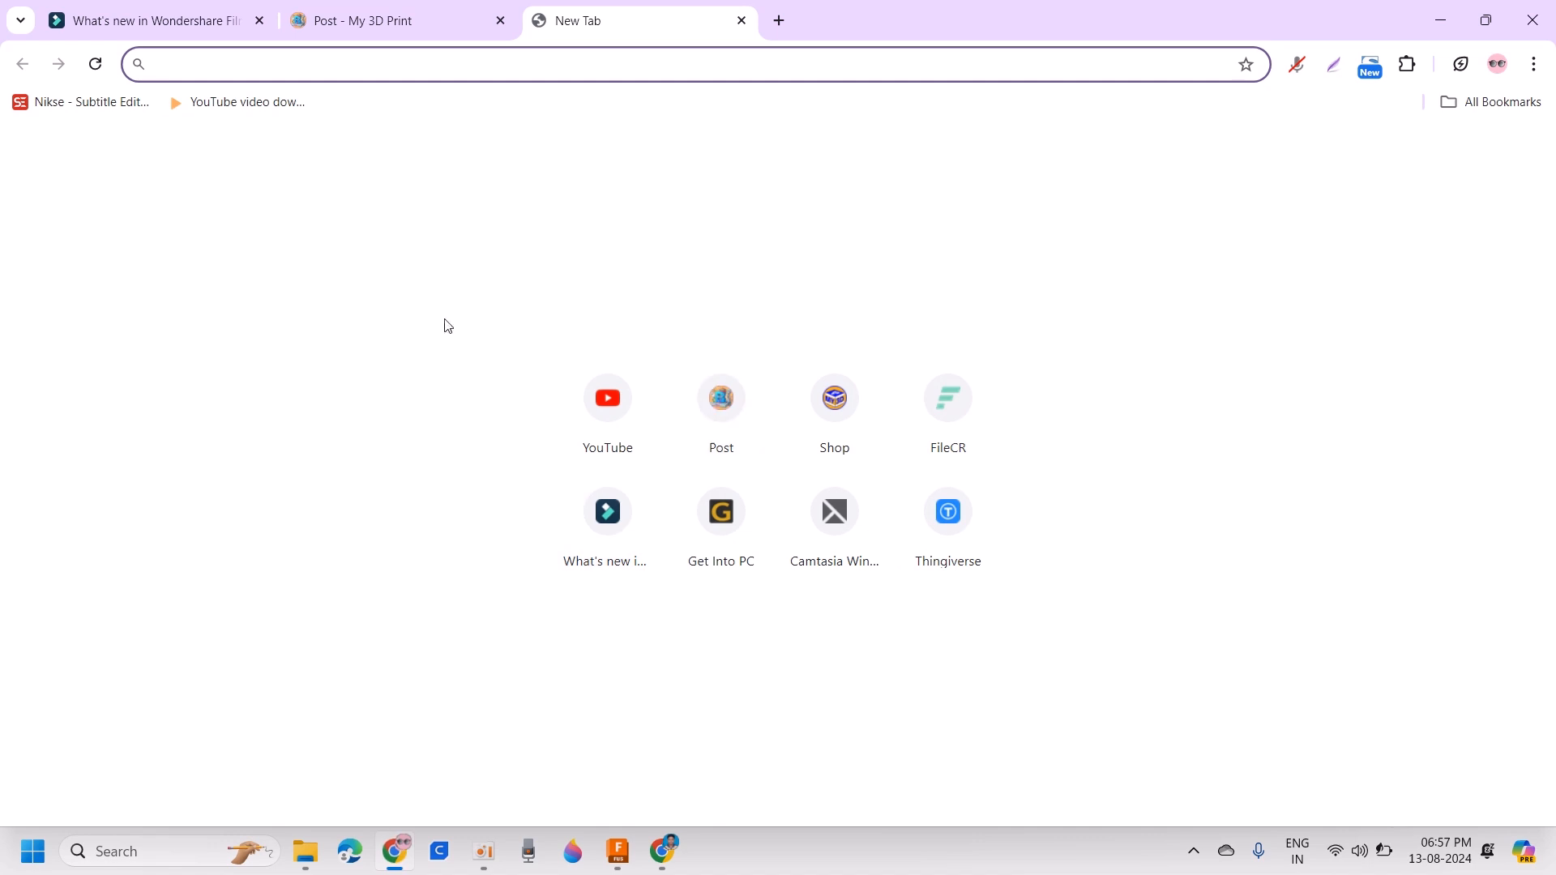
{"action": "left_click", "coordinate": [618, 851]}
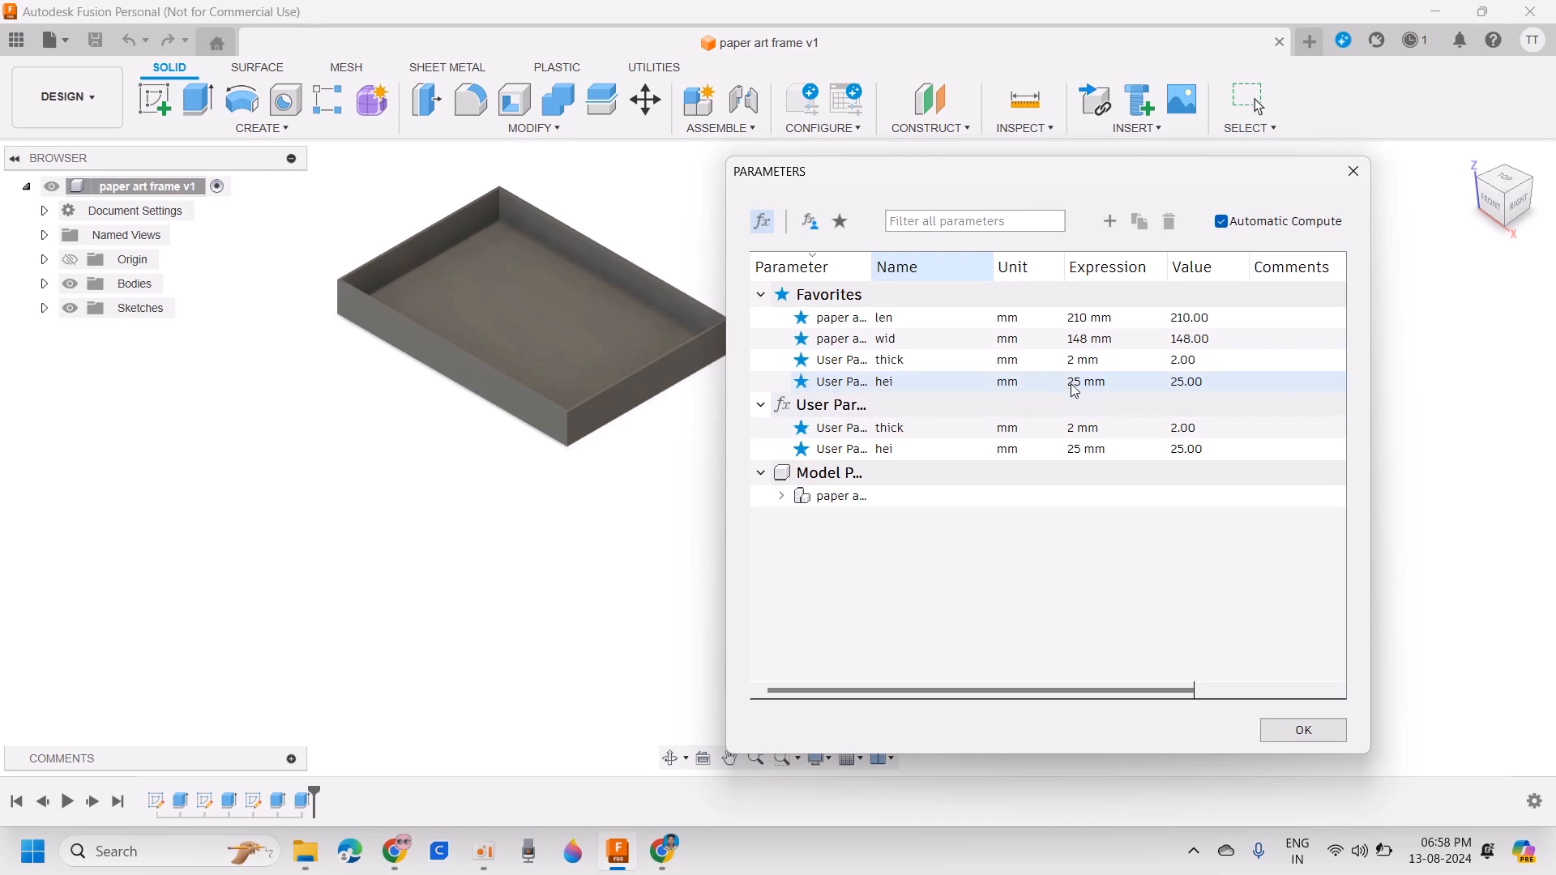
Step: Set the thick parameter to 5 mm and check the tray's wall at the front corner
{"action": "double_click", "coordinate": [1075, 362]}
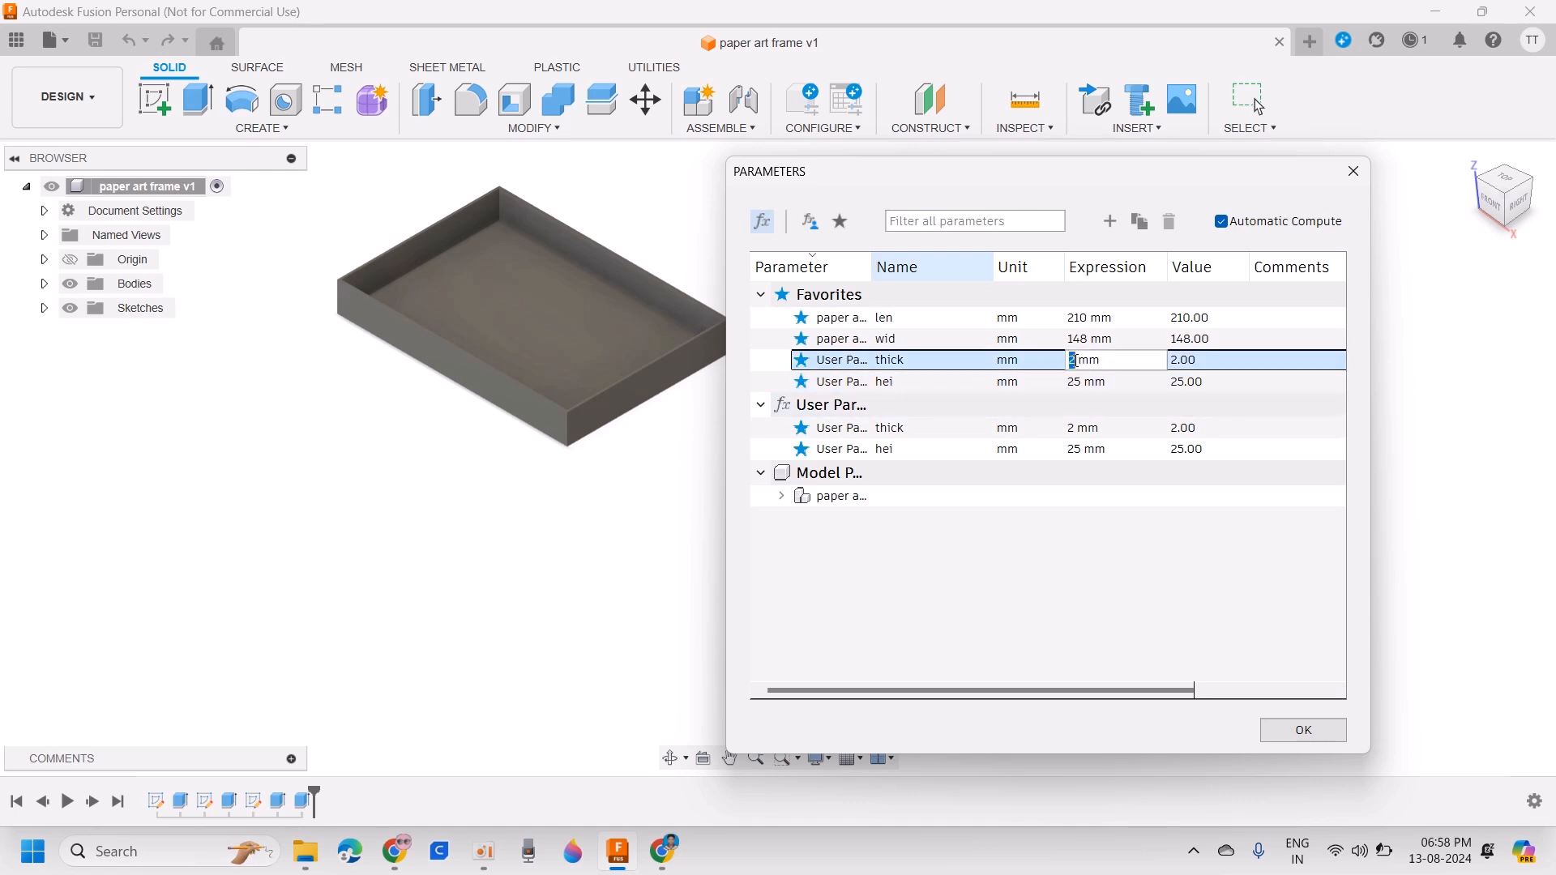
{"action": "scroll", "coordinate": [411, 276], "scroll_direction": "down", "scroll_amount": 3}
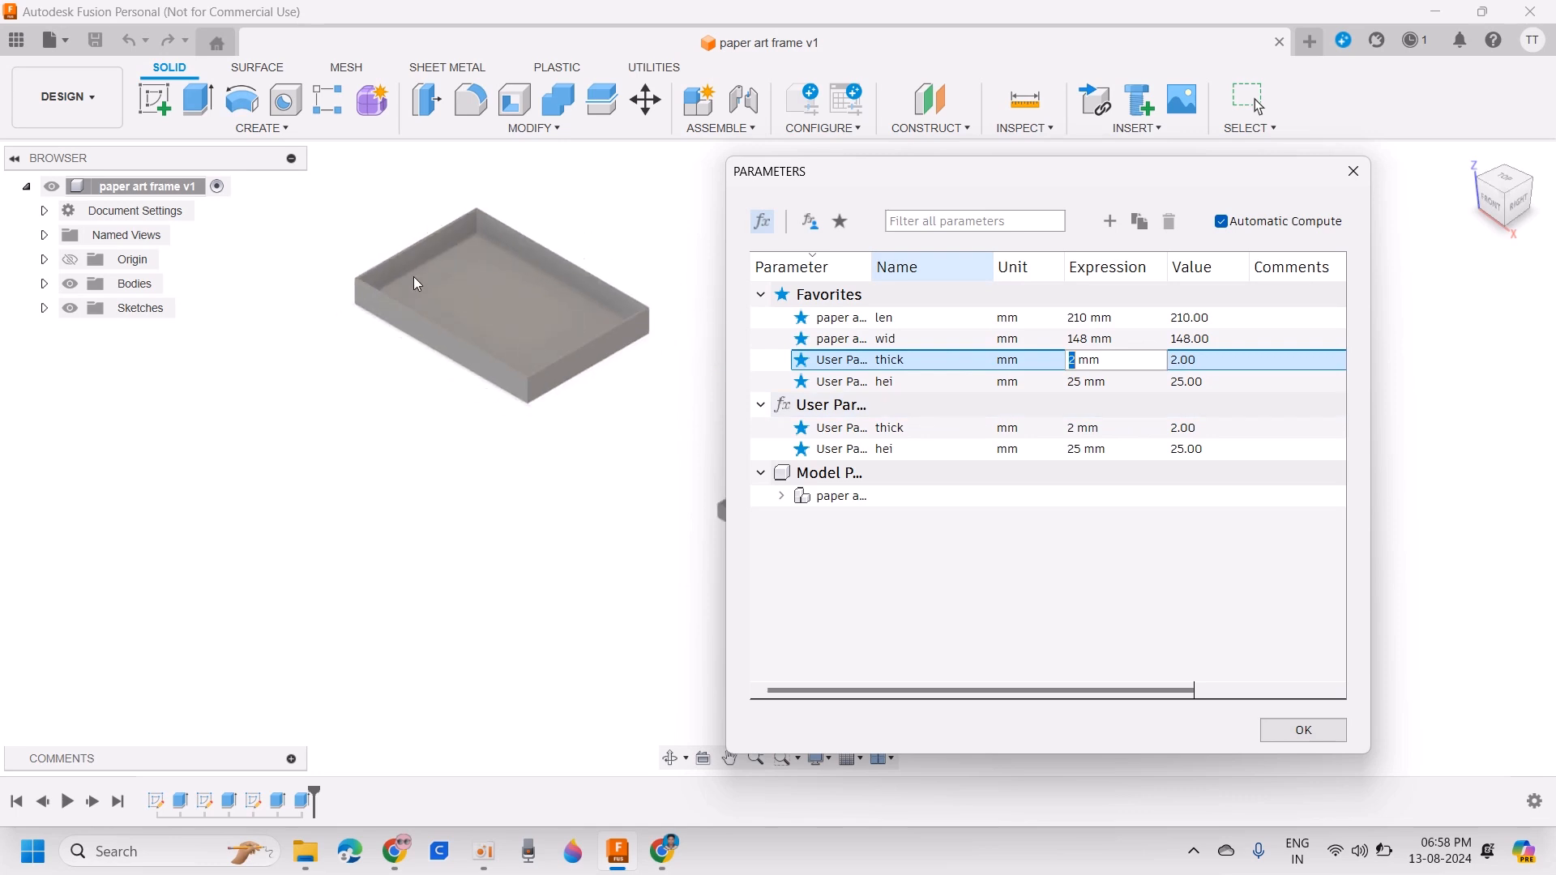
{"action": "scroll", "coordinate": [475, 300], "scroll_direction": "up", "scroll_amount": 5}
{"action": "scroll", "coordinate": [479, 307], "scroll_direction": "up", "scroll_amount": 3}
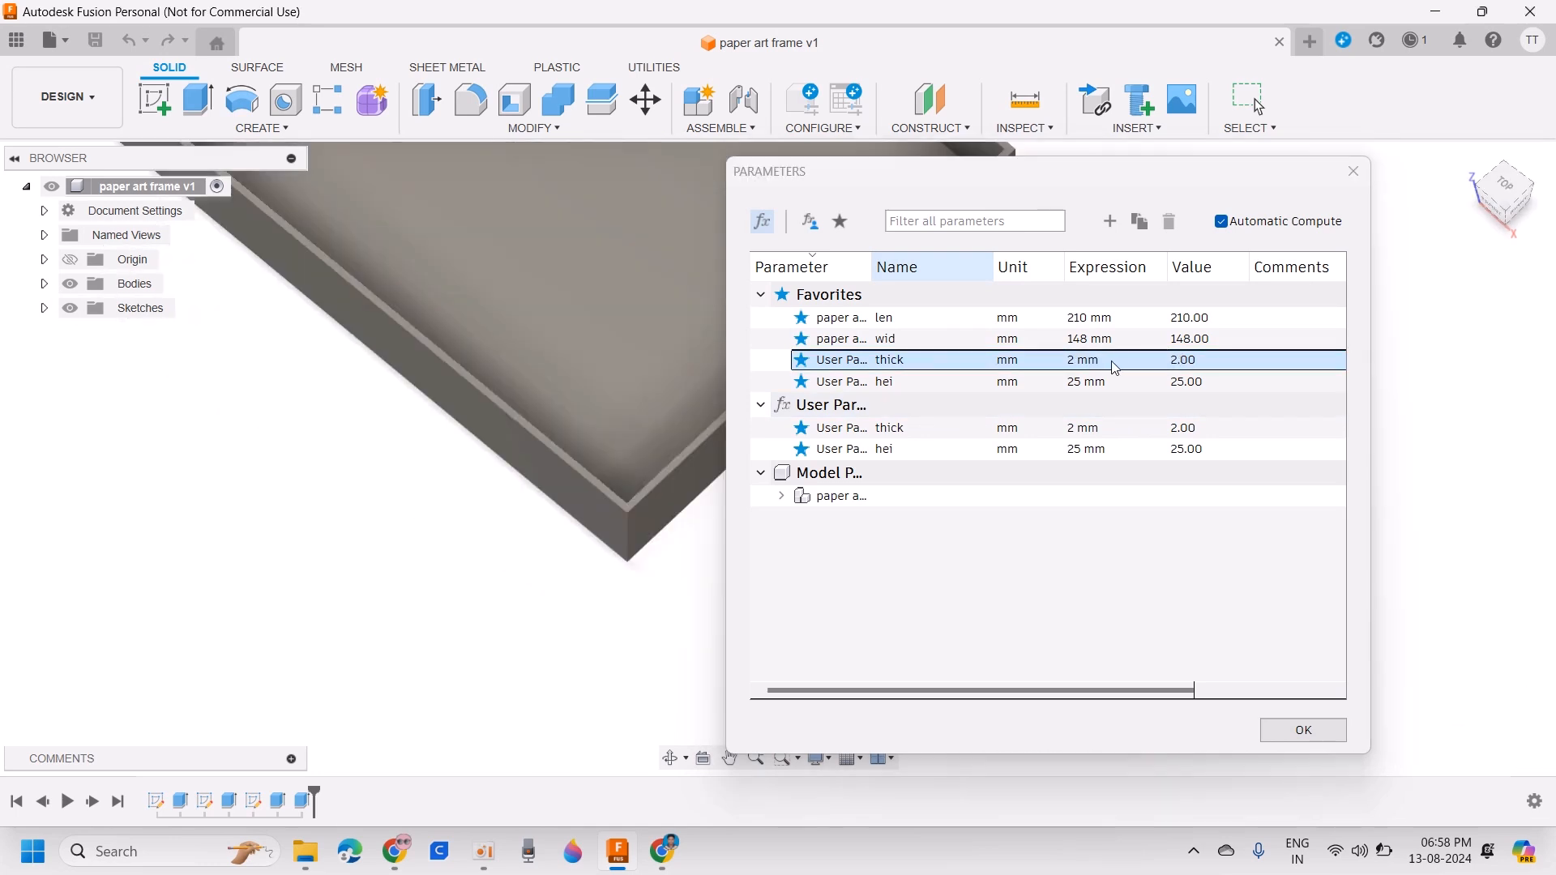
{"action": "double_click", "coordinate": [1077, 362]}
{"action": "type", "text": "5"}
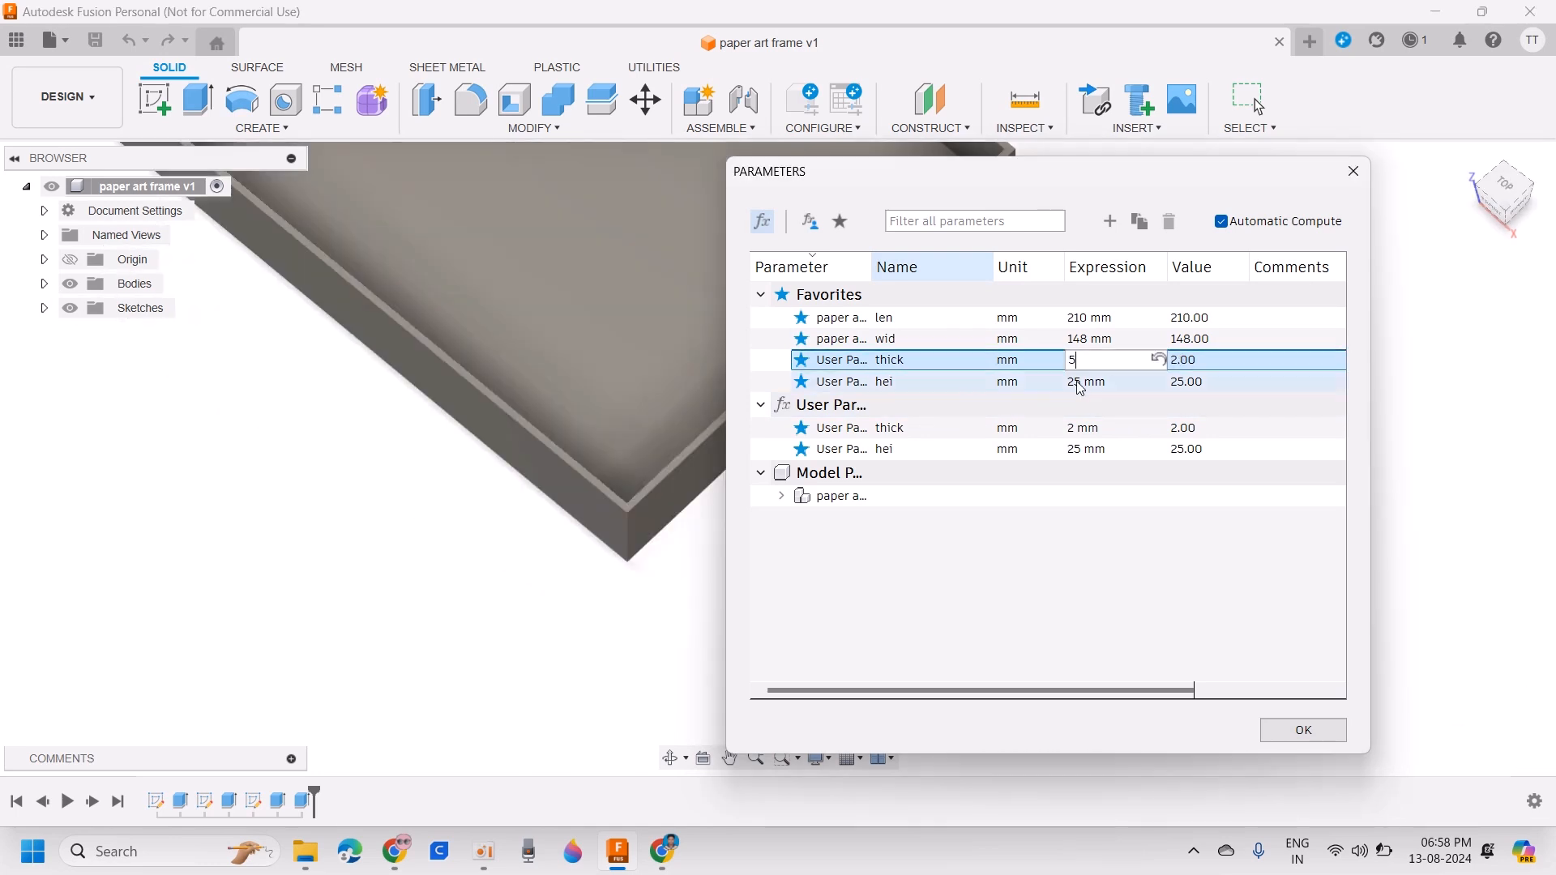
{"action": "key", "text": "Return"}
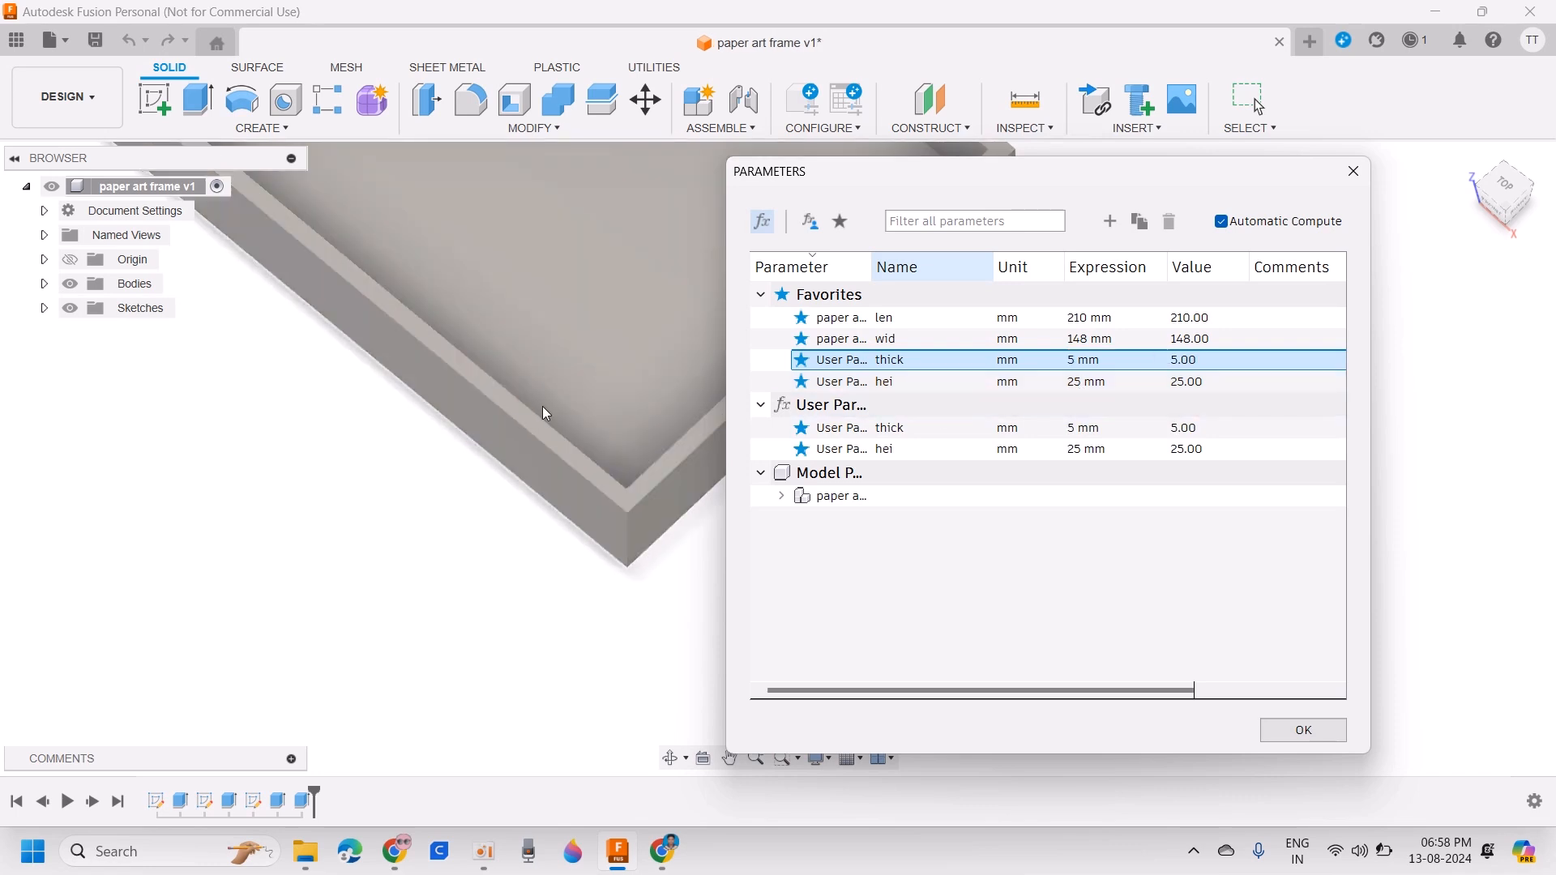
Step: Set the thick parameter to 10 mm
{"action": "double_click", "coordinate": [1053, 363]}
{"action": "type", "text": "10"}
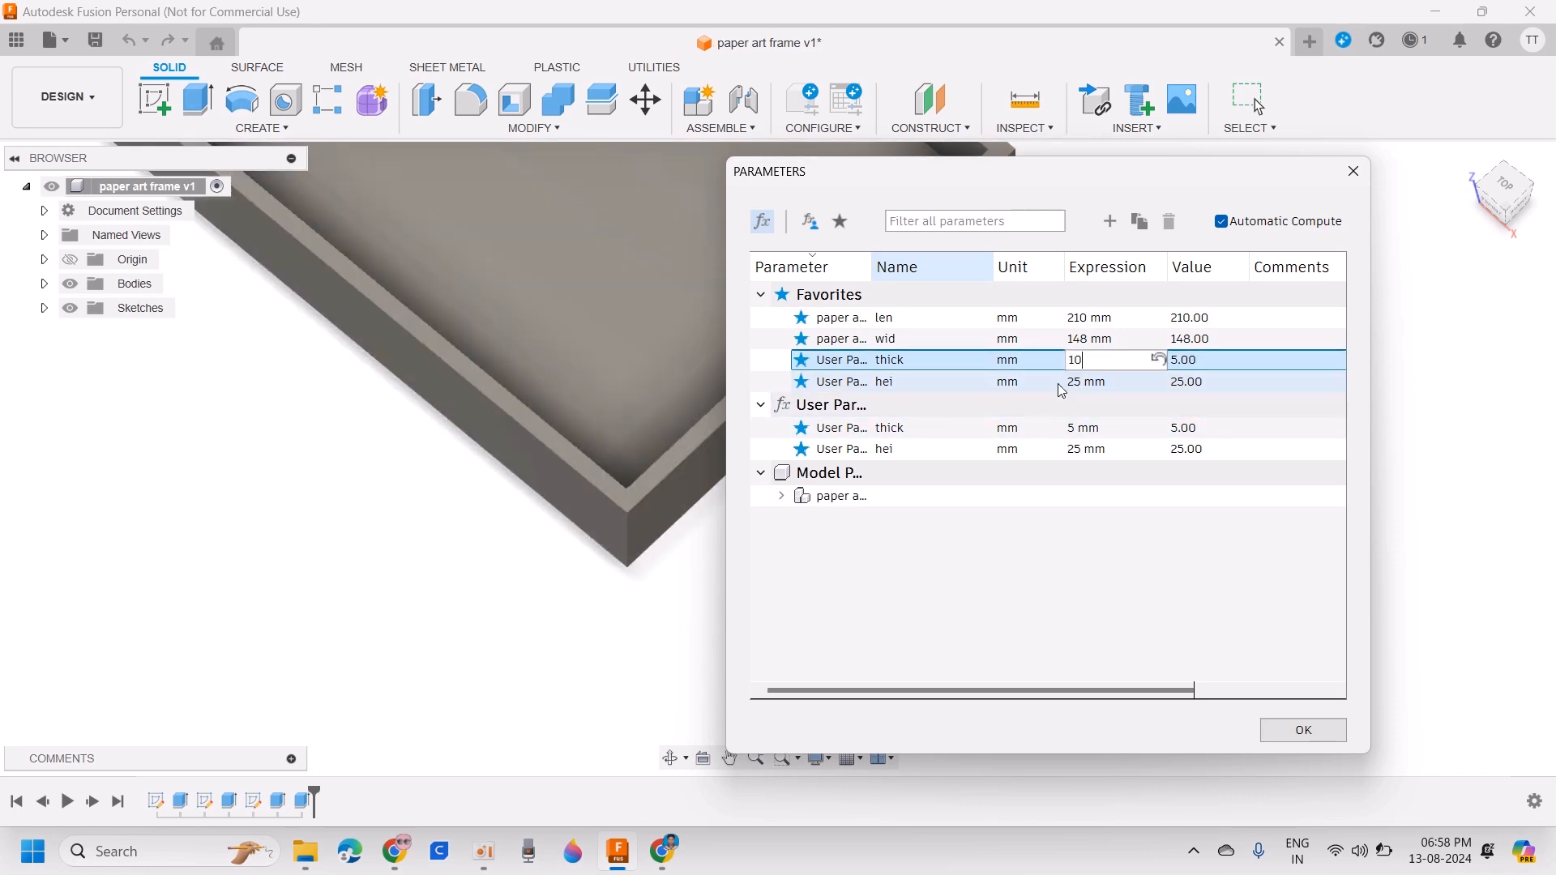
{"action": "key", "text": "Return"}
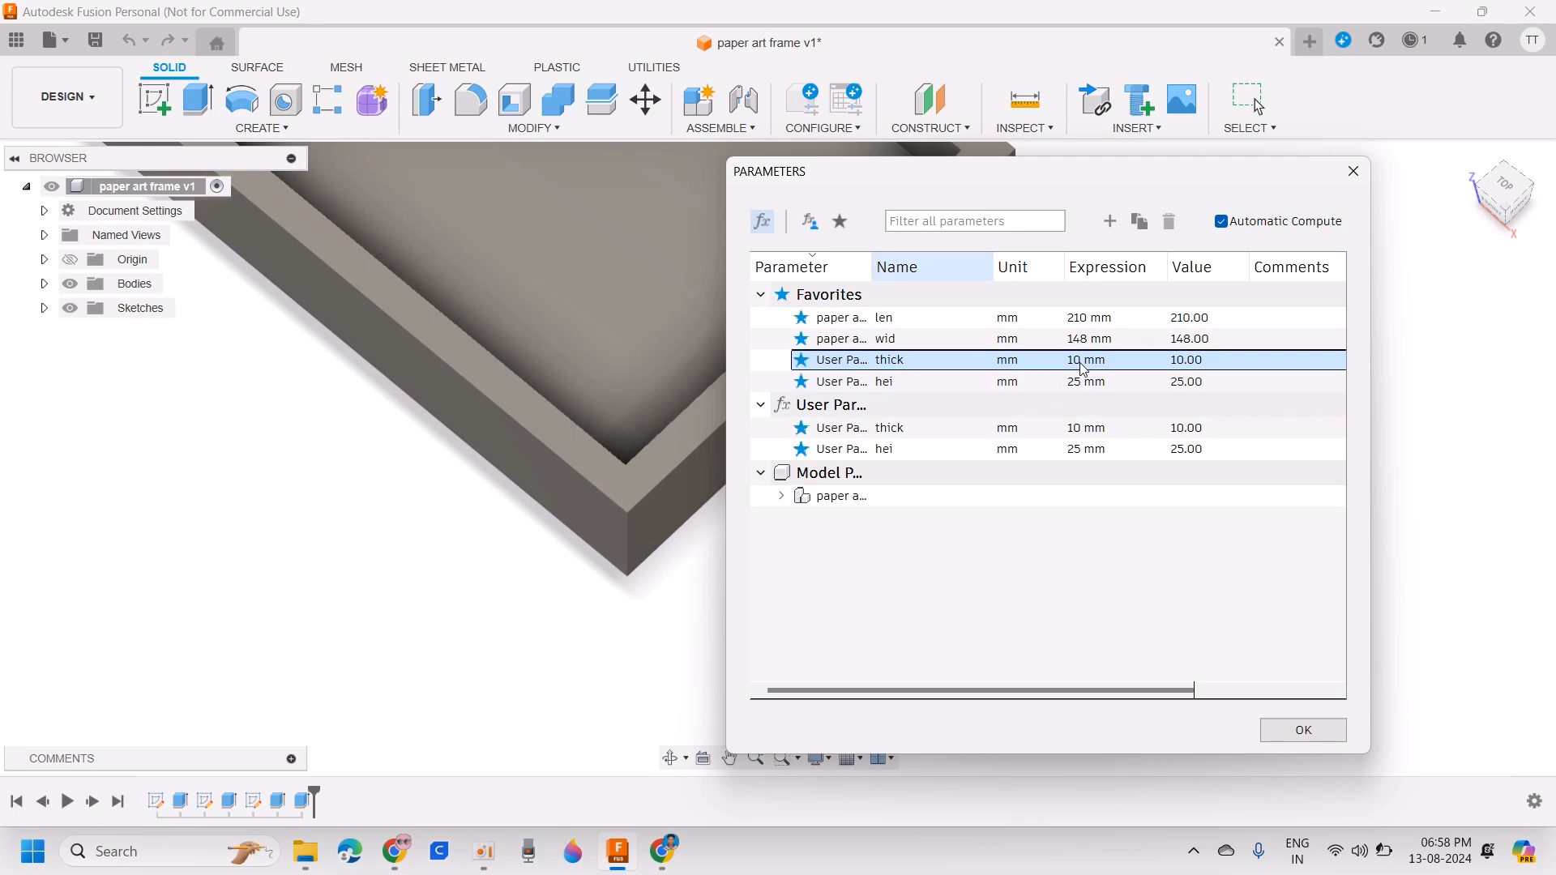
Step: Set the thick parameter to 1 mm
{"action": "double_click", "coordinate": [1085, 366]}
{"action": "type", "text": "1"}
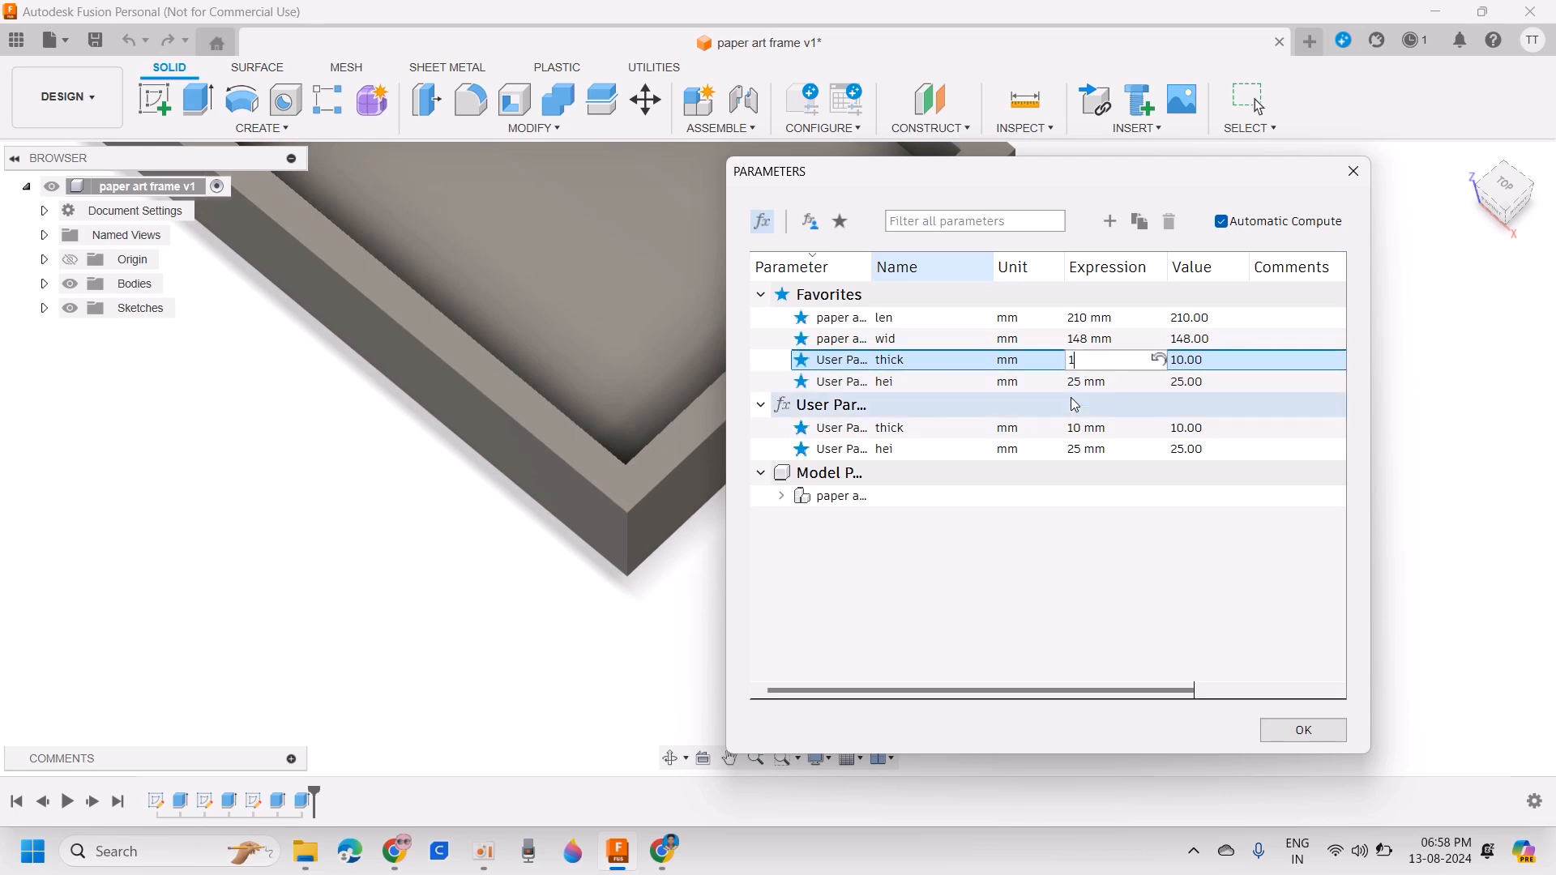
{"action": "key", "text": "Return"}
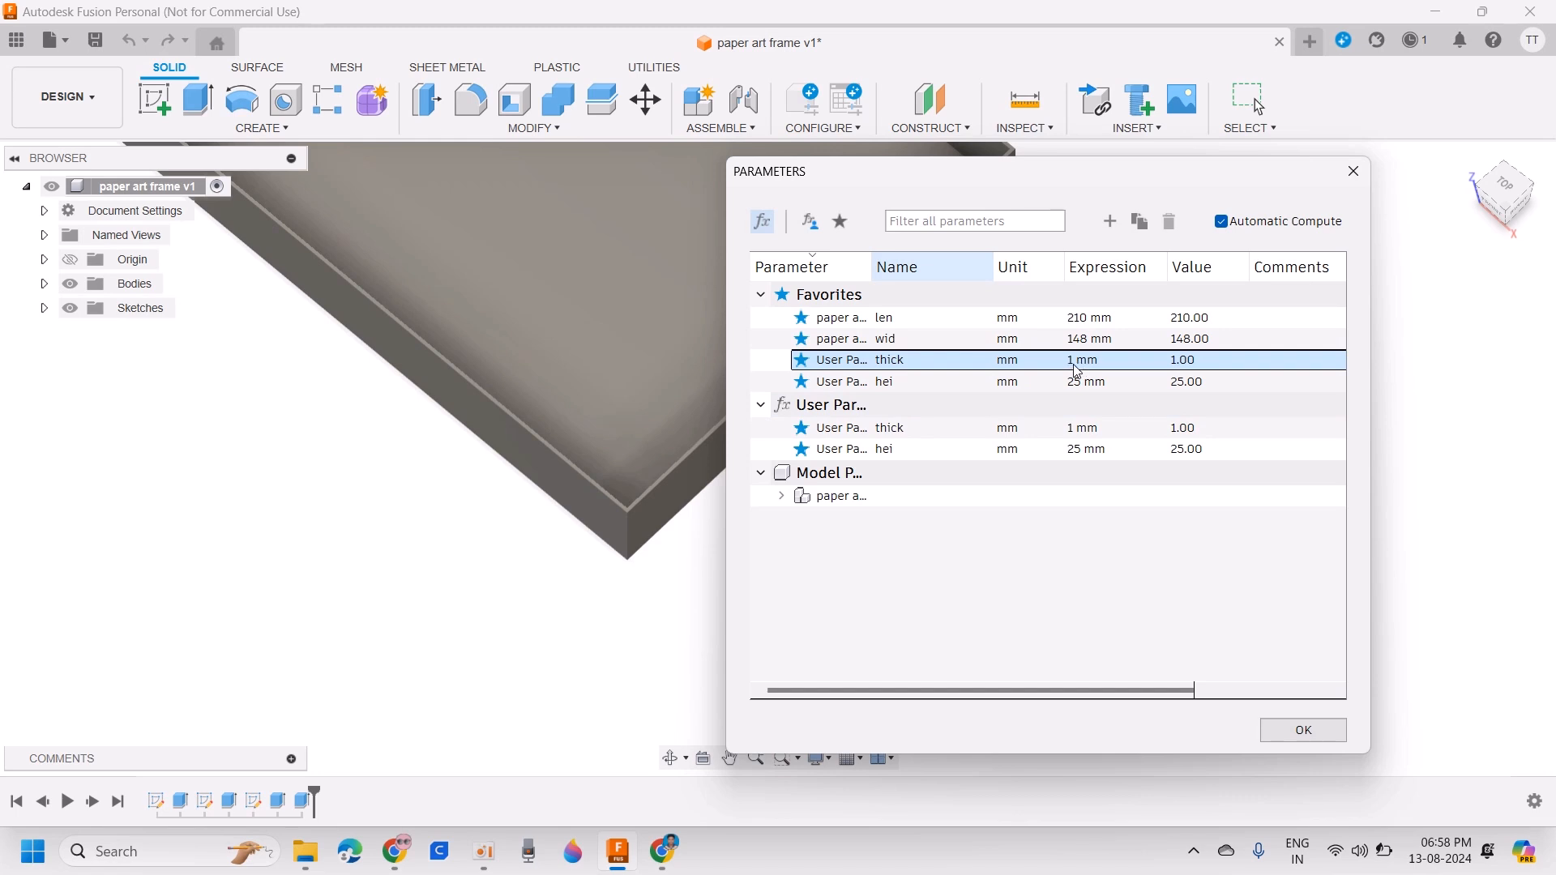
Step: Set the thick parameter to 2 mm
{"action": "double_click", "coordinate": [1078, 366]}
{"action": "type", "text": "2"}
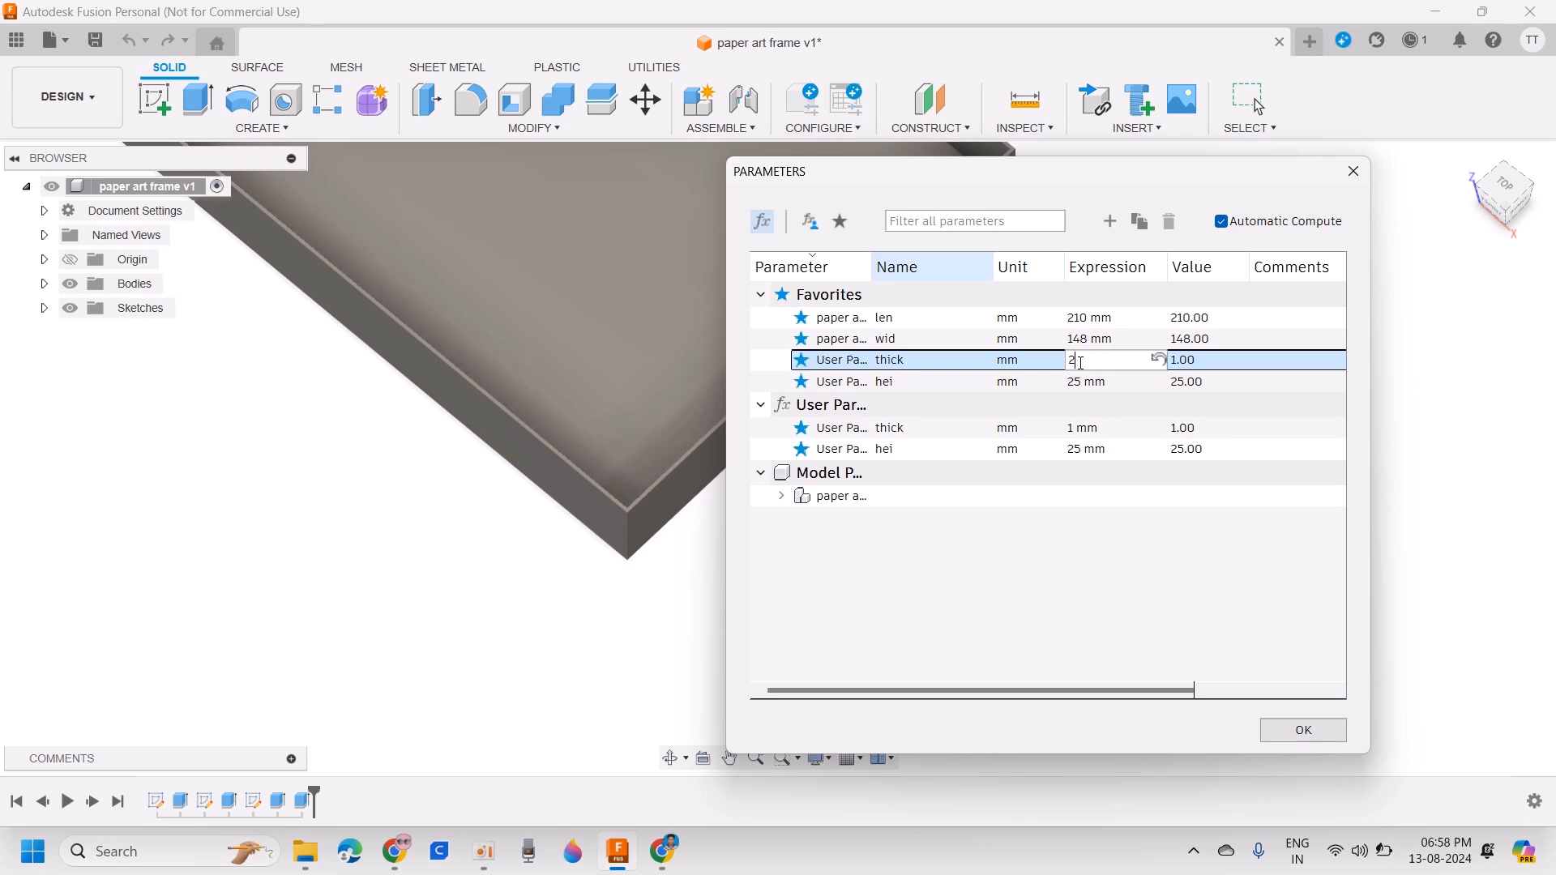
{"action": "key", "text": "Return"}
Step: Set the hei parameter to 50 mm with both the tray and the open frame in view
{"action": "scroll", "coordinate": [535, 372], "scroll_direction": "down", "scroll_amount": 5}
{"action": "scroll", "coordinate": [533, 368], "scroll_direction": "down", "scroll_amount": 1}
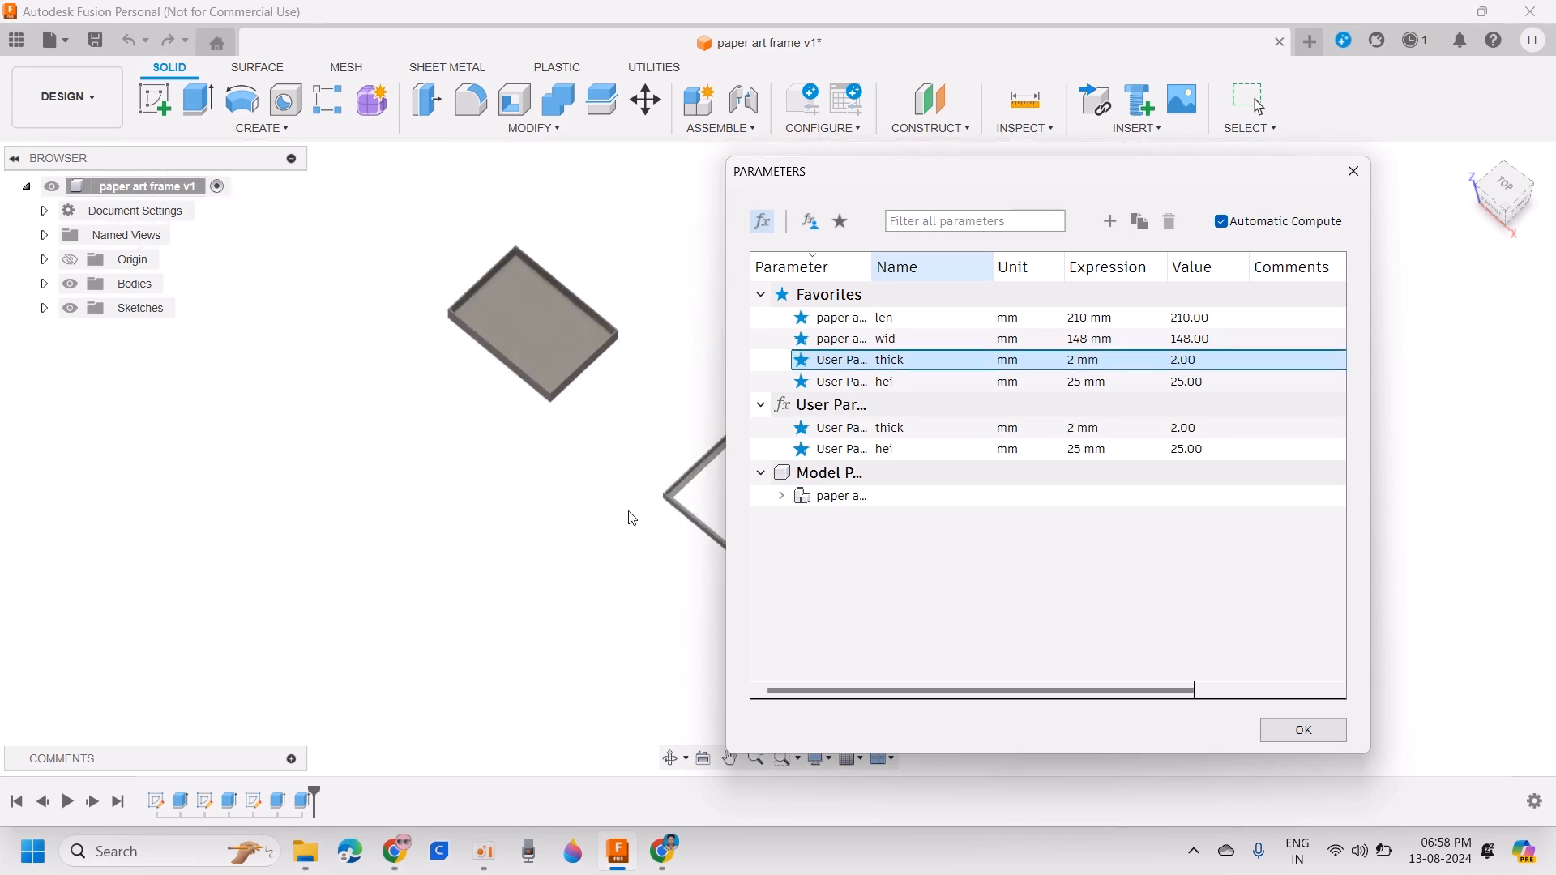
{"action": "middle_click_drag", "start_coordinate": [636, 494], "coordinate": [514, 463]}
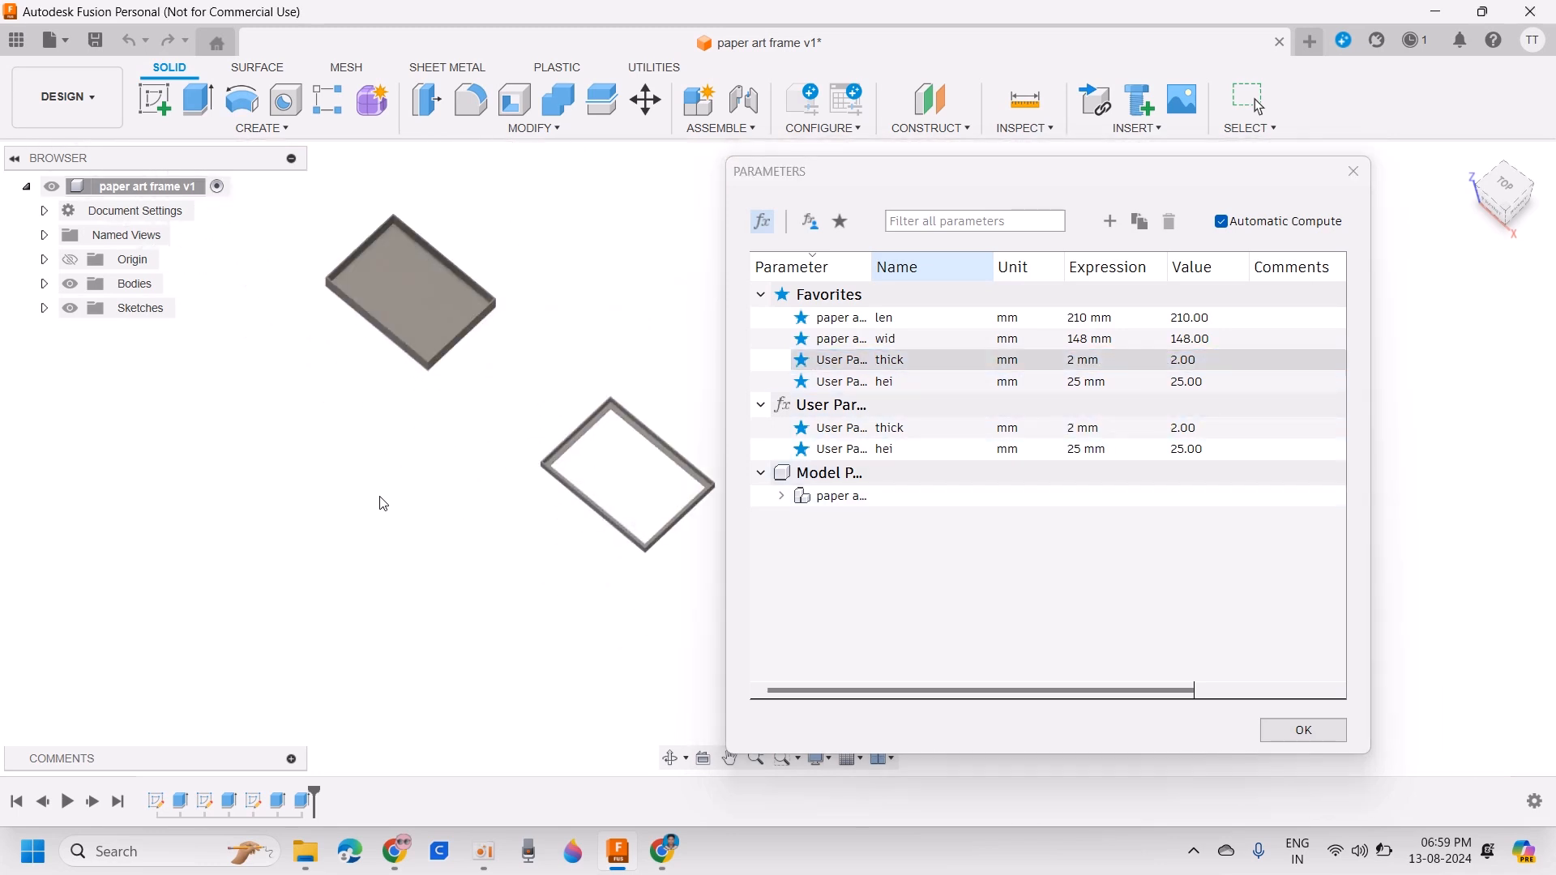
{"action": "double_click", "coordinate": [1078, 386]}
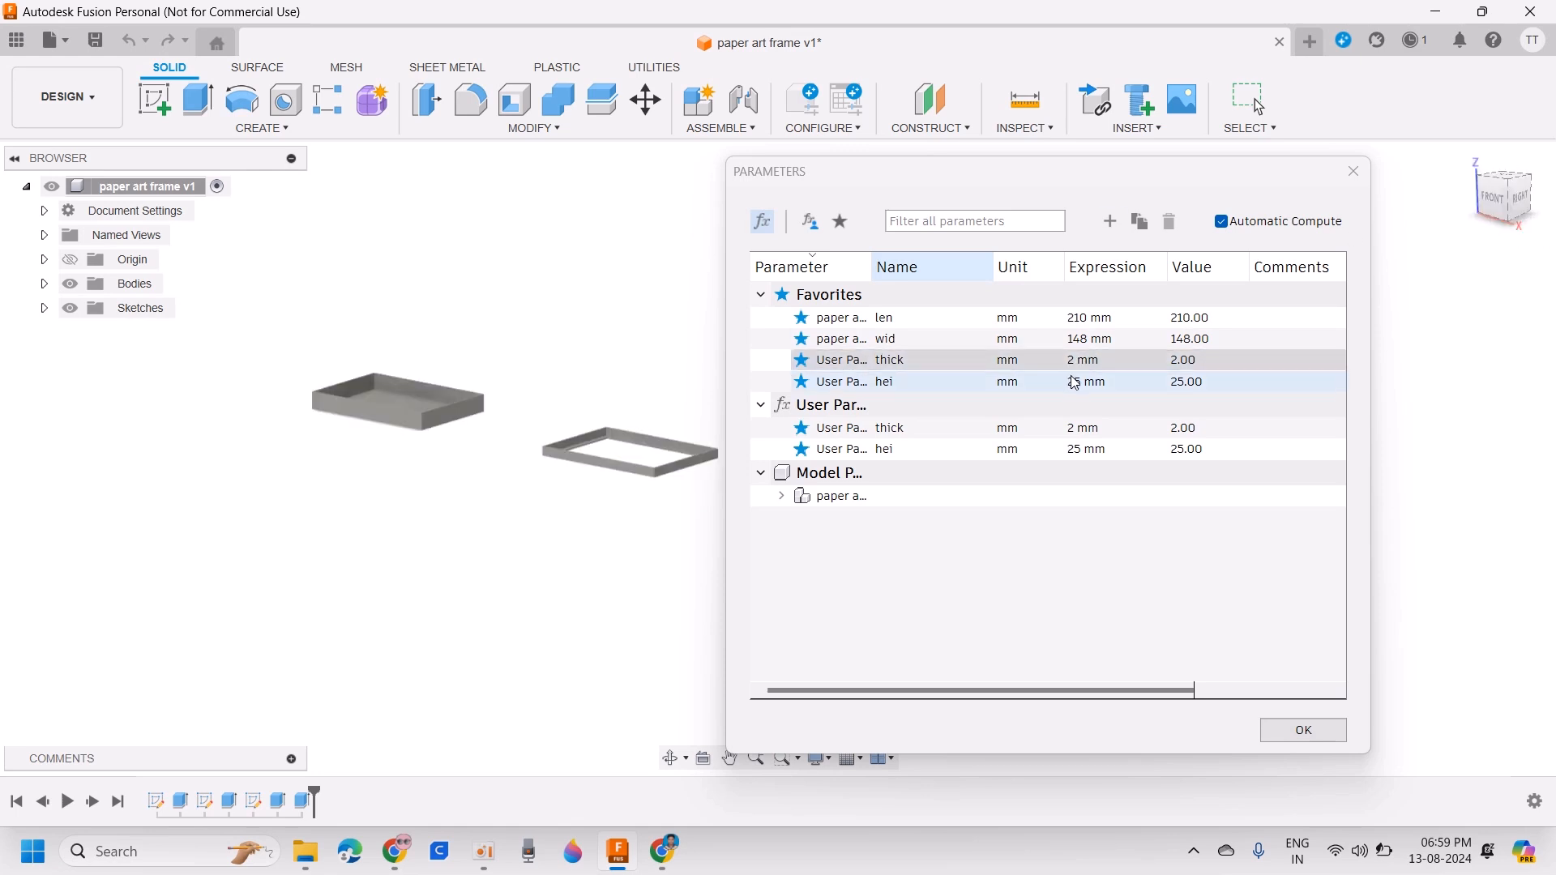
{"action": "type", "text": "50"}
{"action": "key", "text": "Return"}
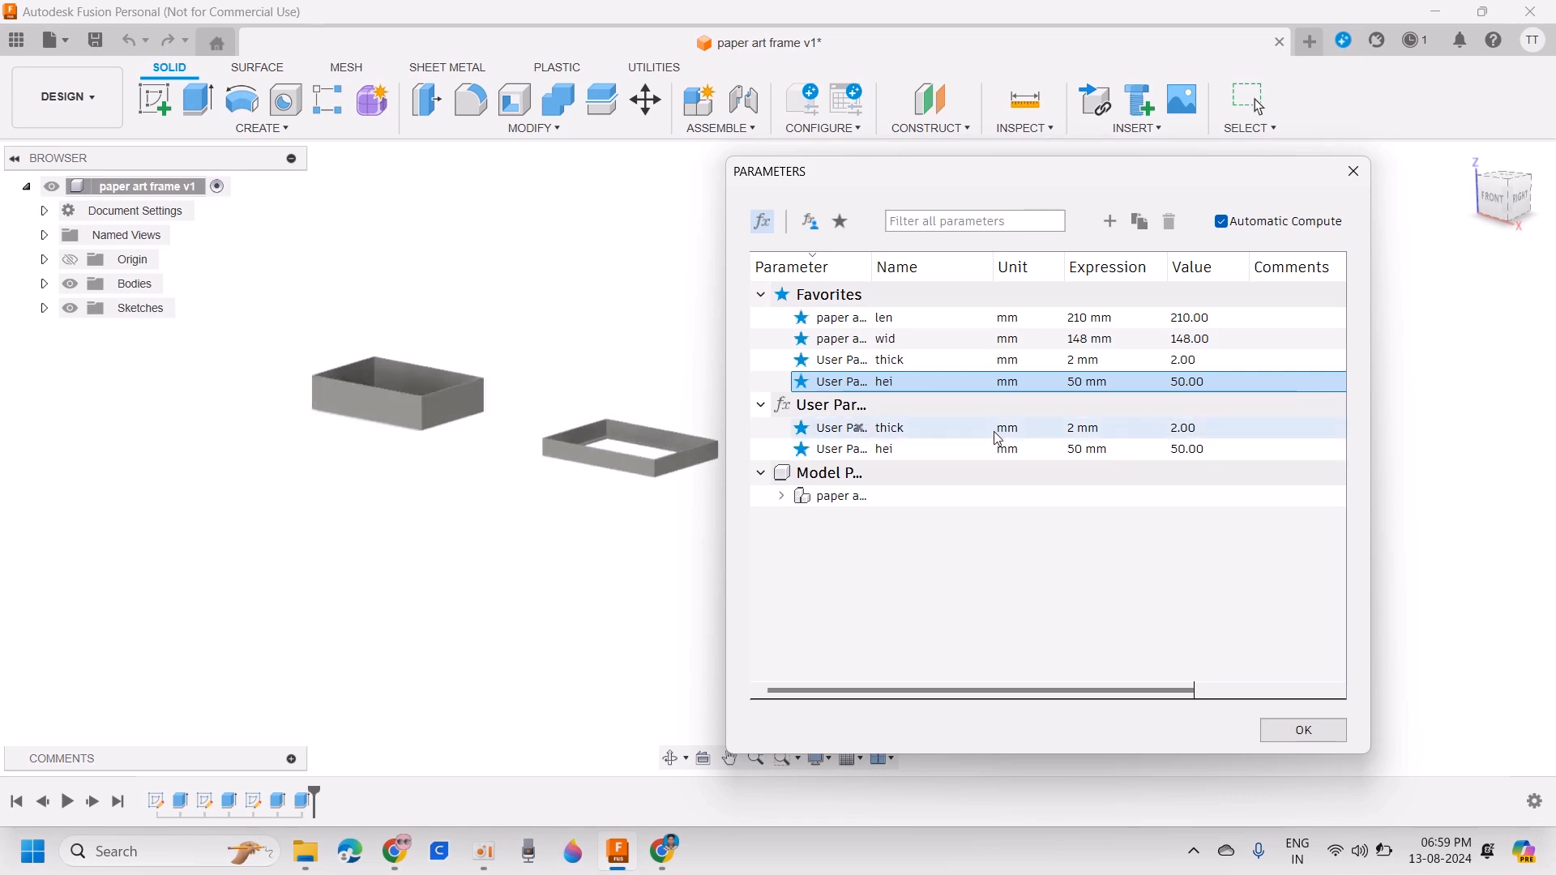
Step: Set the len parameter to 150 mm
{"action": "double_click", "coordinate": [1073, 321]}
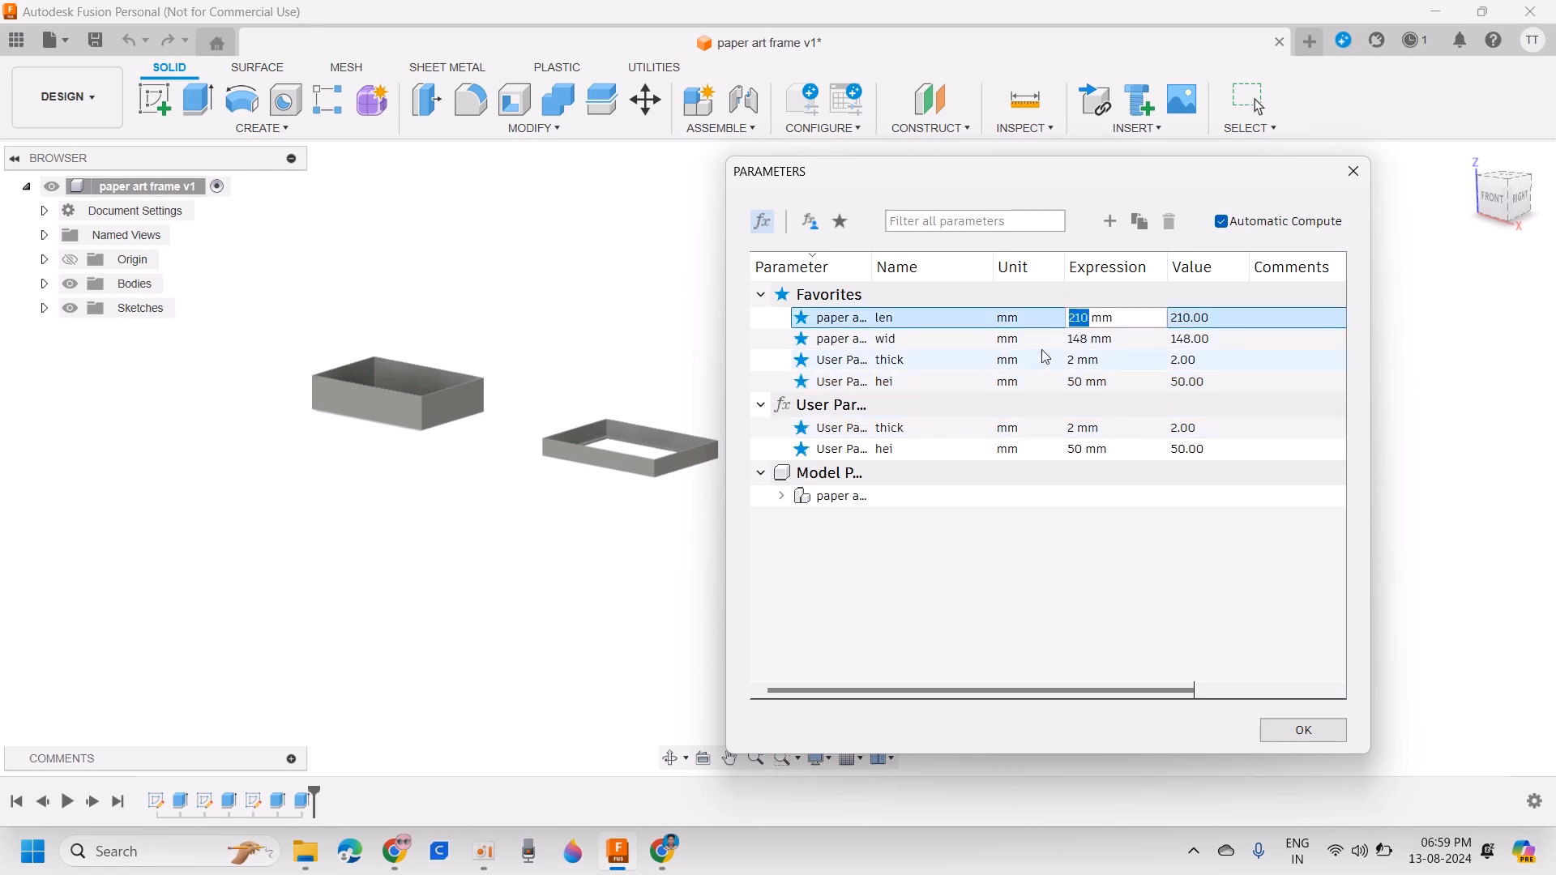
{"action": "type", "text": "150"}
{"action": "key", "text": "Return"}
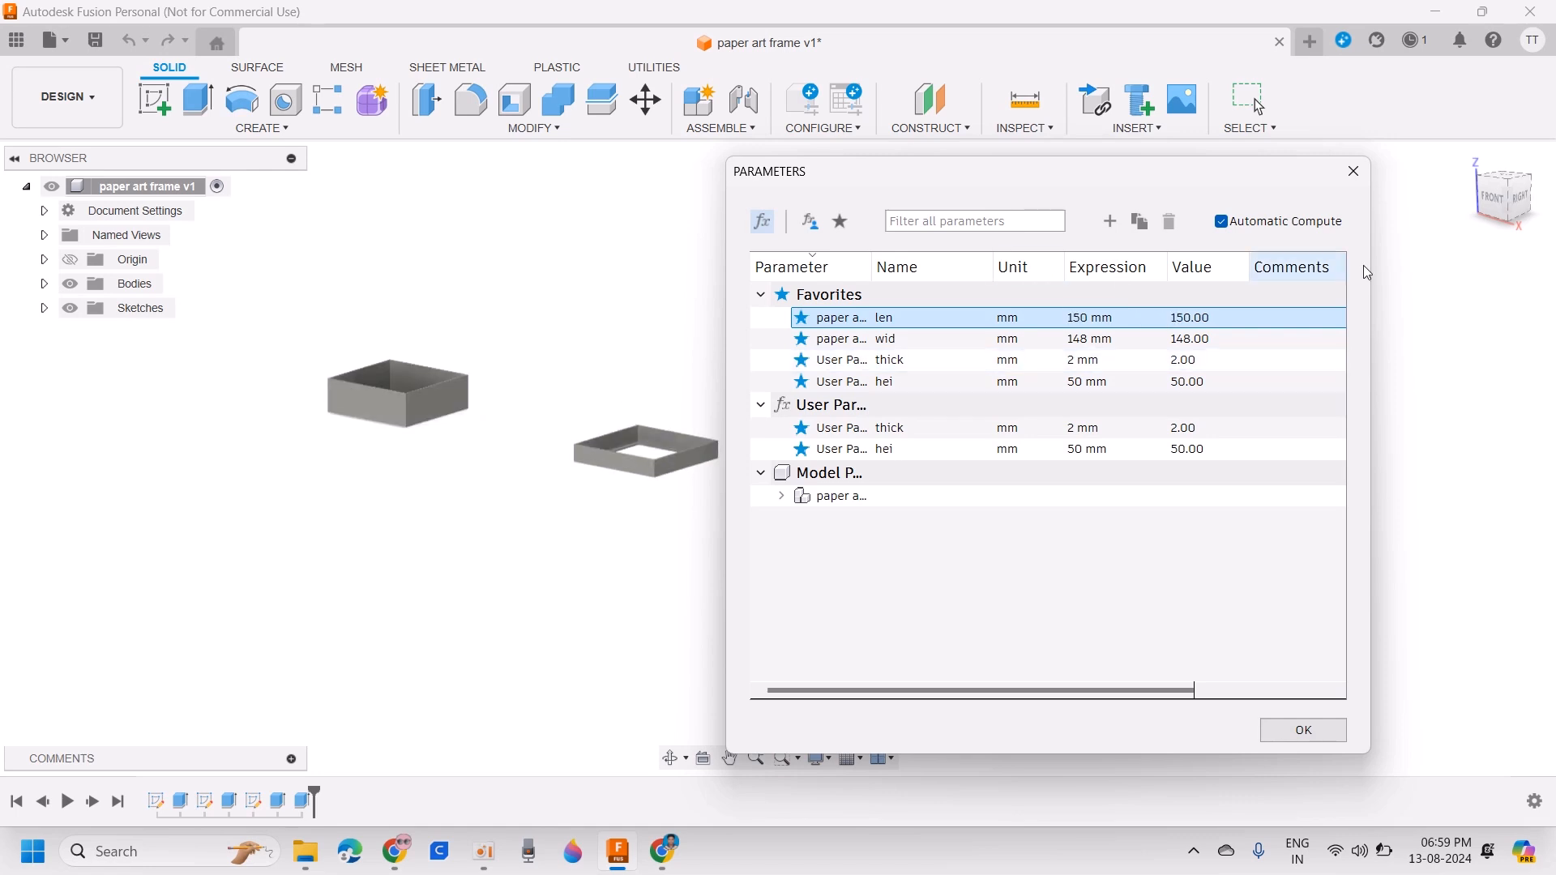
Step: Set the wid parameter to 100 mm and close the parameters dialog
{"action": "left_click_drag", "start_coordinate": [1488, 200], "coordinate": [1491, 276]}
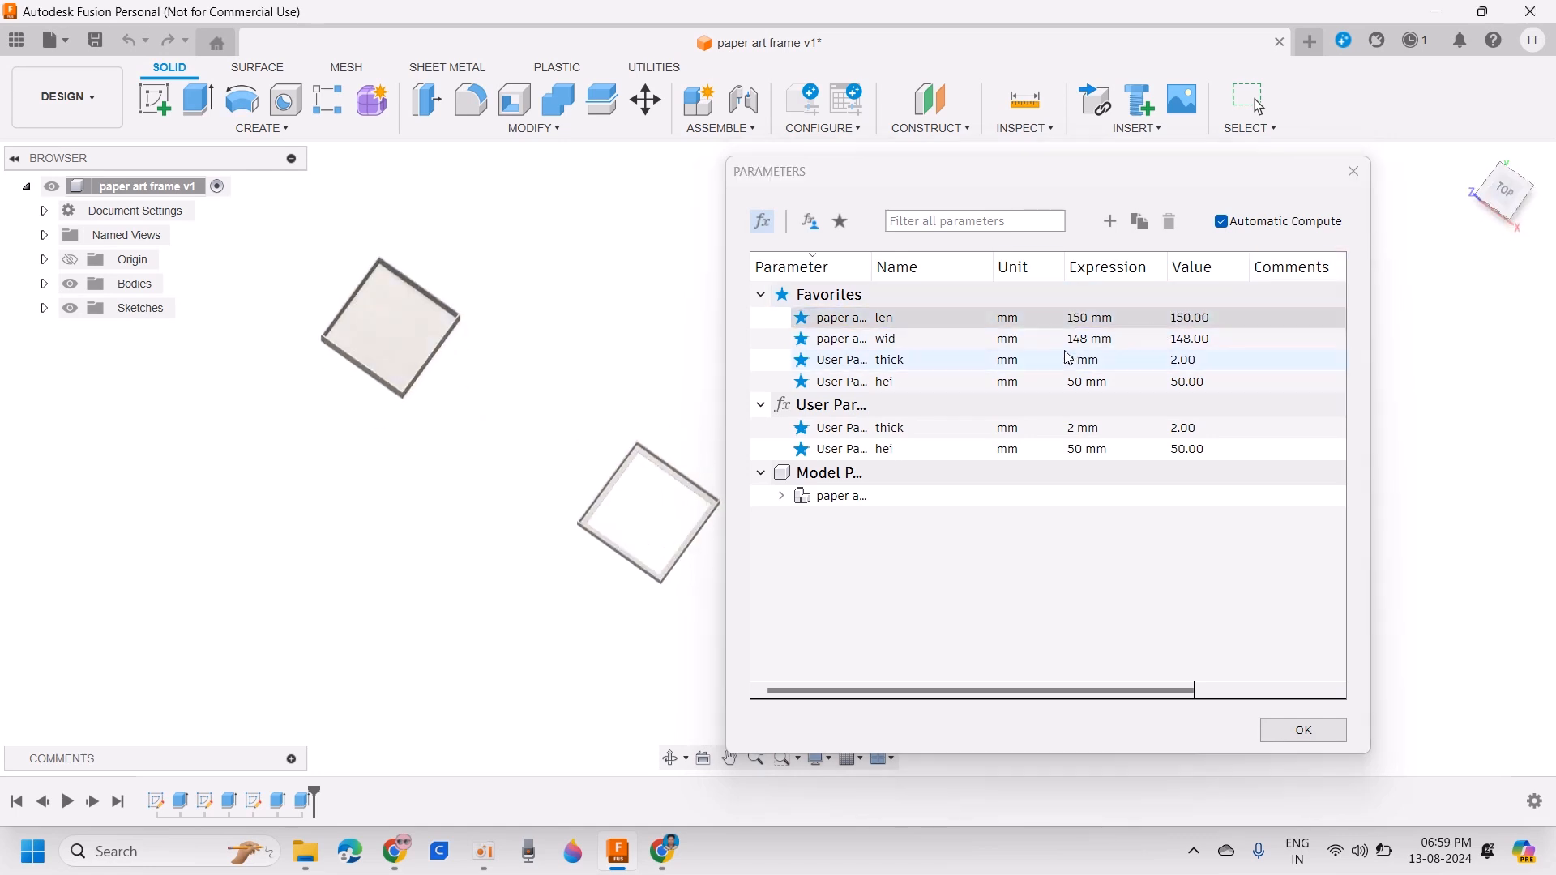
{"action": "left_click", "coordinate": [1082, 340]}
{"action": "left_click", "coordinate": [1085, 347]}
{"action": "key", "text": "BackSpace"}
{"action": "key", "text": "BackSpace"}
{"action": "type", "text": "00"}
{"action": "key", "text": "Return"}
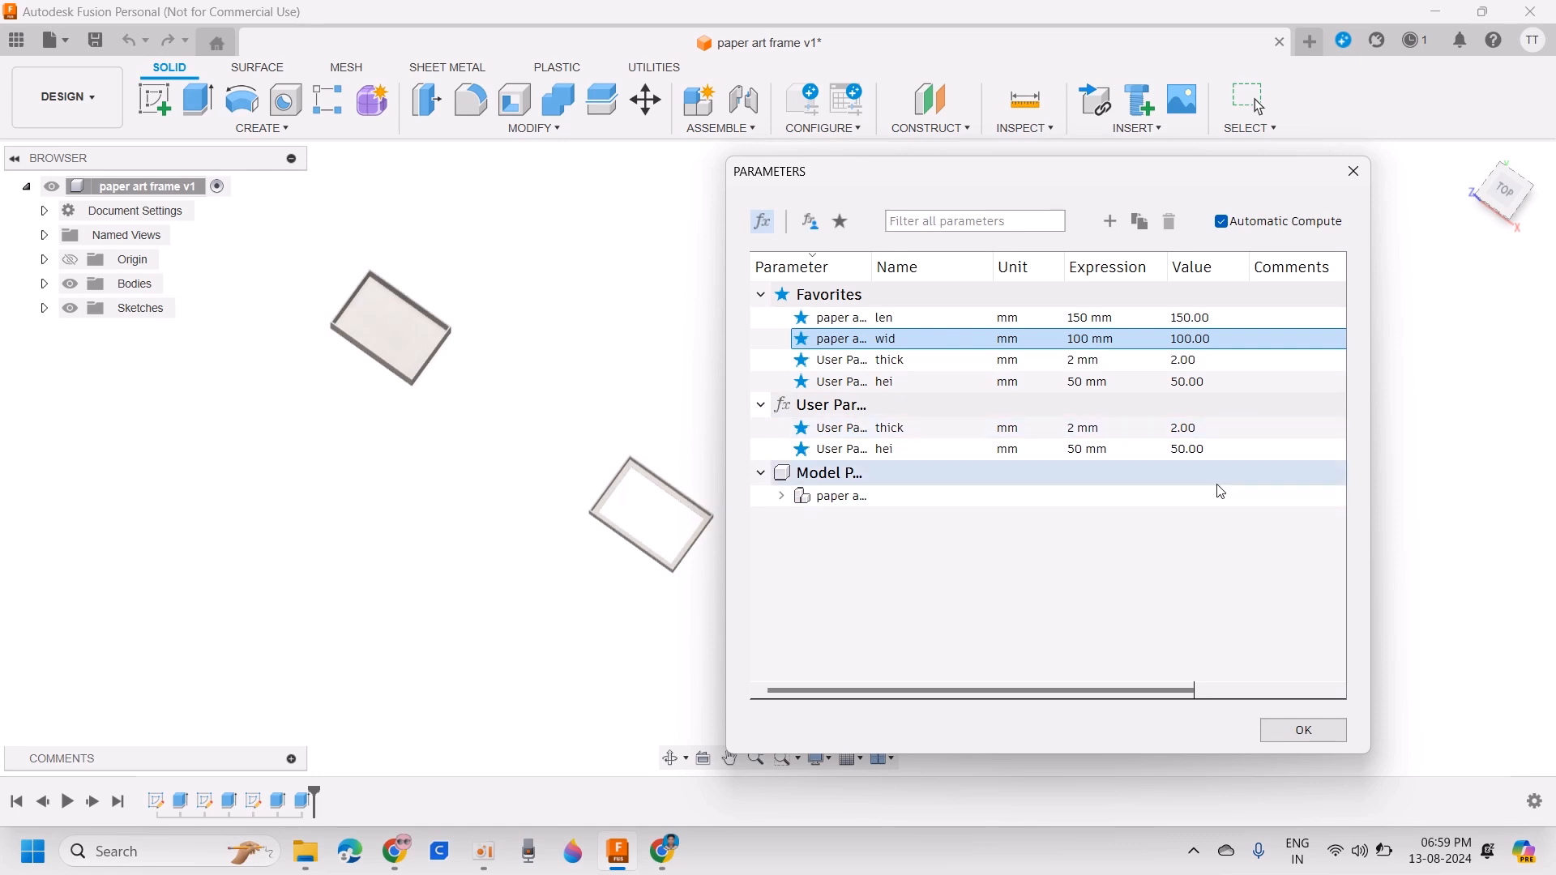
{"action": "left_click", "coordinate": [1351, 172]}
Step: List the design's bodies, hide Body4 and select the tray, Body1
{"action": "left_click", "coordinate": [44, 284]}
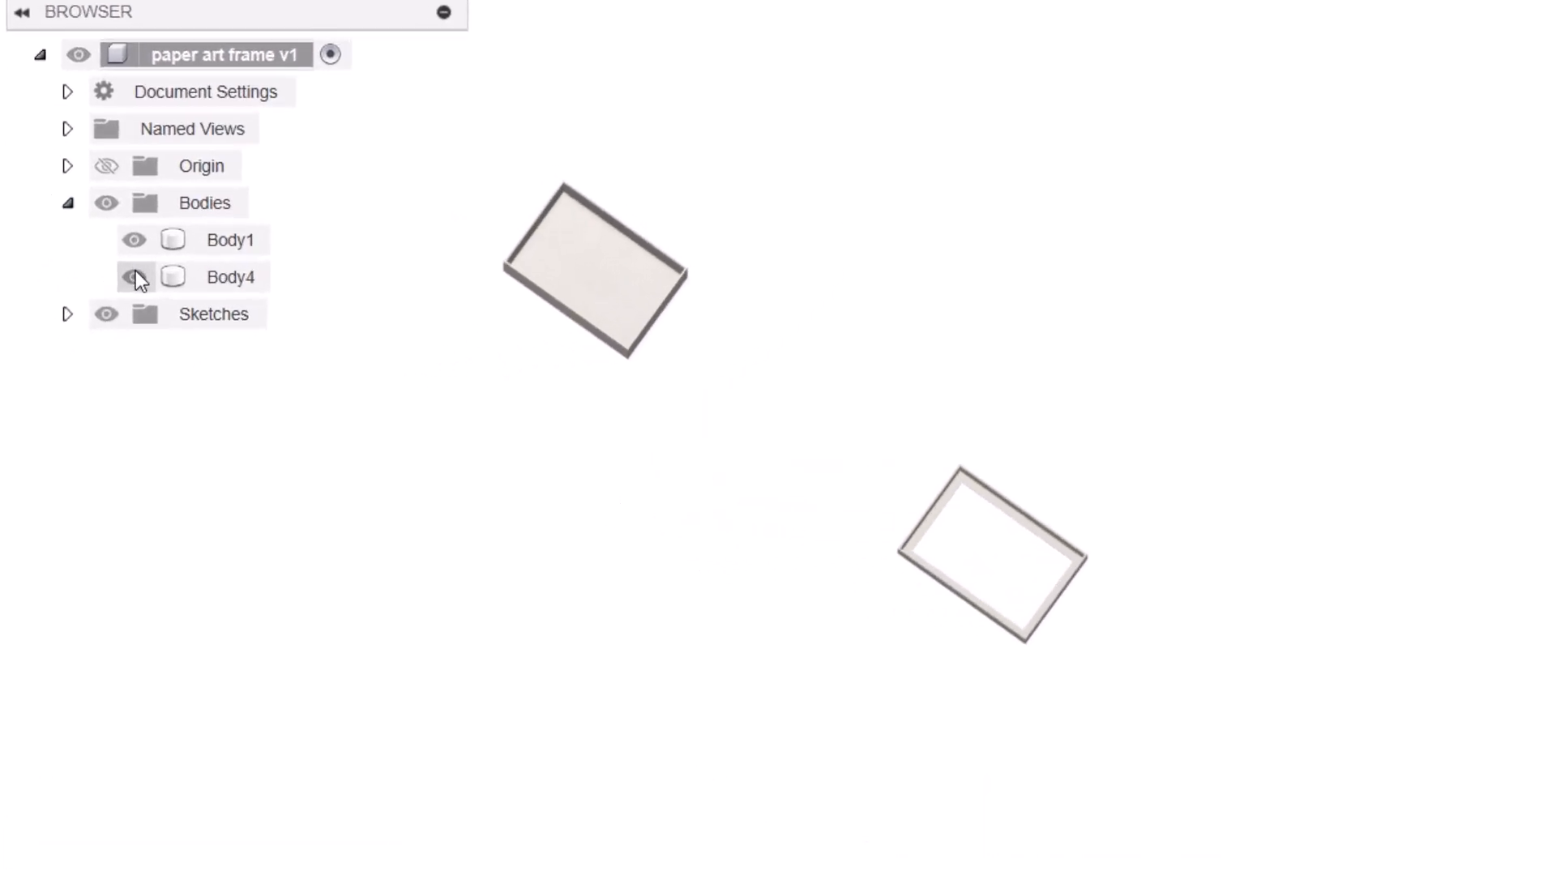
{"action": "left_click", "coordinate": [135, 276]}
{"action": "left_click", "coordinate": [215, 246]}
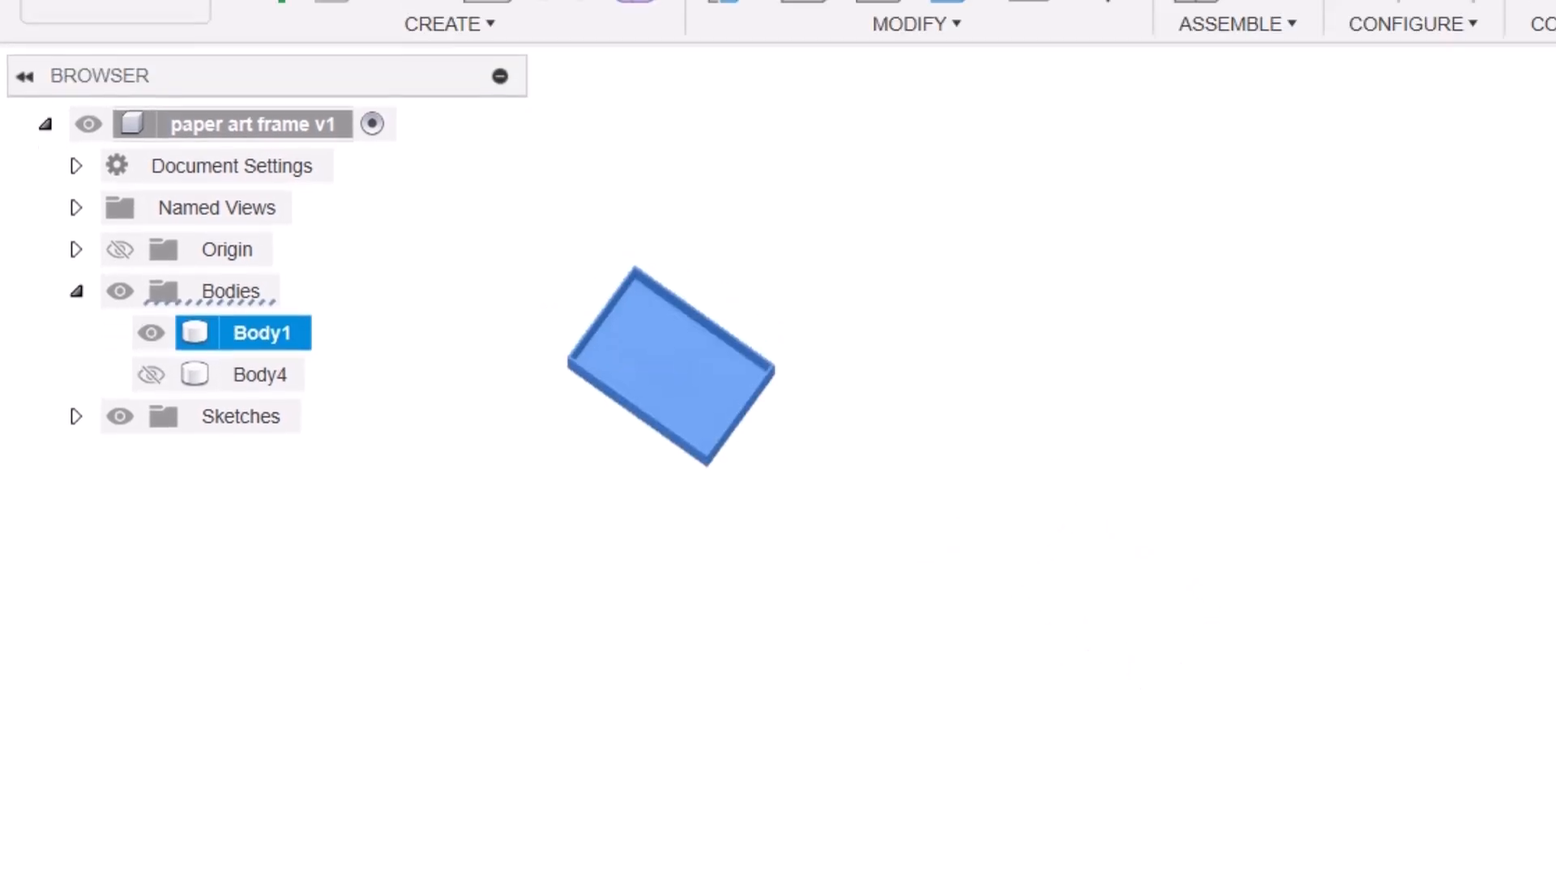
Step: Set up an export of the tray body as an STL file and close the export dialog without exporting
{"action": "left_click", "coordinate": [70, 66]}
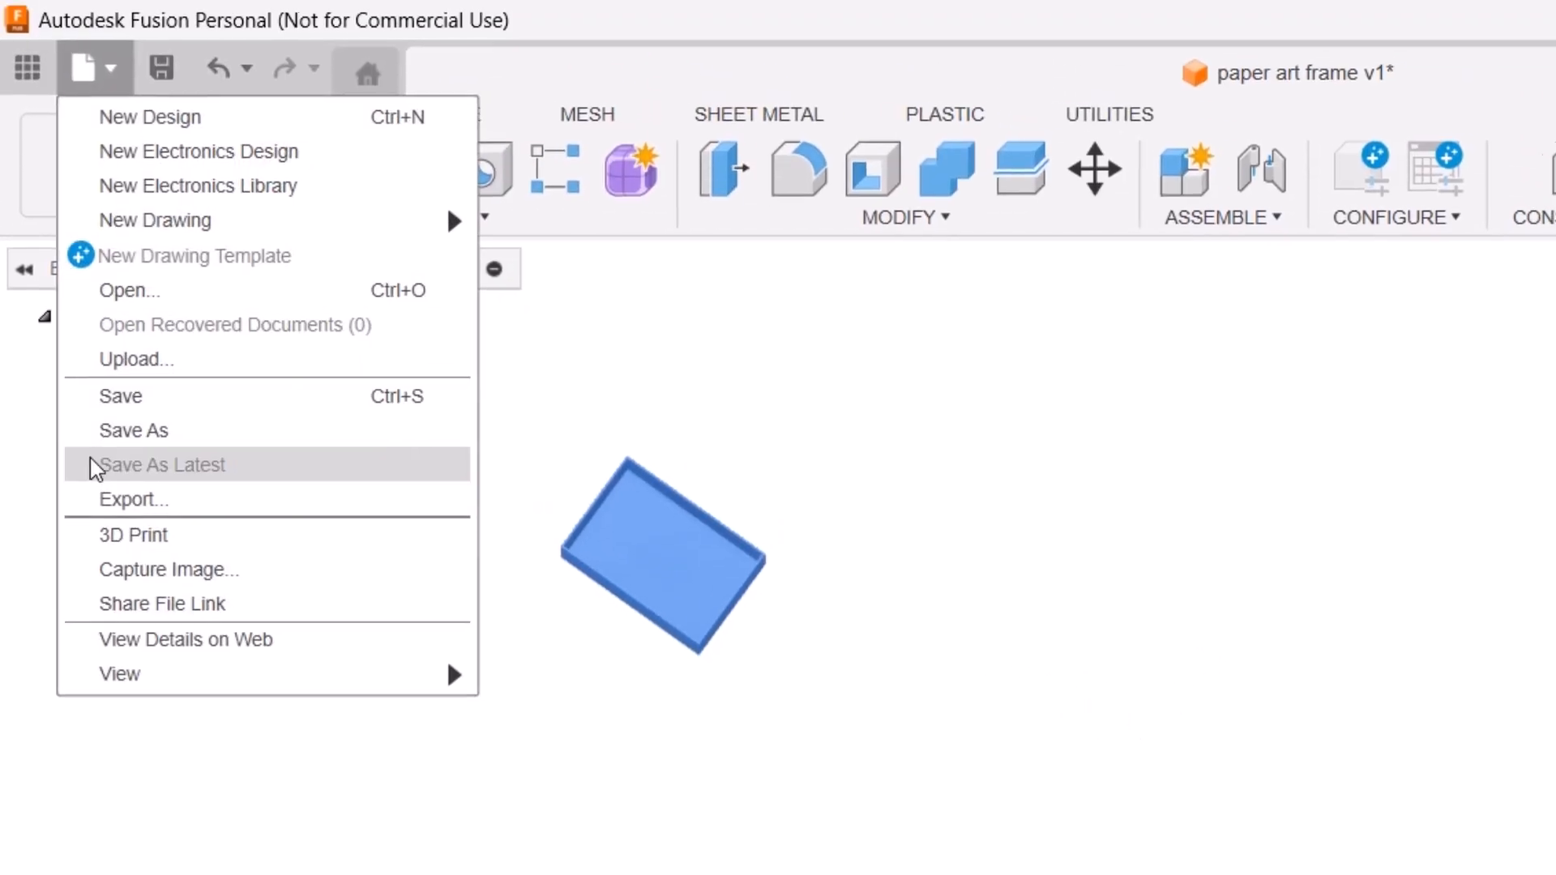
{"action": "left_click", "coordinate": [98, 498]}
{"action": "left_click", "coordinate": [691, 433]}
{"action": "scroll", "coordinate": [691, 521], "scroll_direction": "down", "scroll_amount": 2}
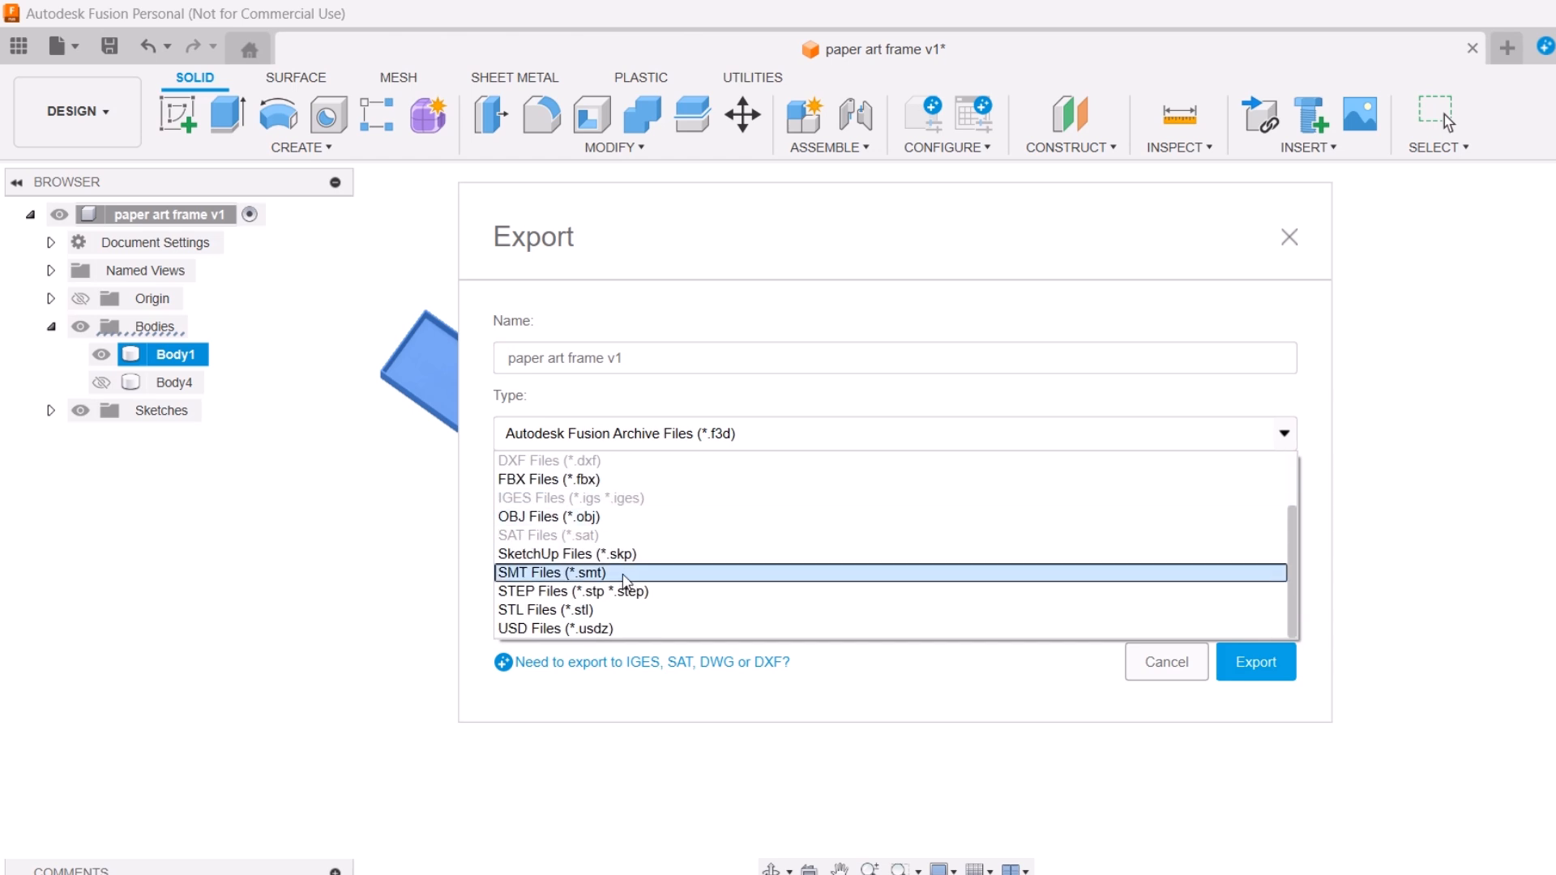
{"action": "left_click", "coordinate": [562, 610]}
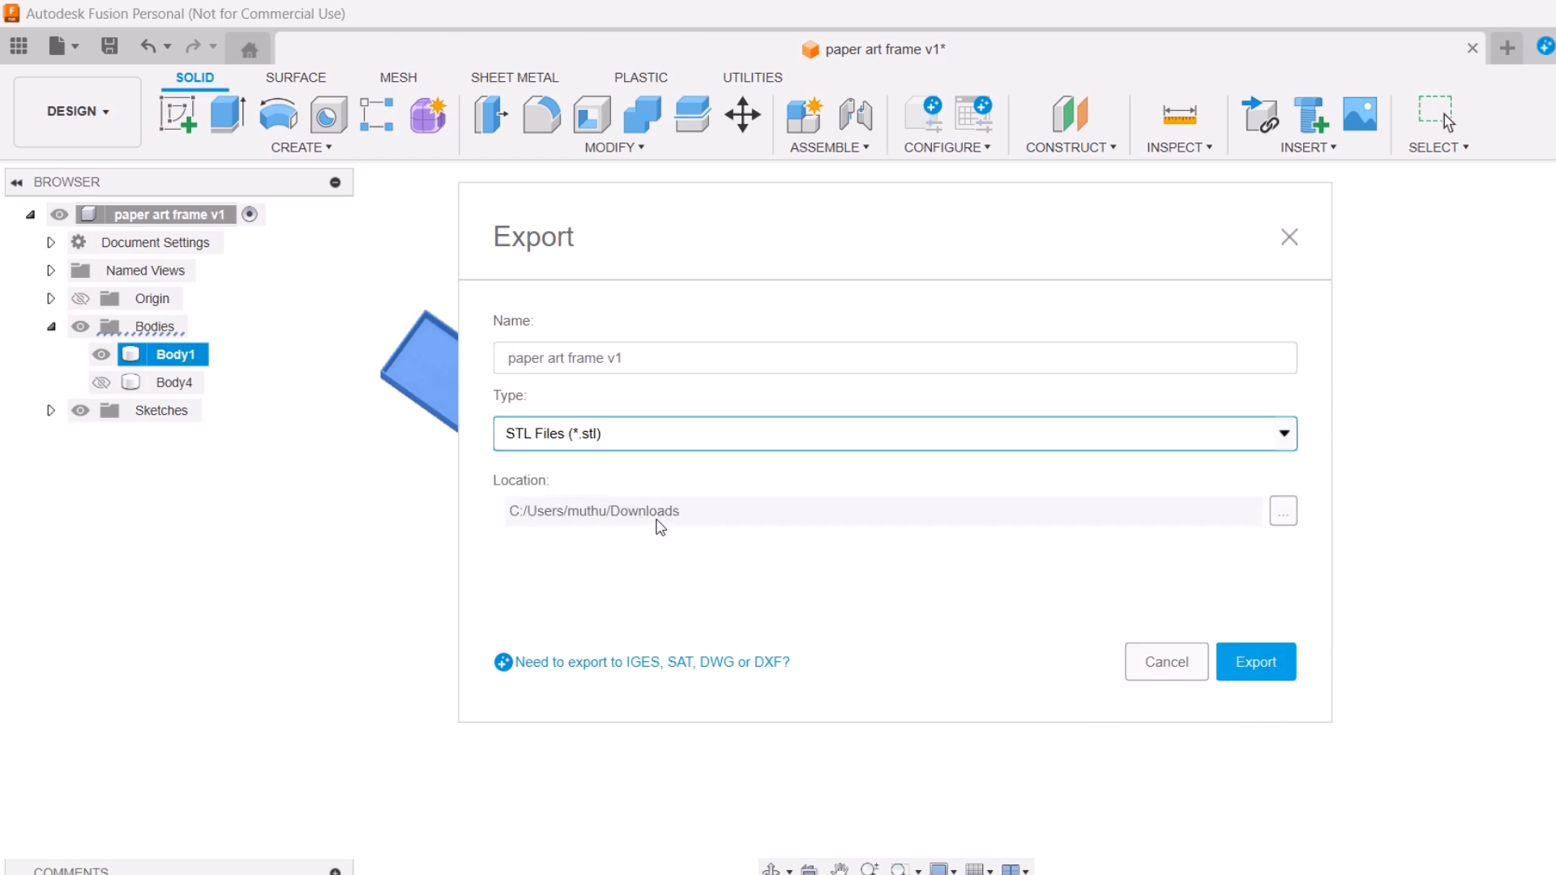
{"action": "left_click", "coordinate": [1288, 237]}
Step: Show Body4, hide Body1 and select the open frame, Body4
{"action": "left_click", "coordinate": [103, 381]}
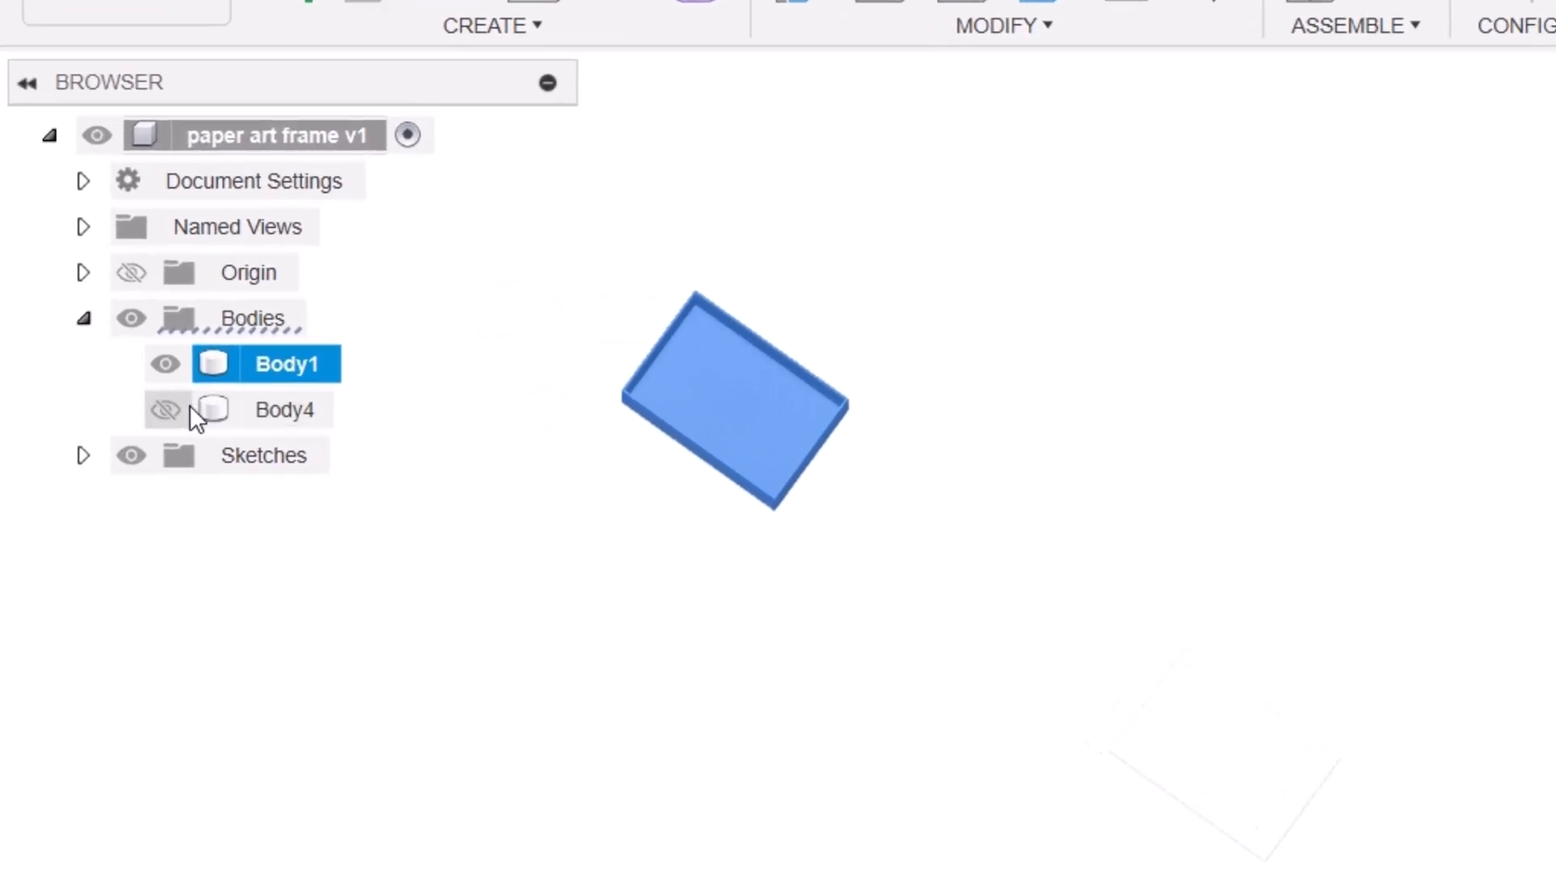
{"action": "left_click", "coordinate": [182, 411]}
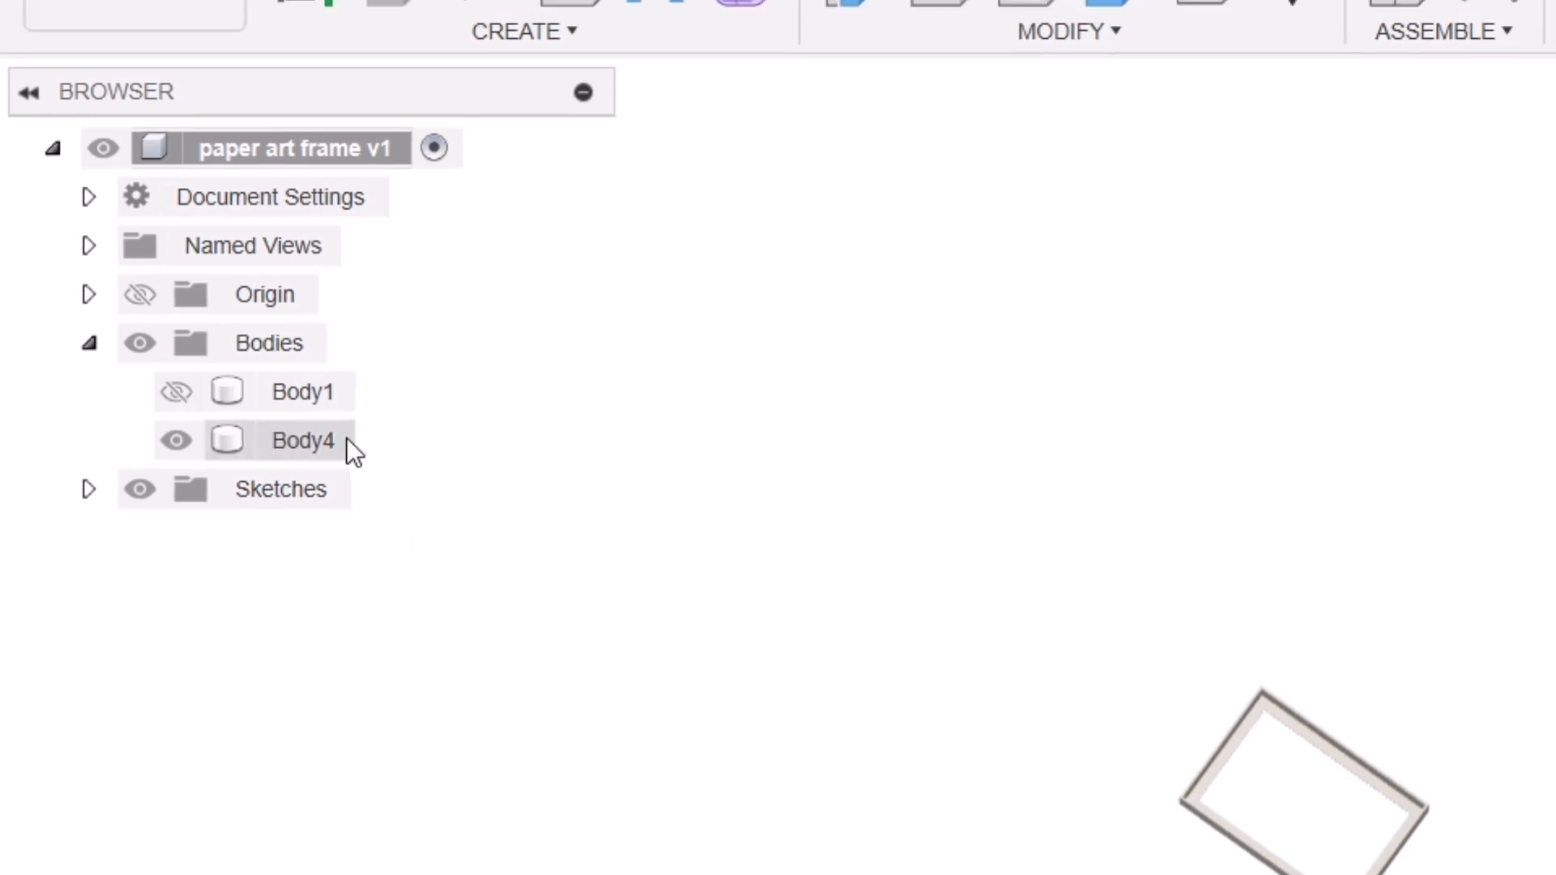
{"action": "left_click", "coordinate": [308, 416]}
Step: Open the export settings for the open frame body, look up the STL file type and cancel the export
{"action": "left_click", "coordinate": [115, 70]}
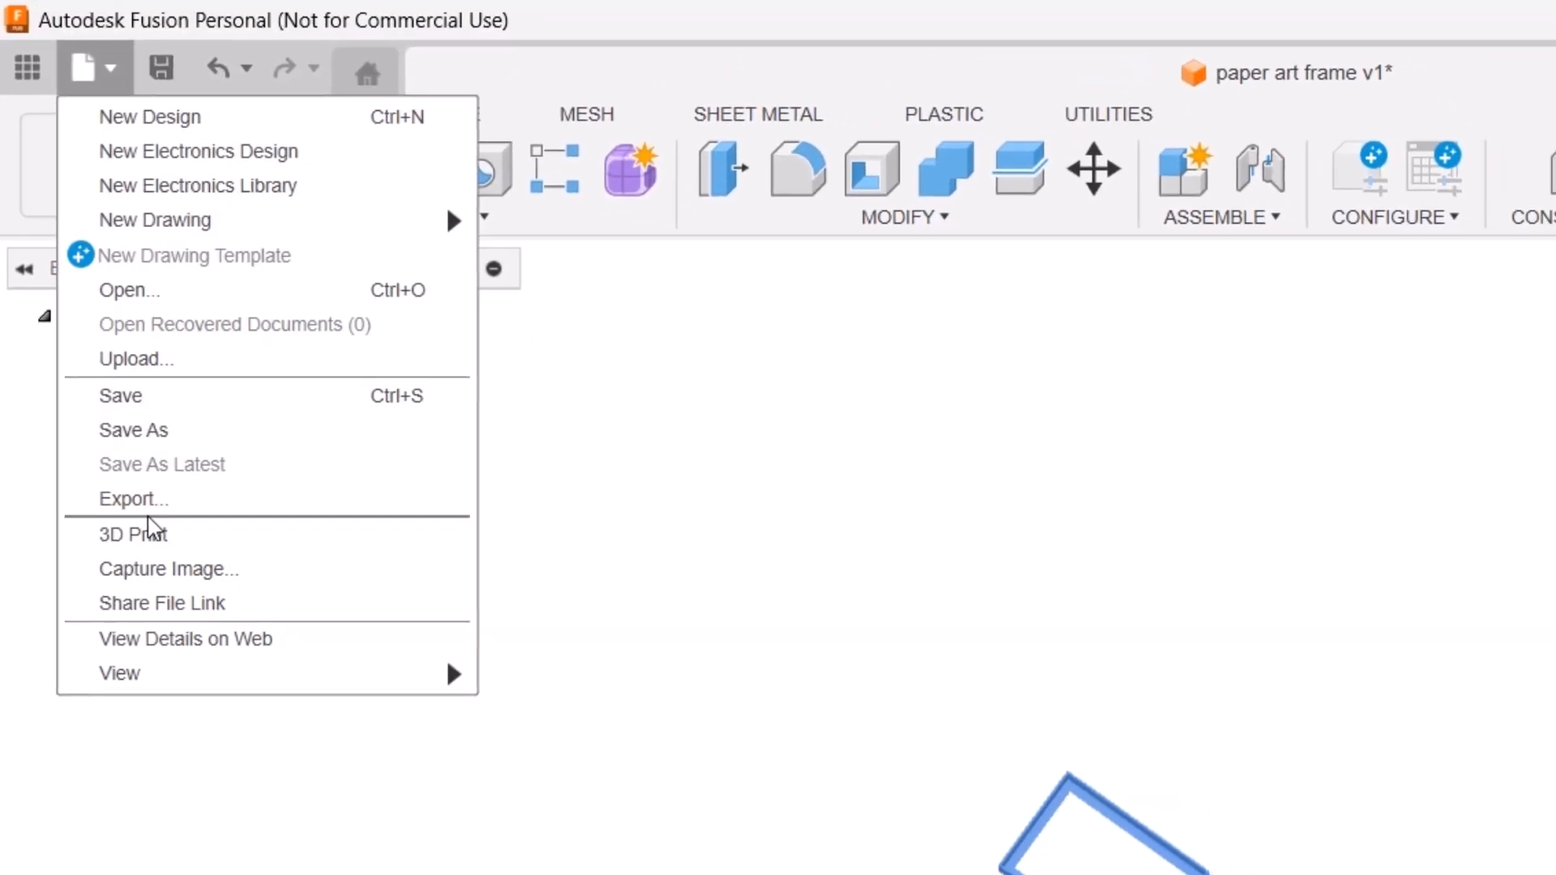
{"action": "left_click", "coordinate": [140, 521]}
{"action": "left_click", "coordinate": [649, 506]}
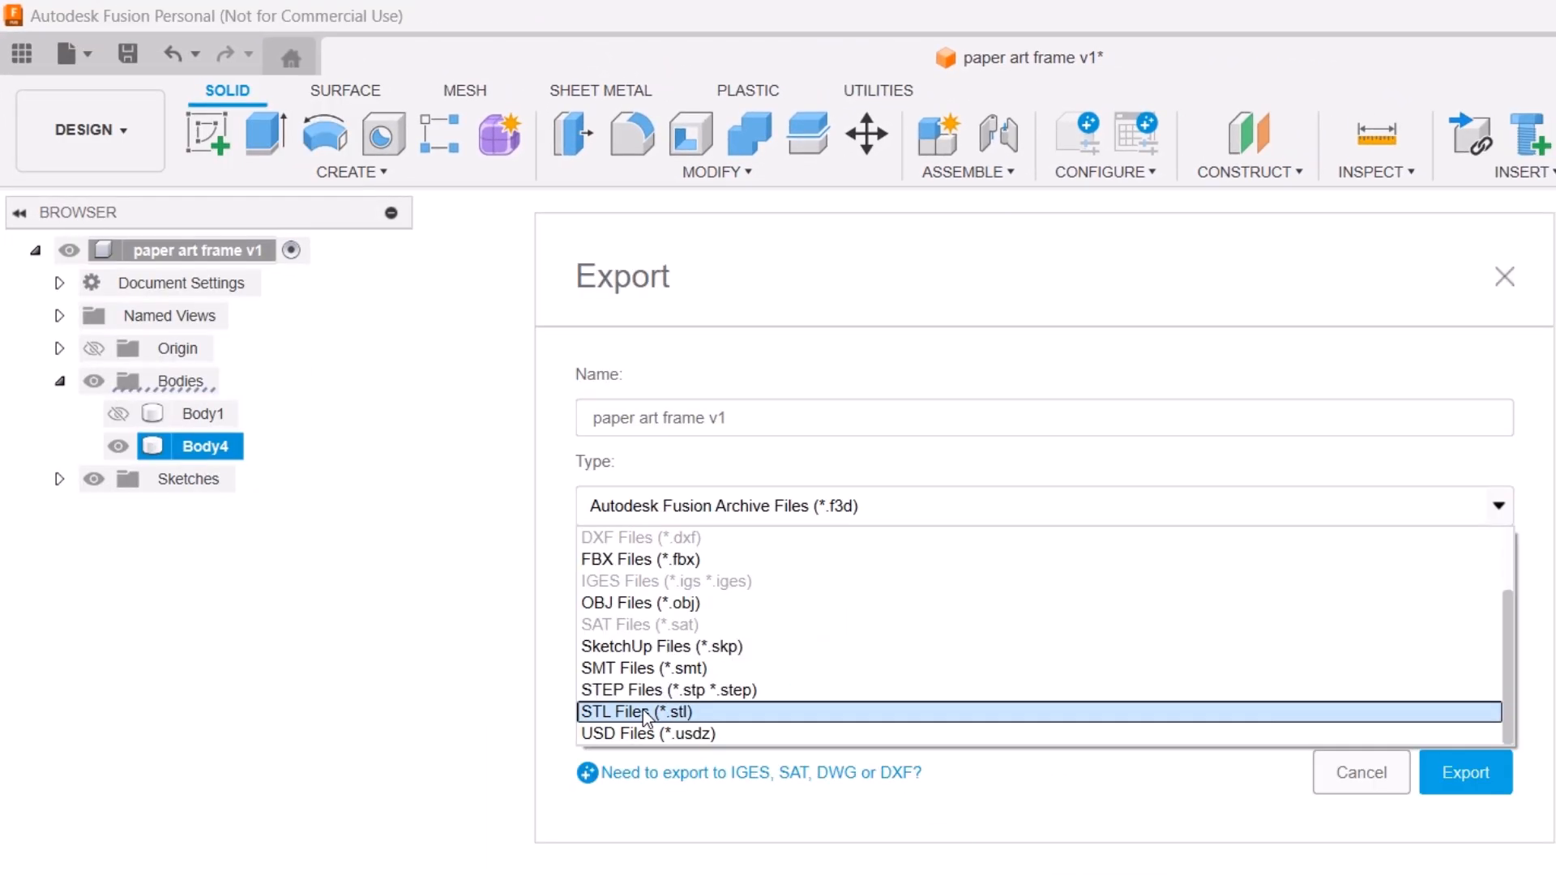
{"action": "left_click", "coordinate": [1353, 767]}
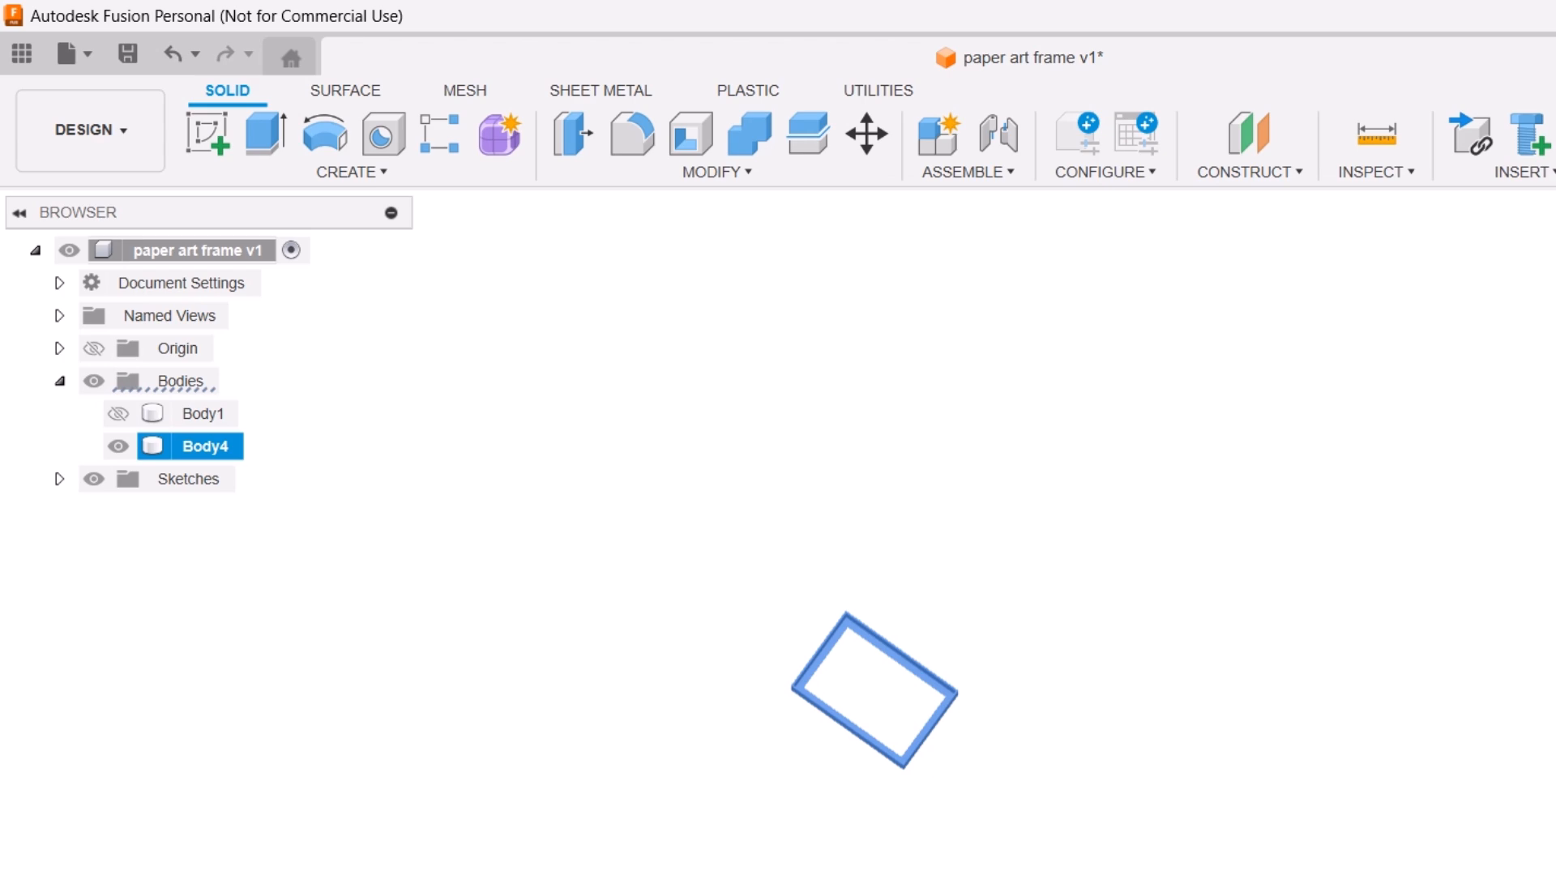